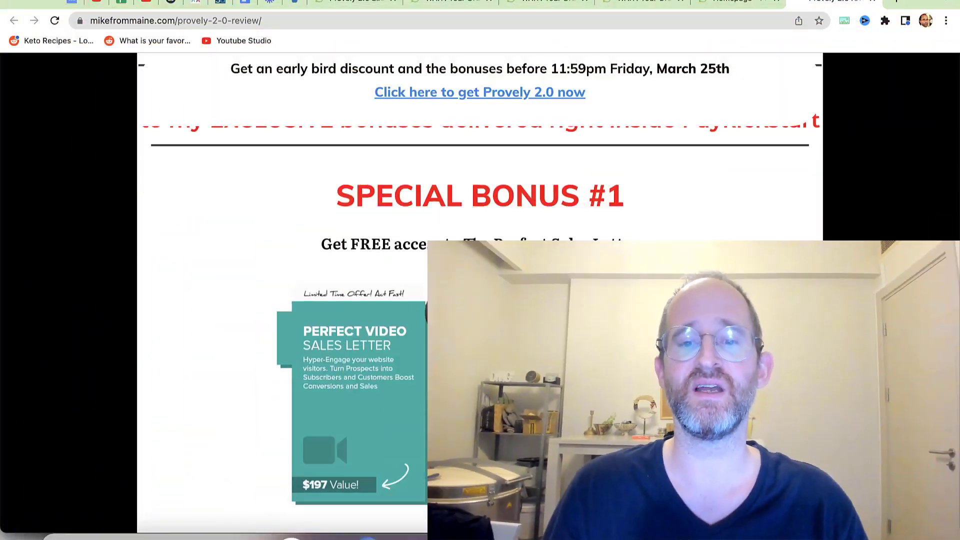
- Switch back to the Provely homepage tab
scroll(480, 300, down, 6)
scroll(480, 300, down, 10)
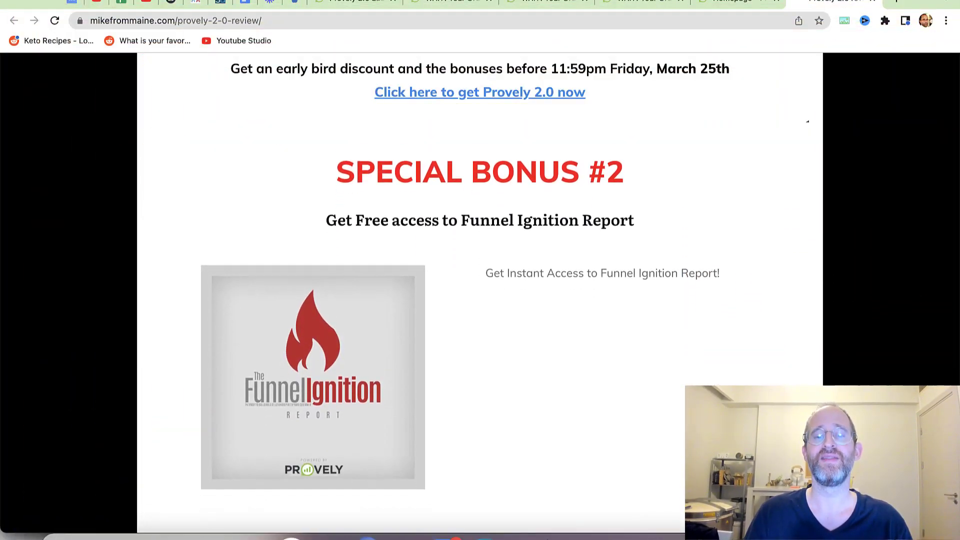
scroll(480, 300, down, 10)
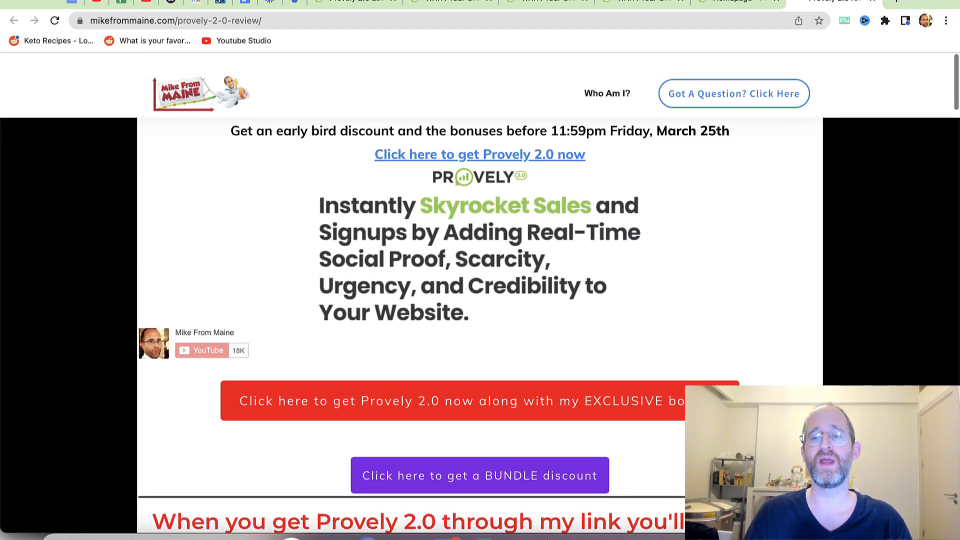
scroll(480, 300, down, 4)
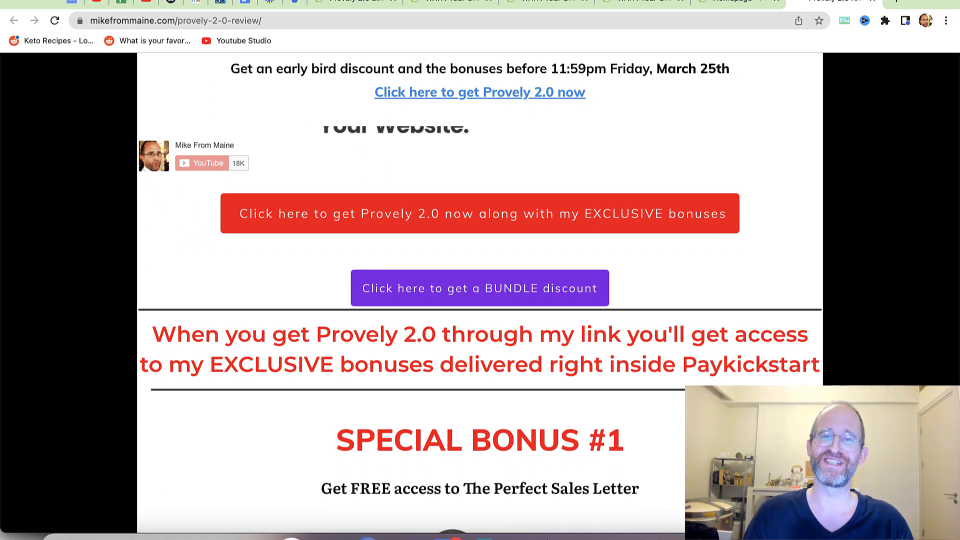
key(ctrl+shift+Tab)
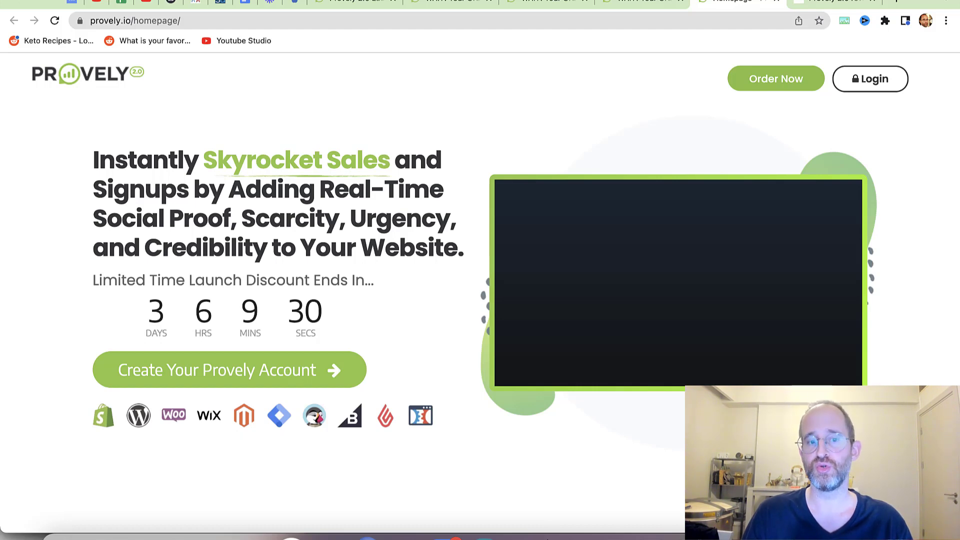
- Scroll through the homepage's first notification type sections
scroll(480, 295, down, 10)
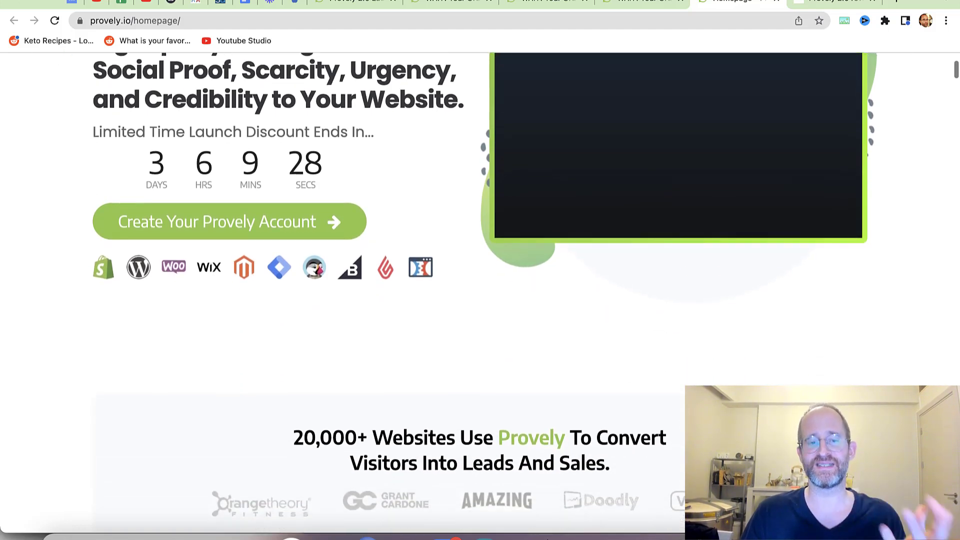
scroll(480, 295, down, 4)
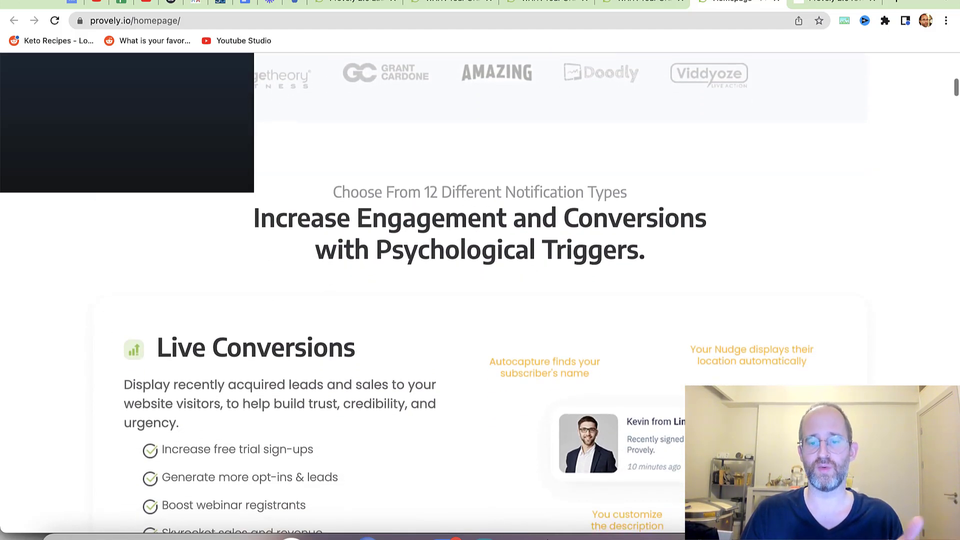
scroll(480, 295, up, 1)
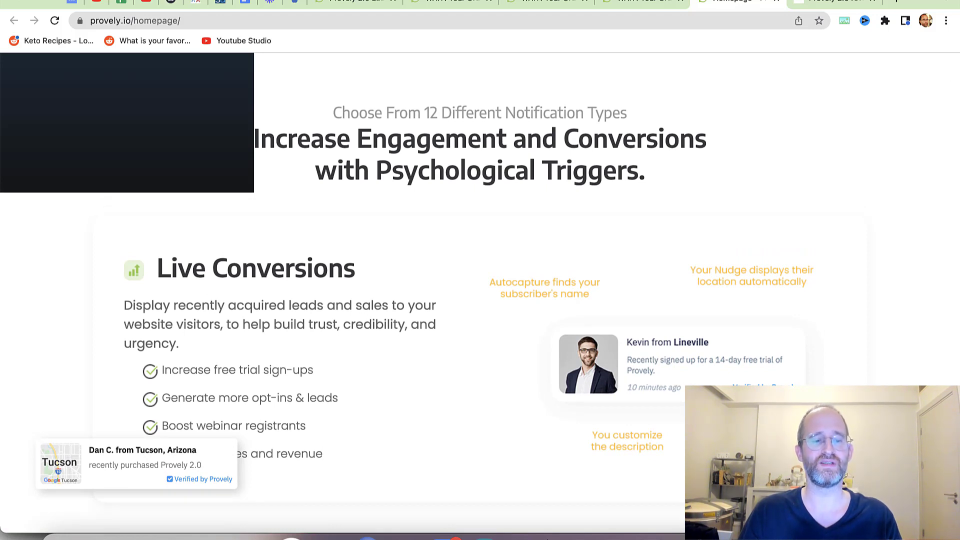
scroll(480, 295, down, 3)
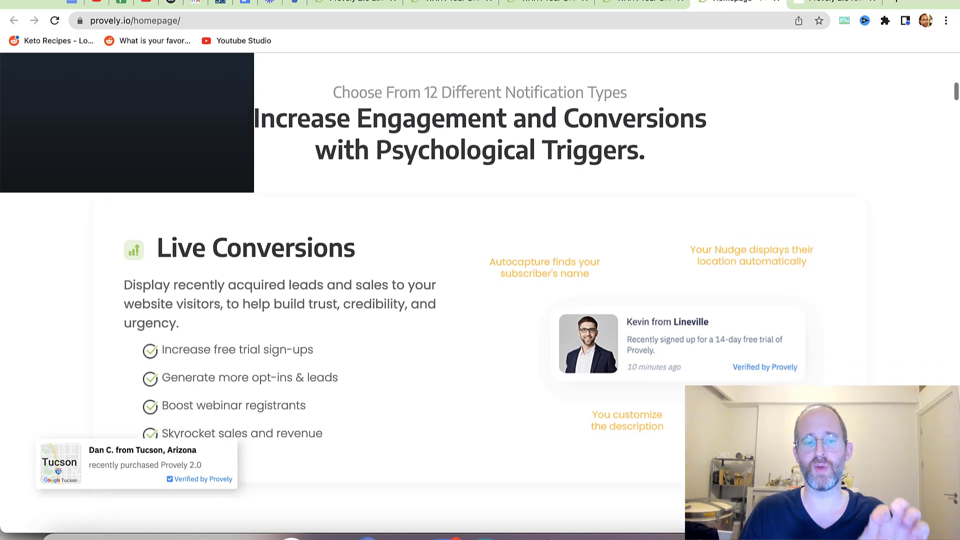
scroll(480, 295, up, 1)
scroll(480, 295, up, 2)
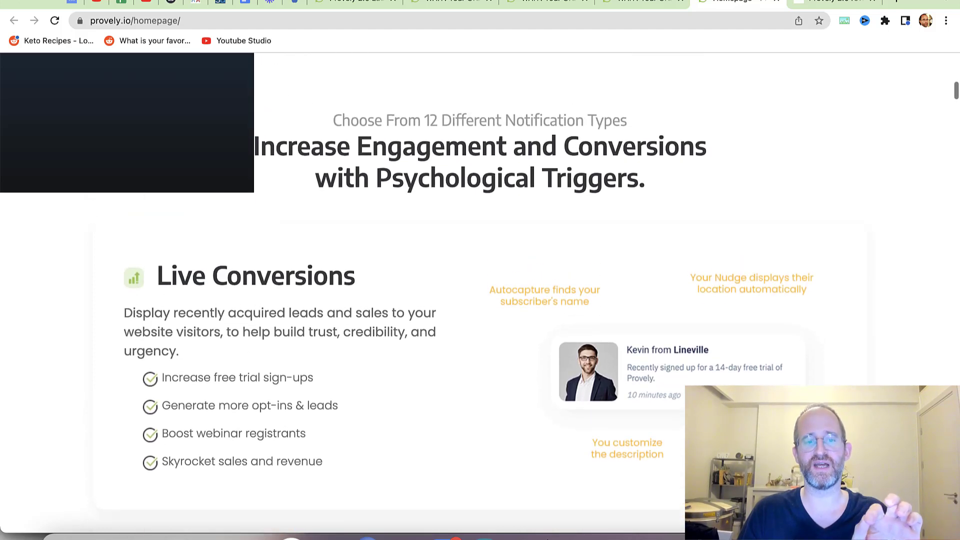
scroll(480, 295, down, 7)
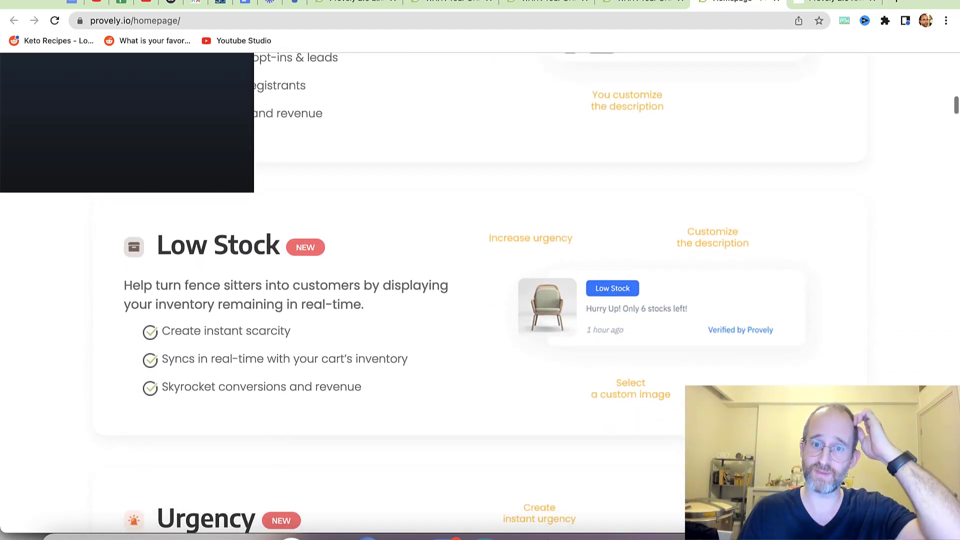
scroll(480, 295, down, 1)
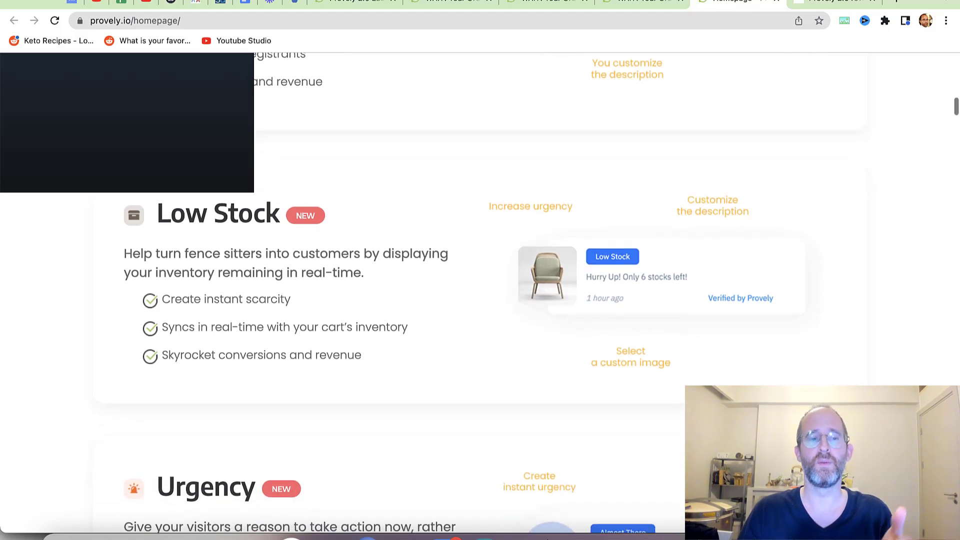
scroll(480, 295, up, 1)
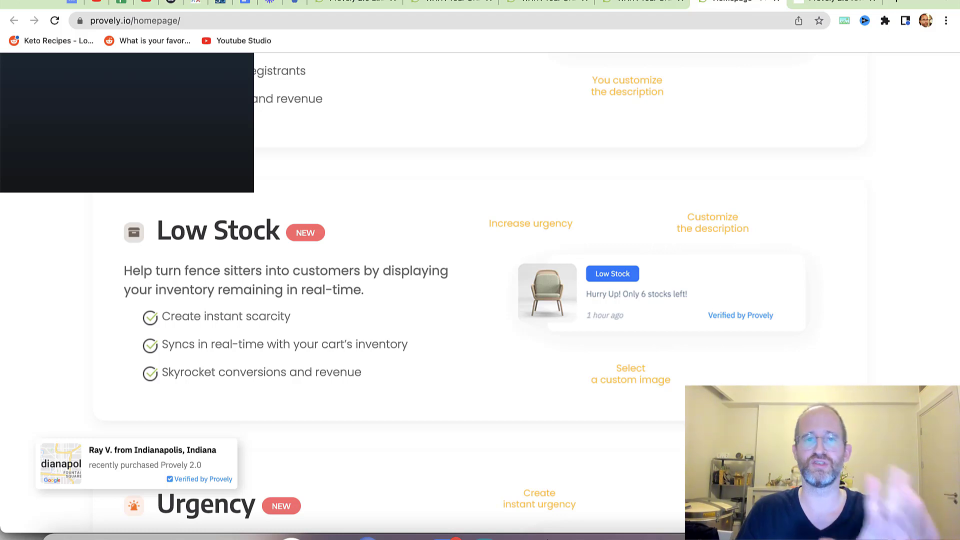
scroll(480, 295, down, 3)
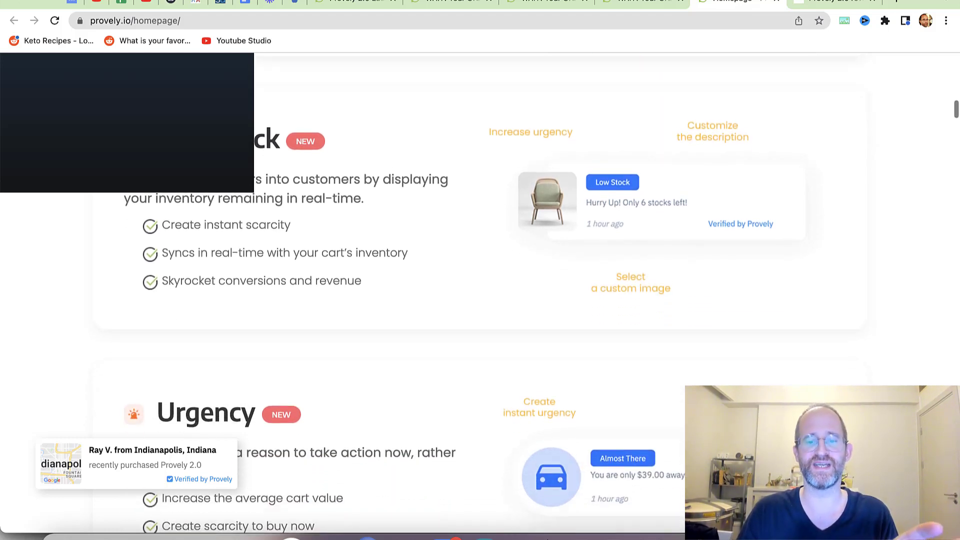
scroll(480, 295, down, 10)
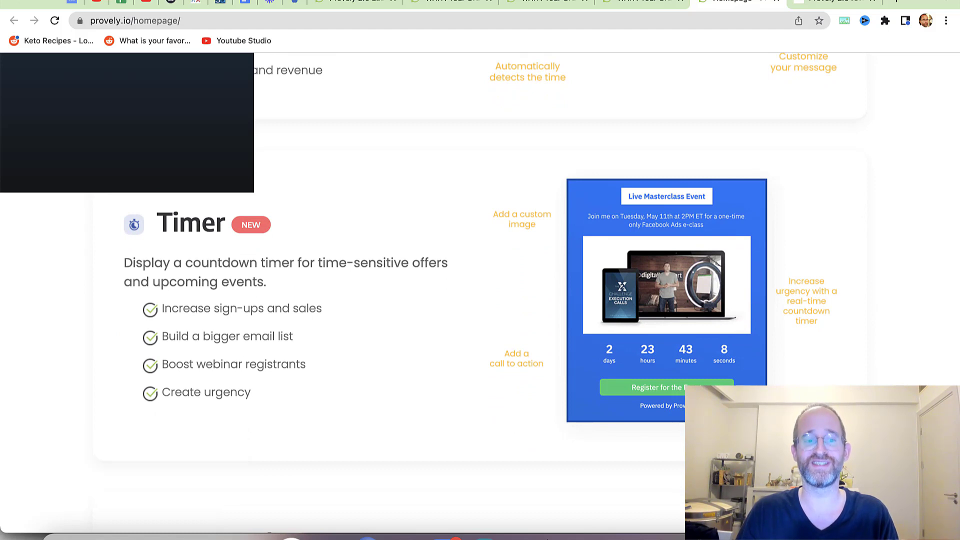
- Continue down past the Optin section to Mix-And-Match With Streams
scroll(480, 295, down, 6)
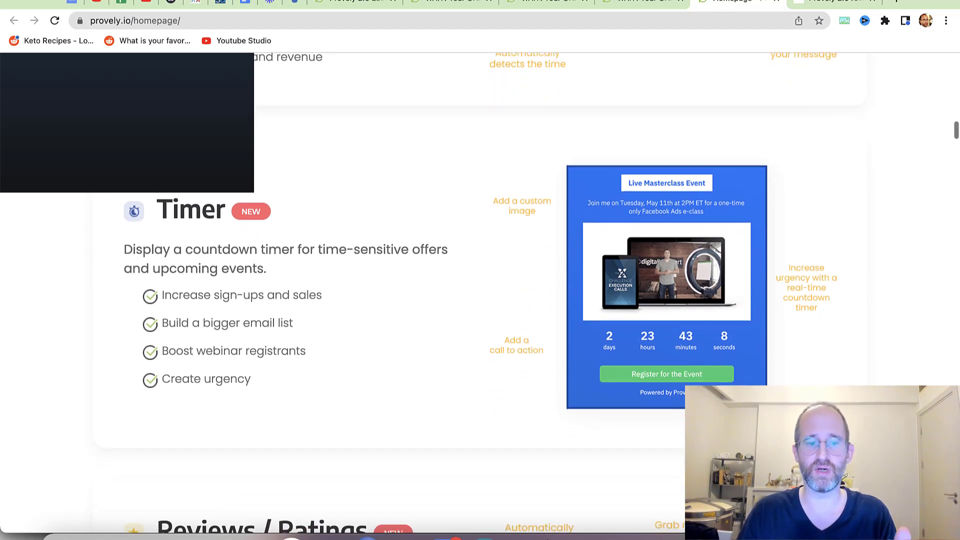
scroll(480, 295, down, 7)
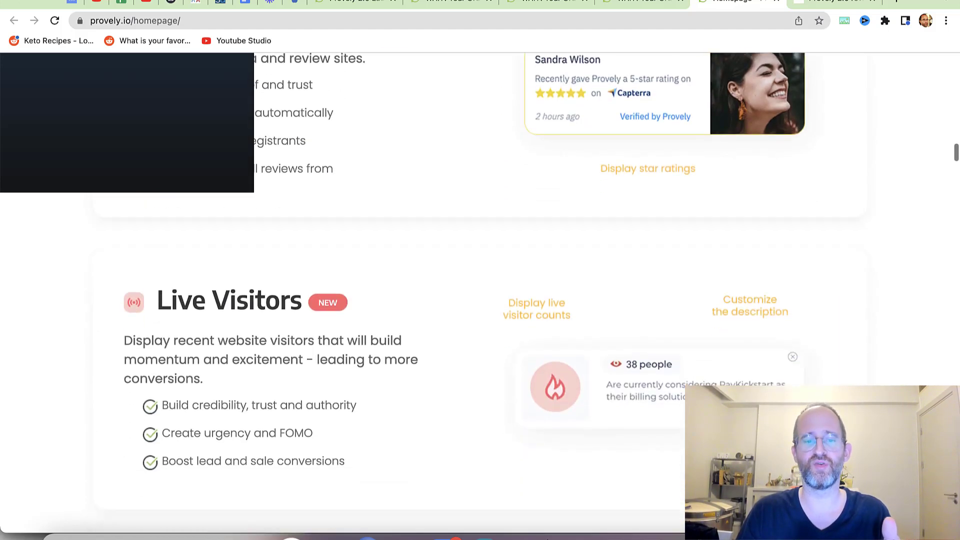
scroll(480, 295, down, 10)
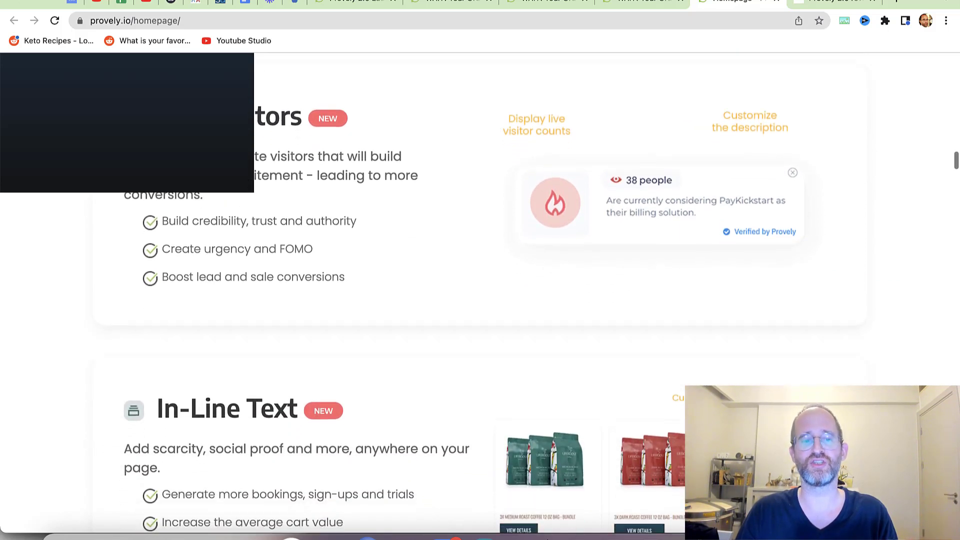
scroll(480, 295, down, 8)
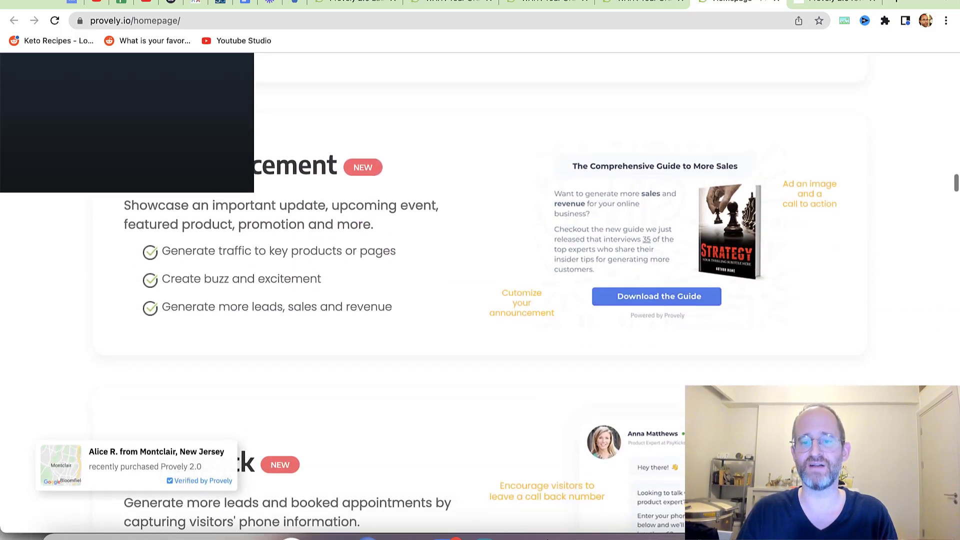
scroll(480, 295, down, 8)
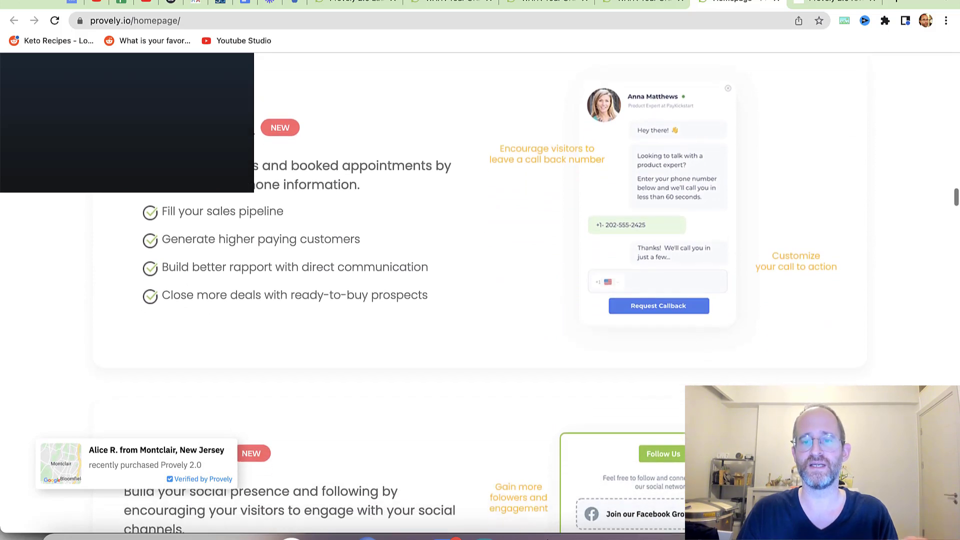
scroll(480, 295, down, 12)
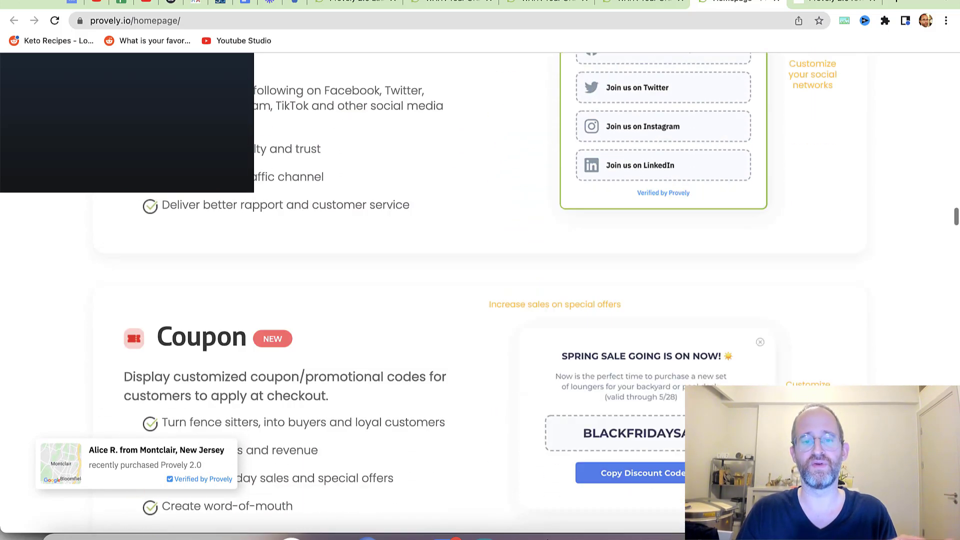
scroll(480, 295, down, 6)
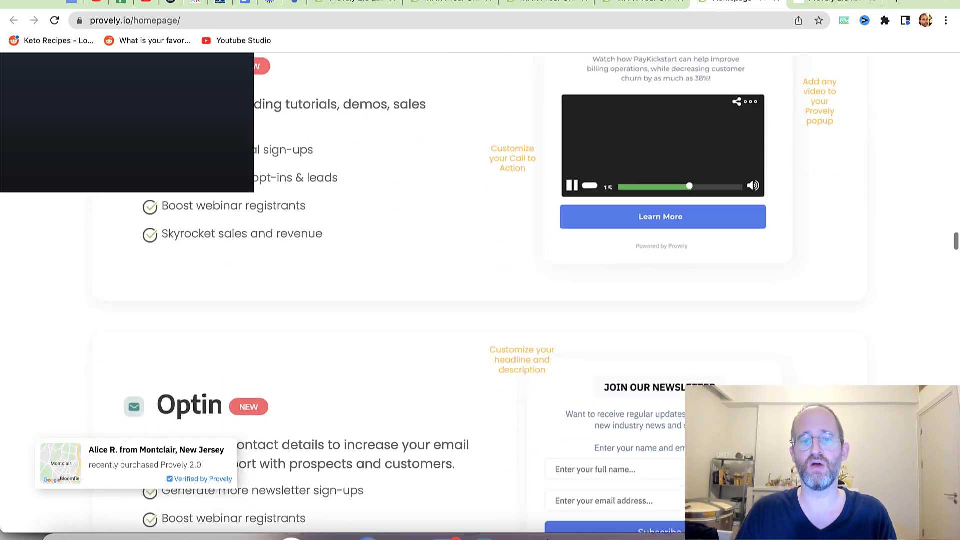
scroll(480, 295, down, 5)
scroll(480, 295, down, 10)
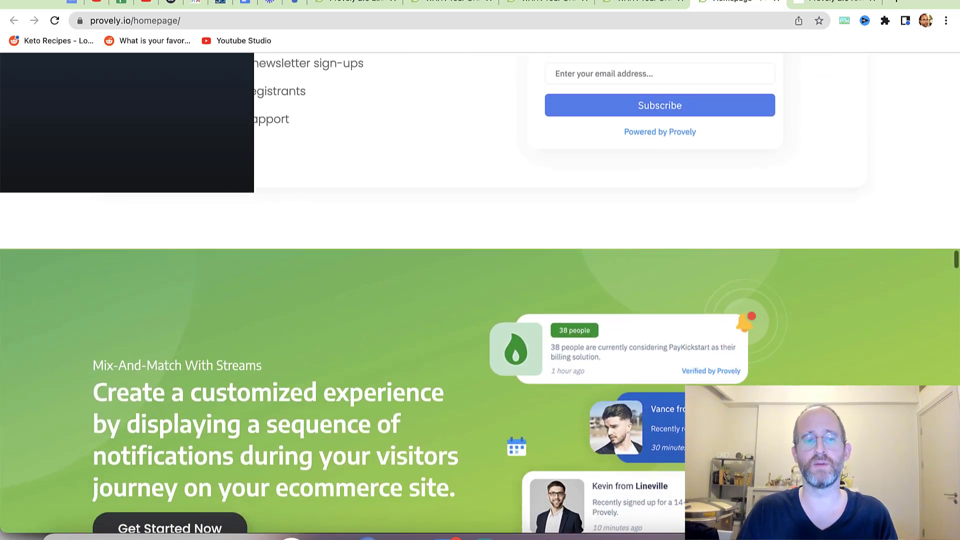
- Scroll down the homepage past the integrations and testimonials sections
scroll(480, 295, down, 4)
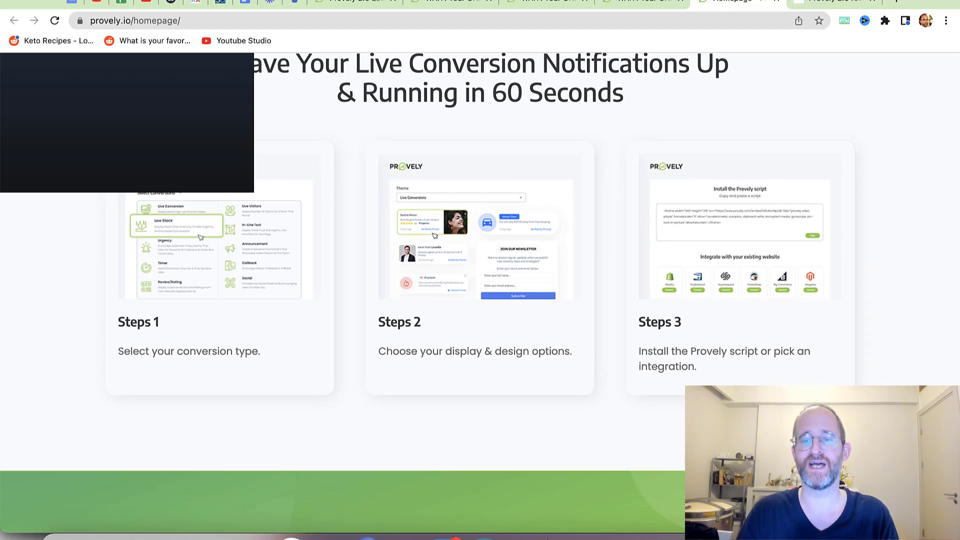
scroll(480, 295, down, 8)
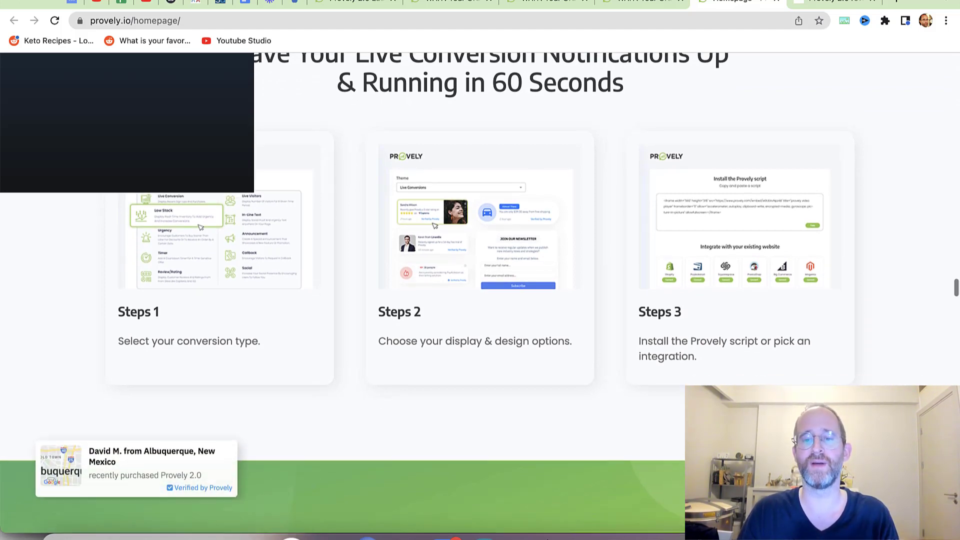
scroll(480, 295, down, 14)
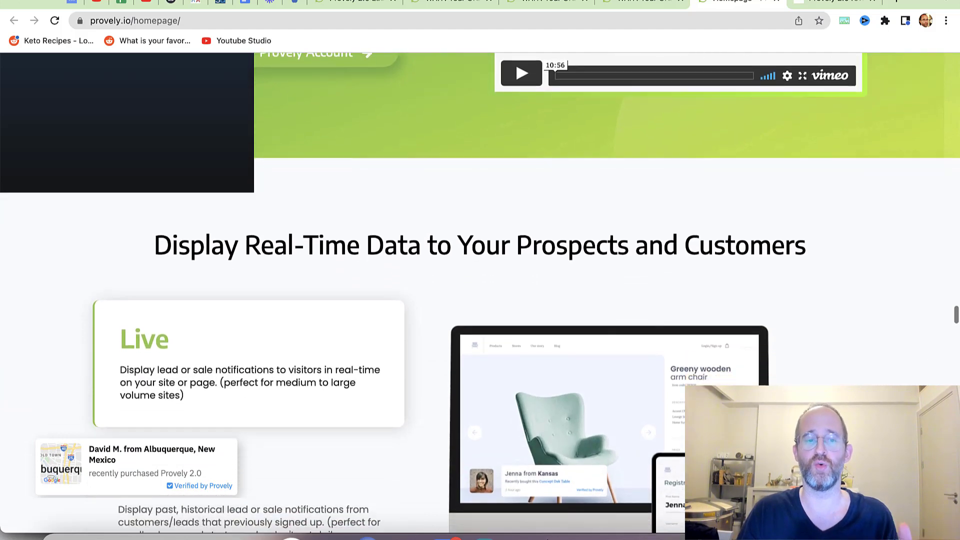
scroll(480, 295, up, 2)
scroll(480, 295, down, 15)
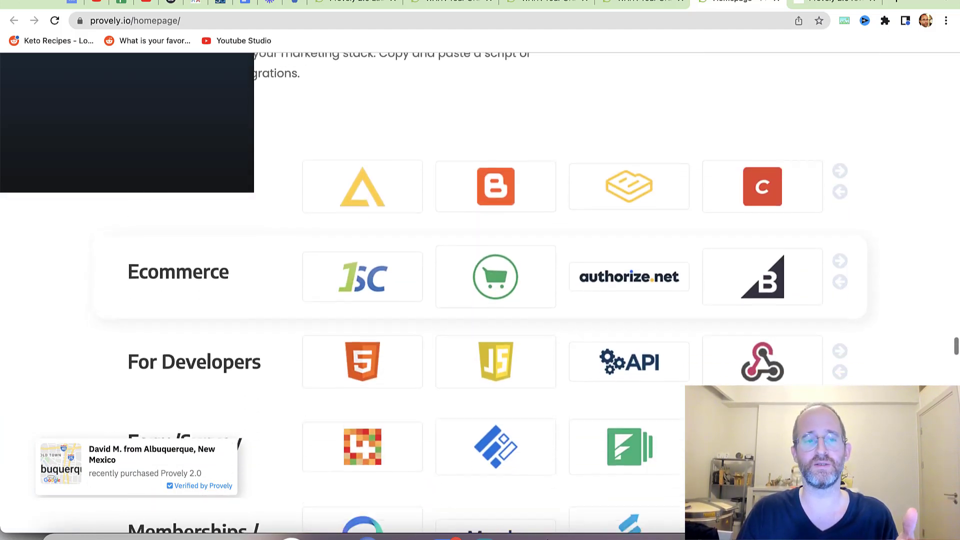
scroll(480, 295, up, 8)
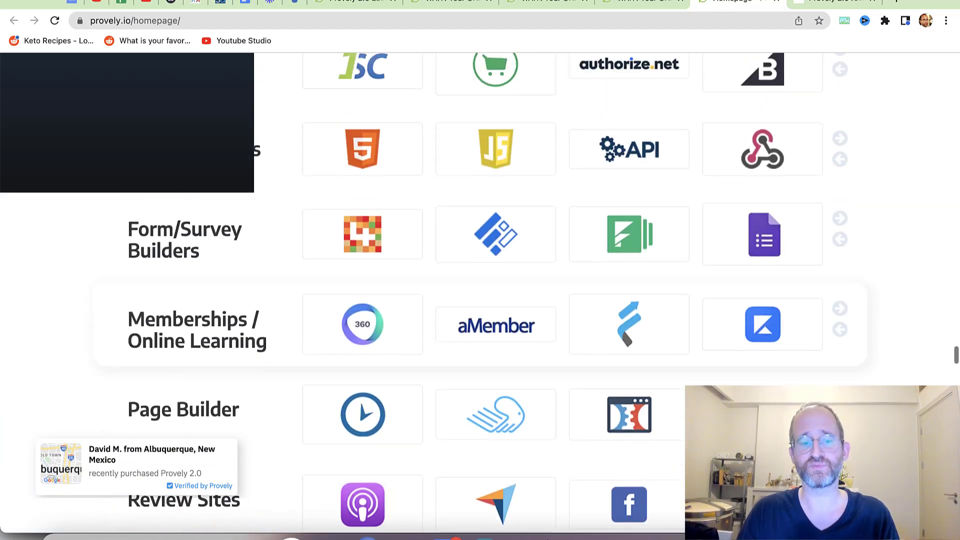
scroll(480, 295, up, 2)
scroll(480, 295, down, 2)
scroll(480, 295, down, 5)
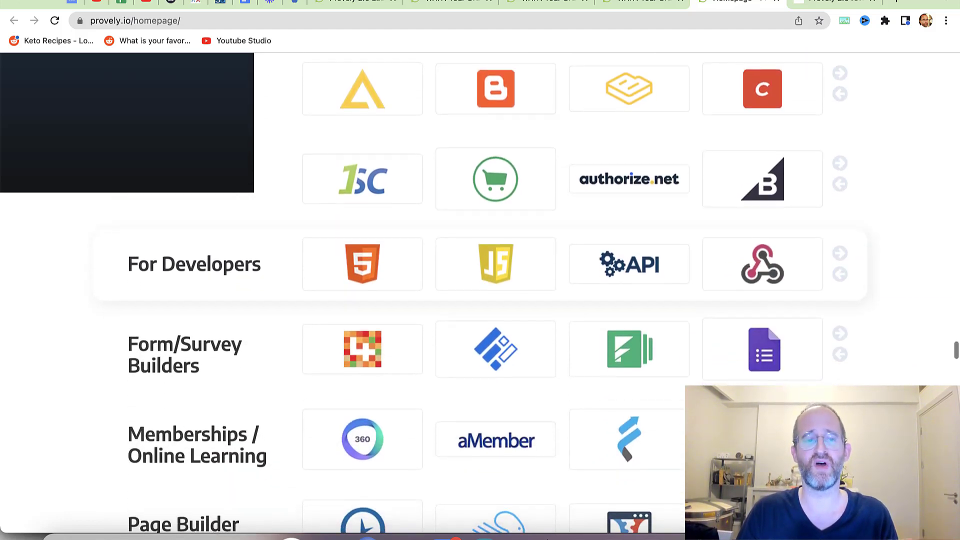
scroll(480, 295, down, 9)
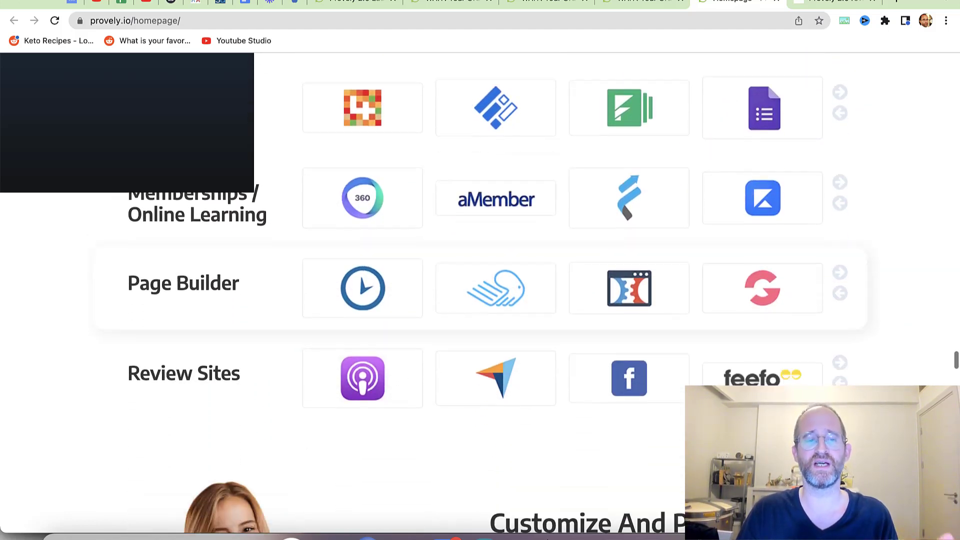
scroll(480, 295, down, 18)
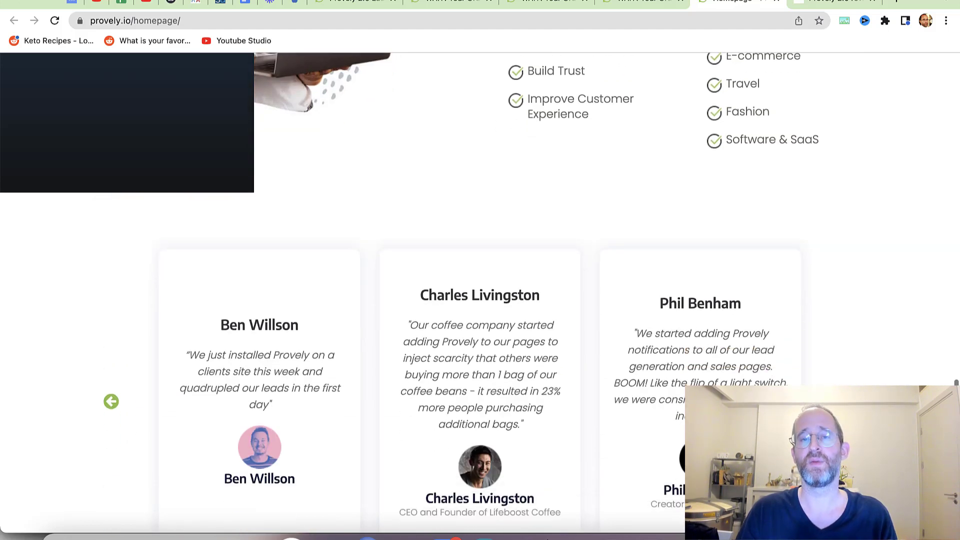
- Continue past the comparison section to the Basic $47, Ultimate $147 and Pro $97 plans
scroll(480, 295, up, 1)
scroll(480, 295, down, 3)
scroll(480, 295, up, 1)
scroll(480, 295, up, 1)
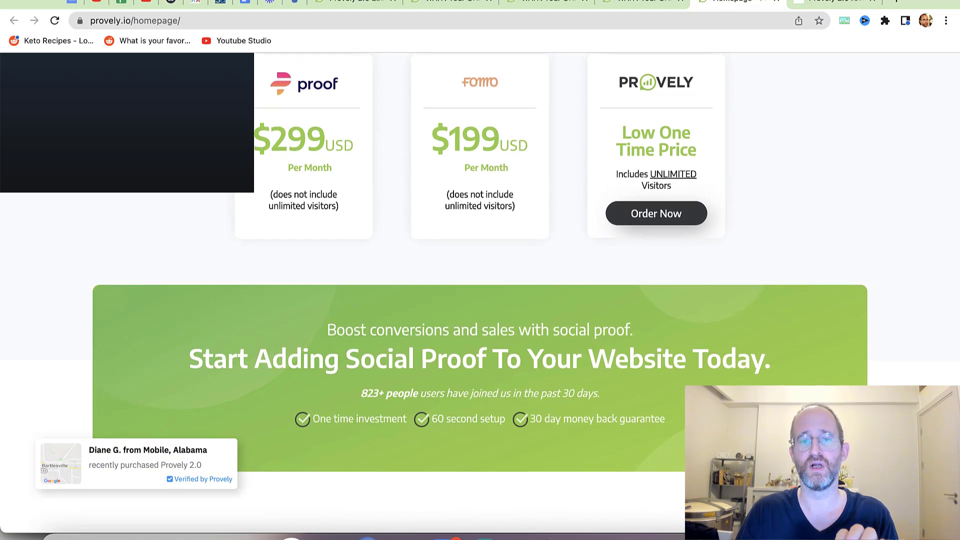
scroll(480, 295, down, 2)
scroll(480, 295, up, 2)
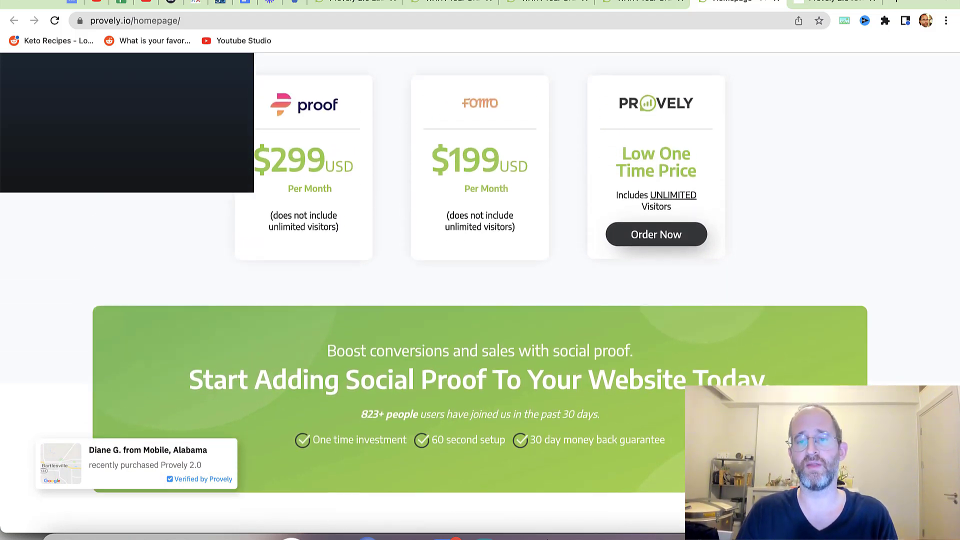
scroll(480, 295, down, 12)
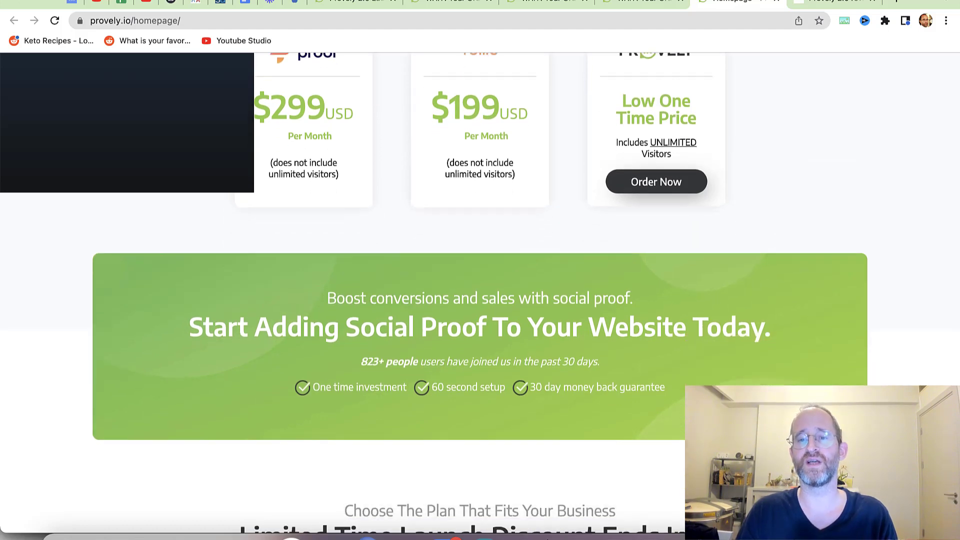
scroll(480, 295, down, 1)
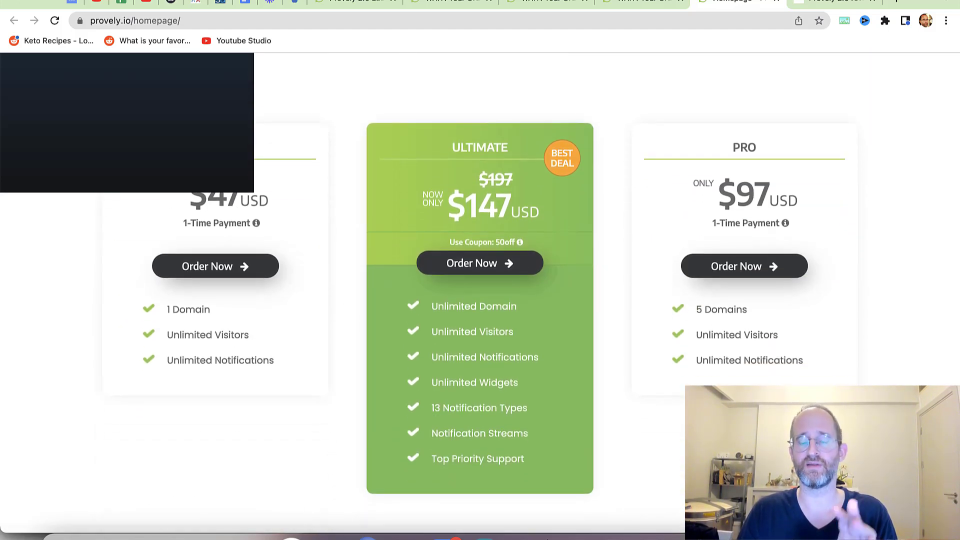
scroll(480, 295, up, 1)
scroll(480, 295, up, 1)
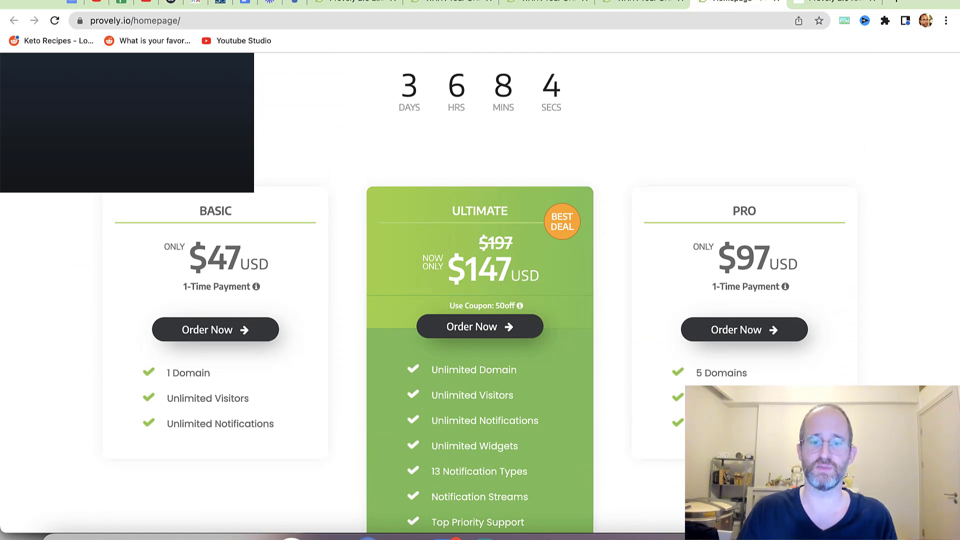
scroll(480, 295, down, 1)
scroll(480, 295, down, 1)
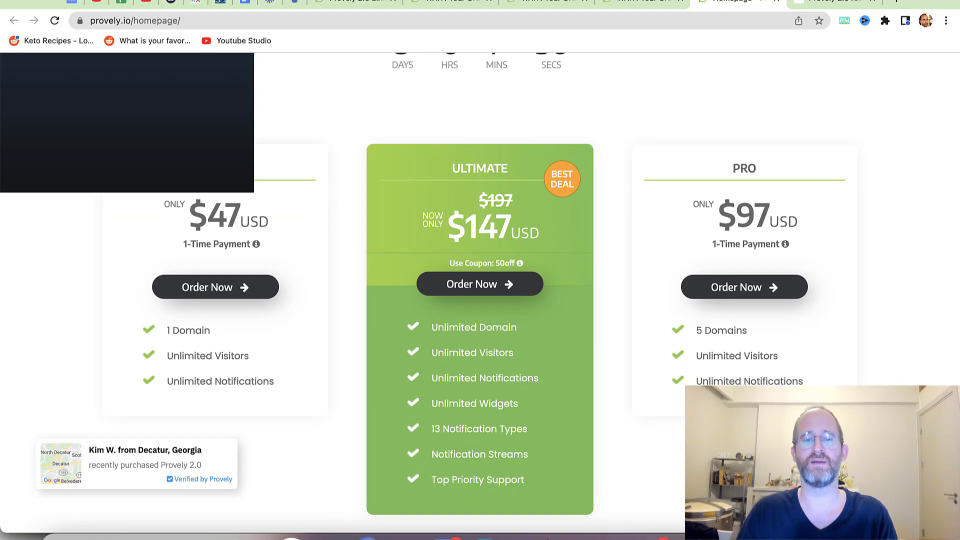
- Start a new notification and put the cursor in the Notification Name field
scroll(480, 284, down, 2)
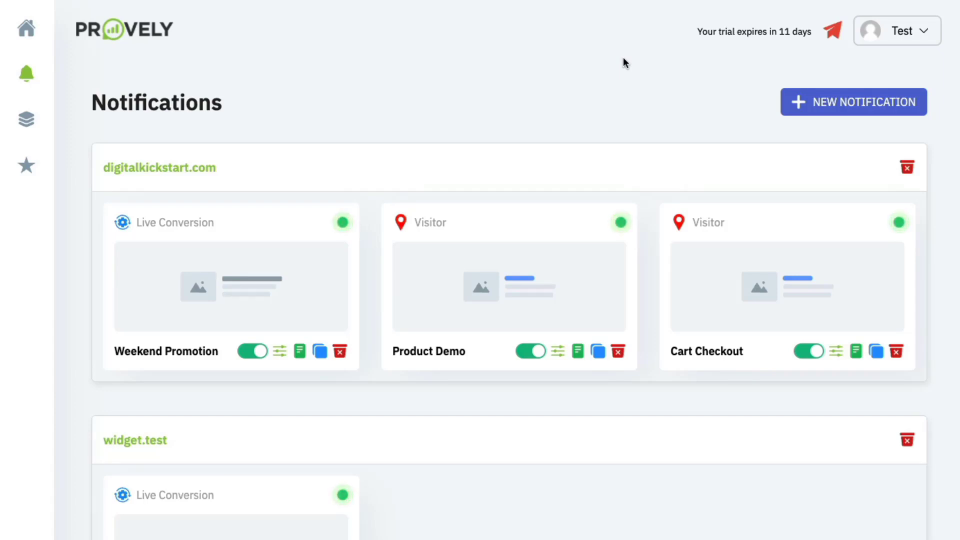
click(833, 95)
click(489, 235)
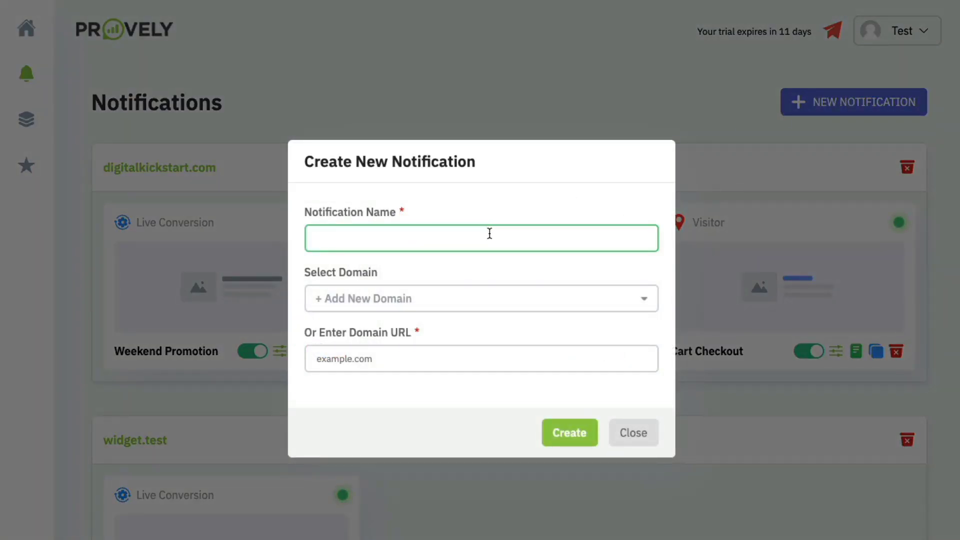
- Create the 'Webinar Registration' notification for the domain cryptomadde.com
text(Webinar Registration)
click(435, 354)
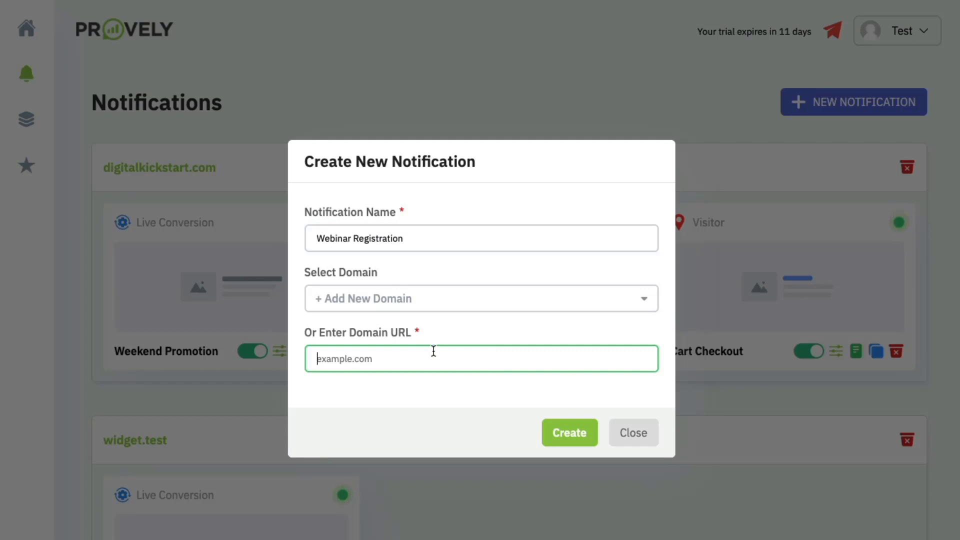
text(c)
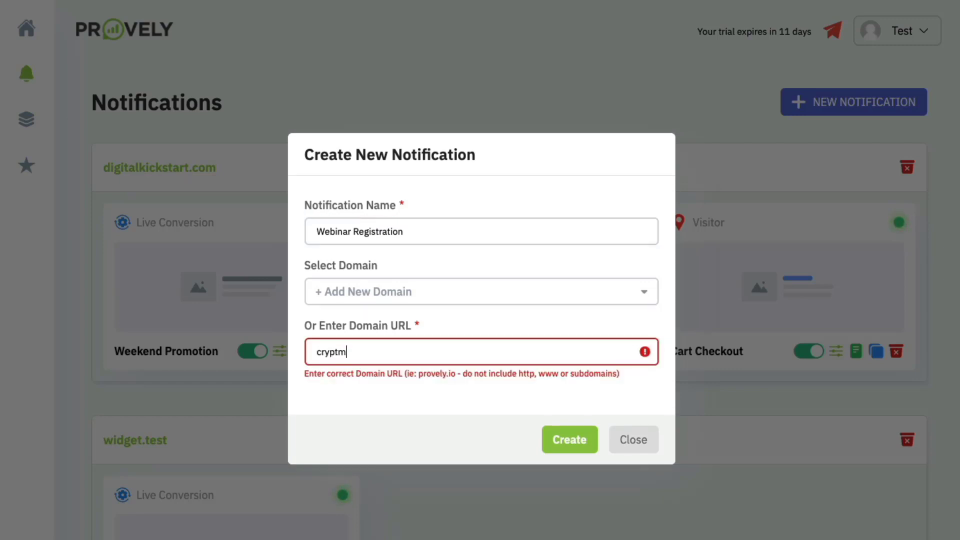
text(ryptomadde.com)
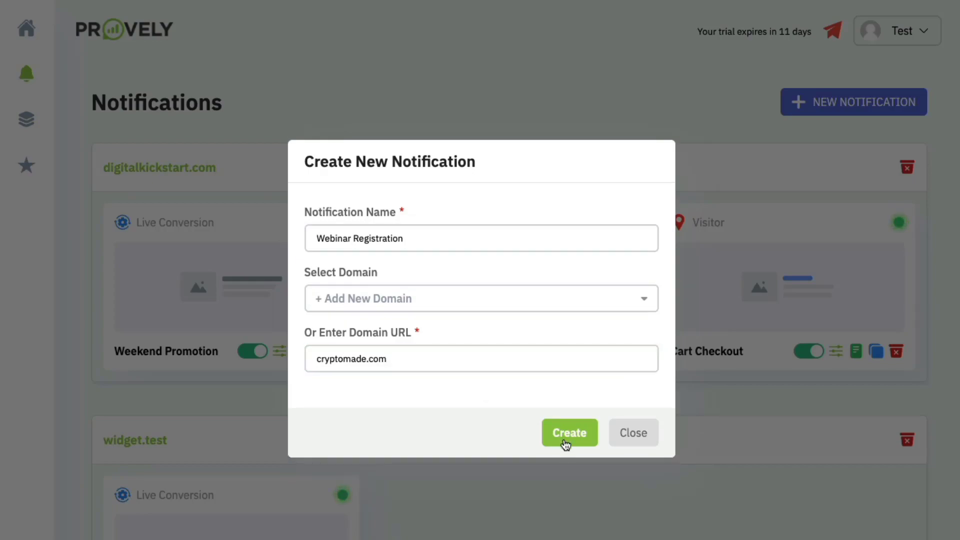
click(566, 440)
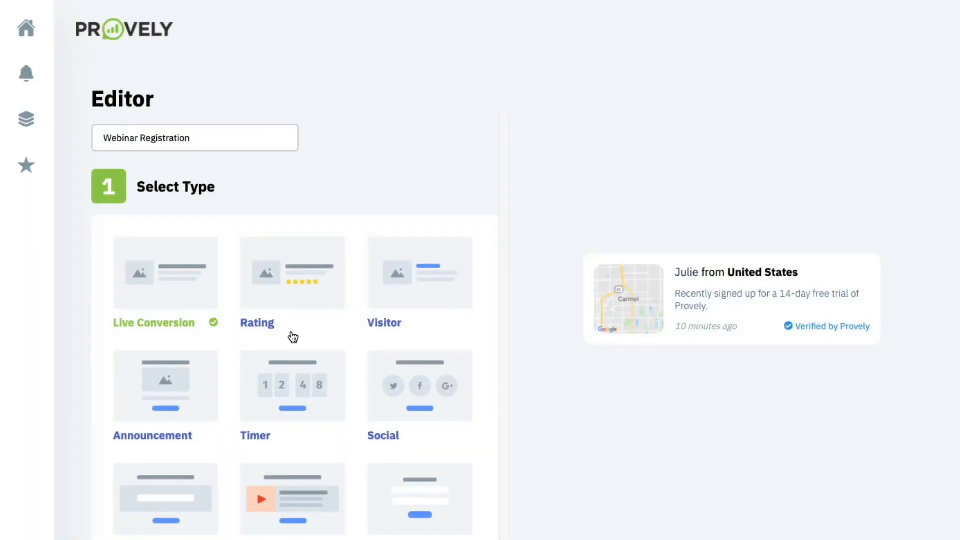
scroll(294, 336, down, 3)
scroll(222, 195, down, 2)
scroll(232, 188, up, 3)
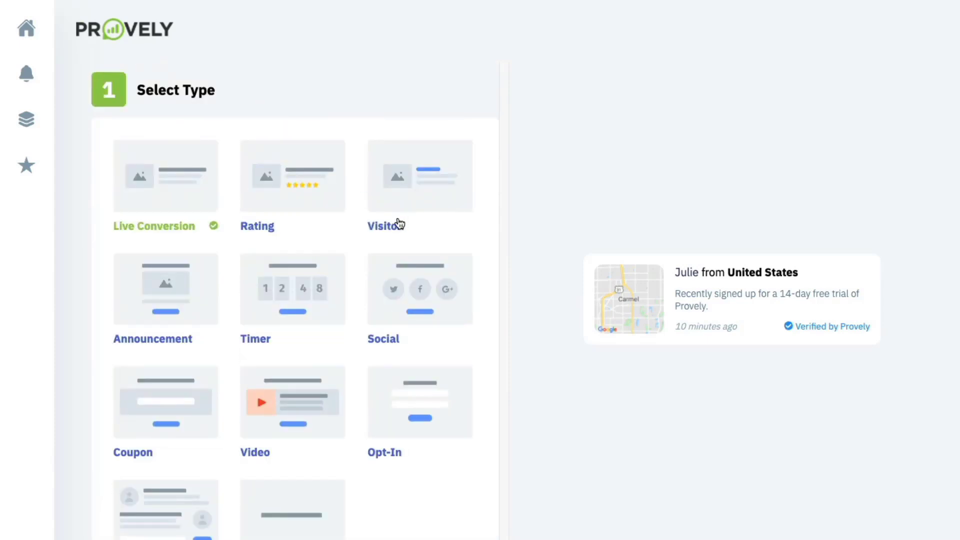
scroll(324, 271, down, 2)
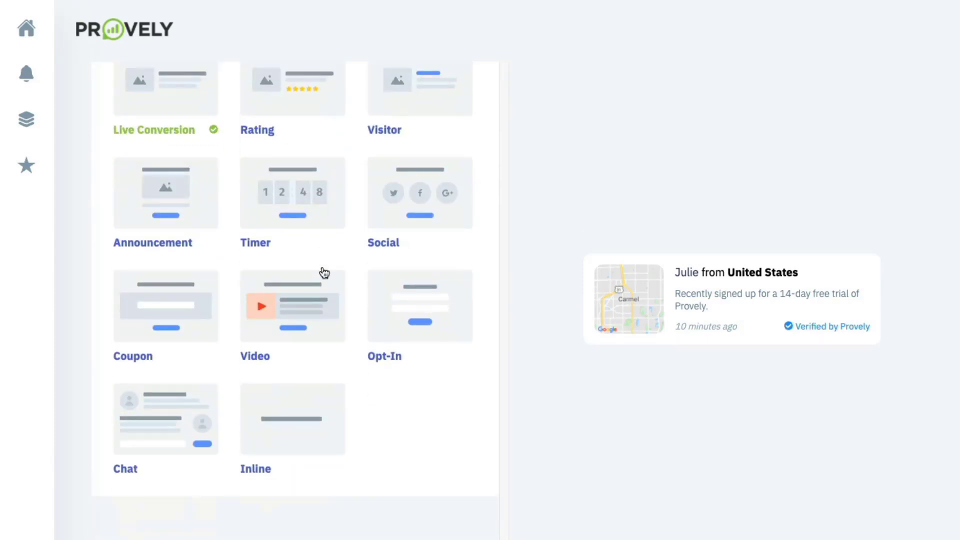
scroll(324, 272, up, 1)
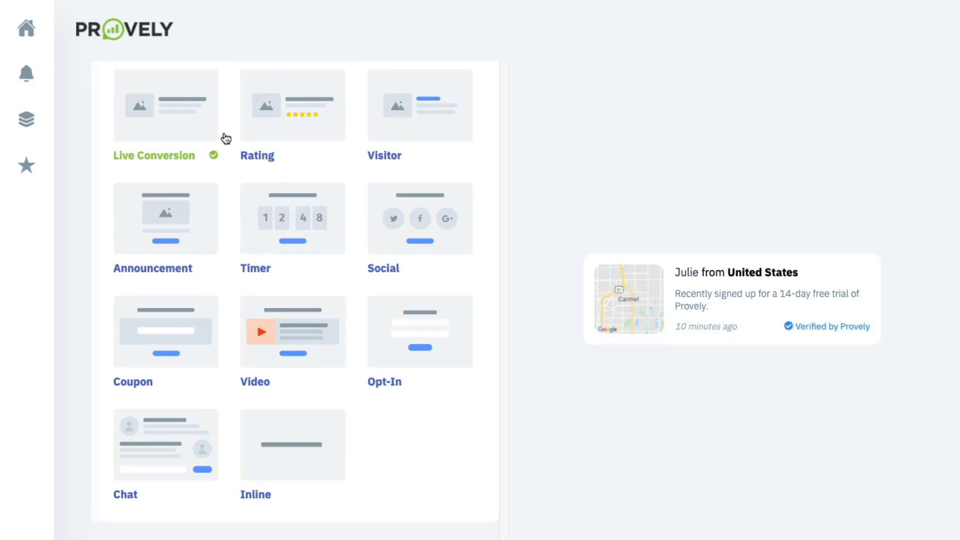
scroll(222, 146, up, 2)
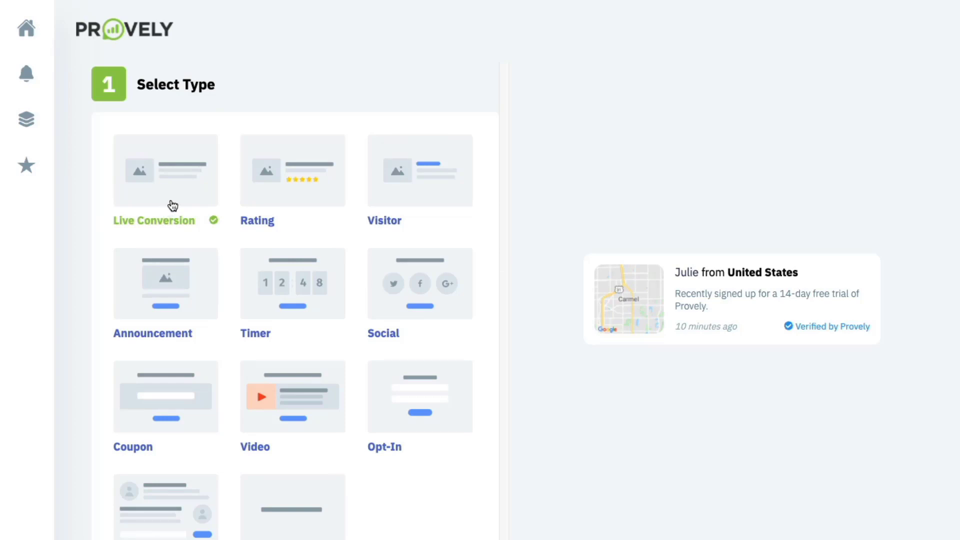
- Preview the Rating, Visitor, Announcement and Timer types, then settle on Social
click(275, 202)
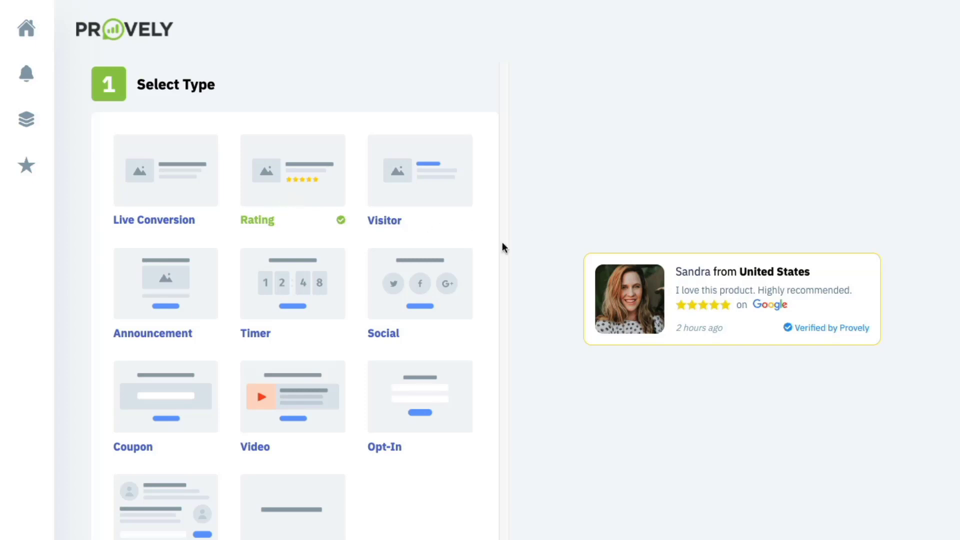
click(421, 191)
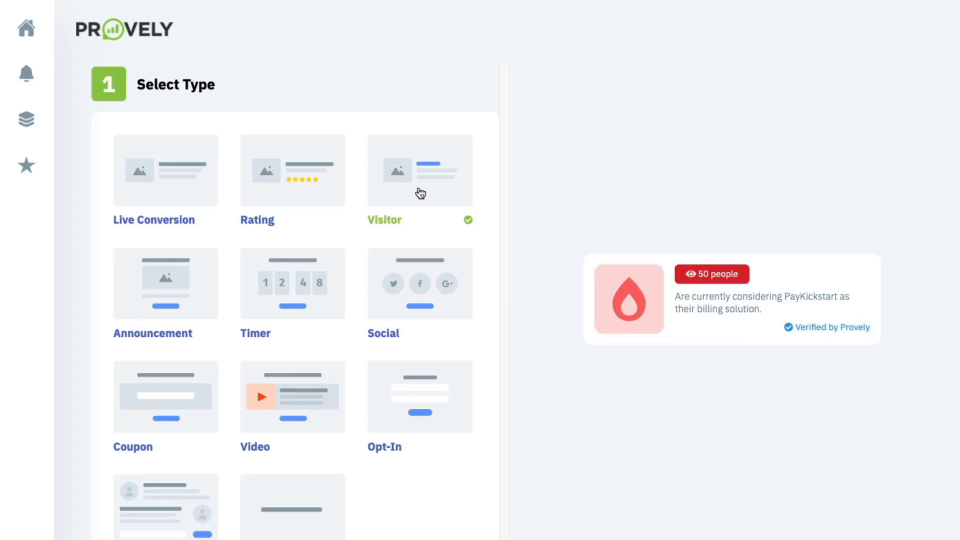
click(172, 279)
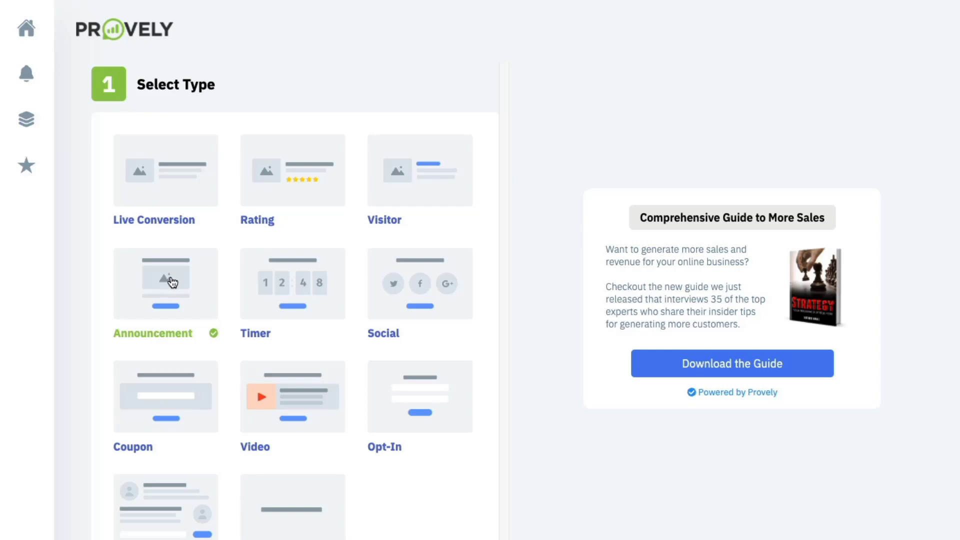
click(317, 297)
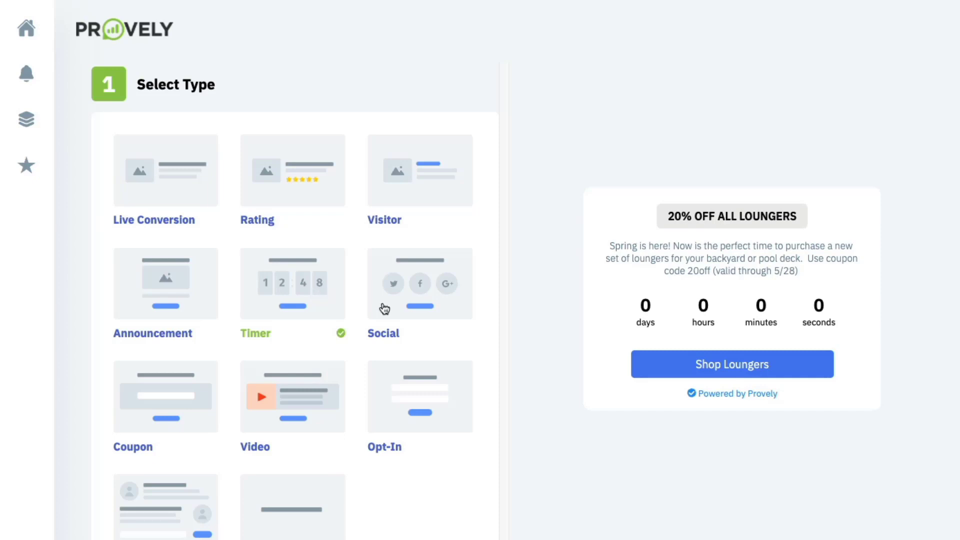
click(419, 306)
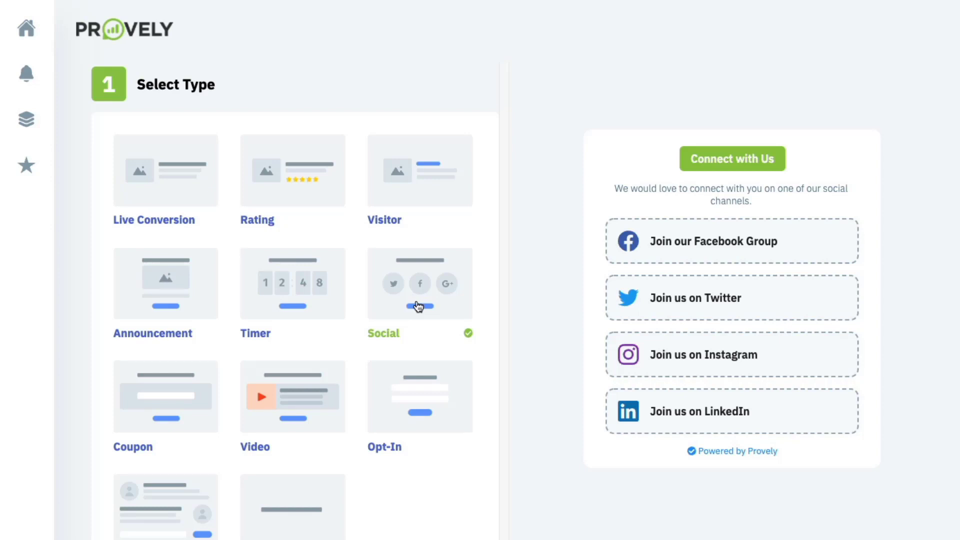
- Preview the Coupon, Video, Opt-In and Chat types, then choose Inline
scroll(419, 306, down, 1)
scroll(419, 307, down, 4)
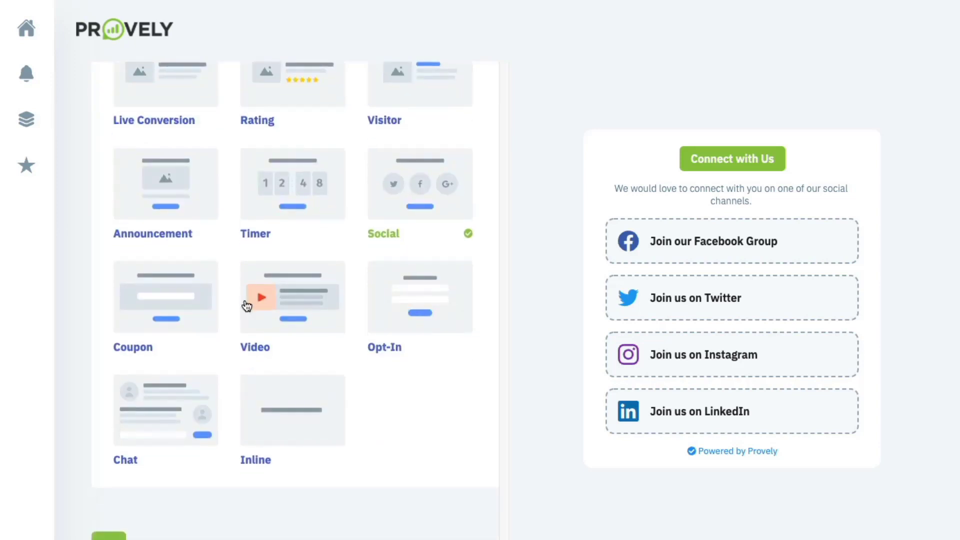
click(153, 296)
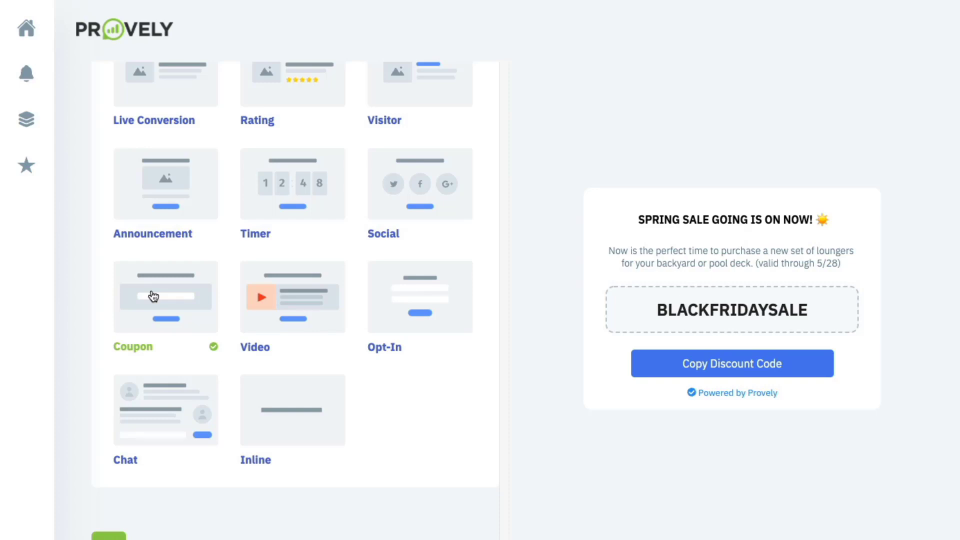
click(283, 301)
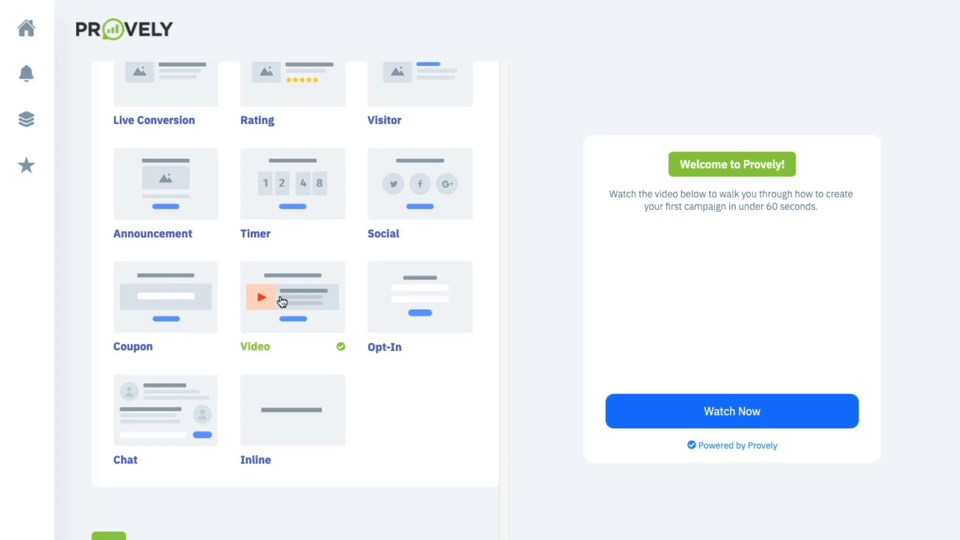
click(400, 302)
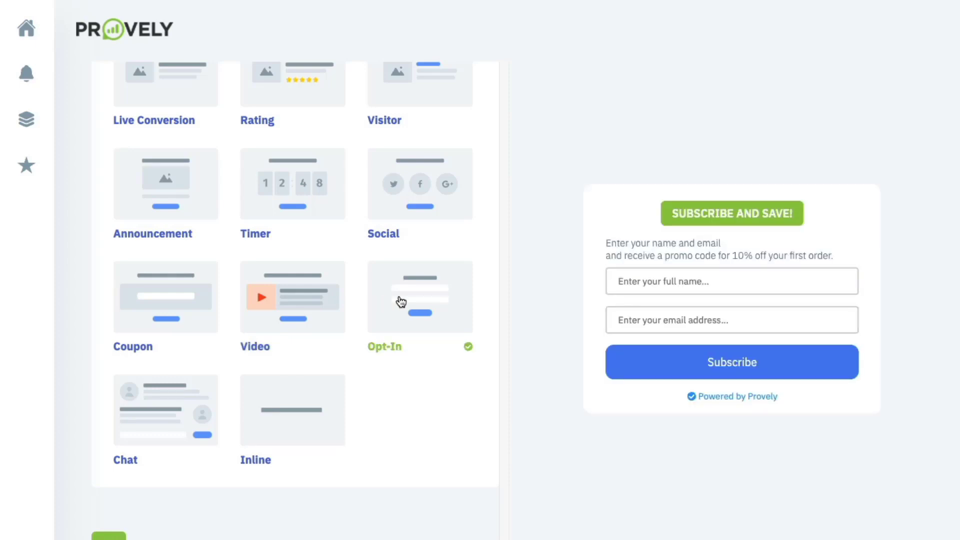
click(179, 400)
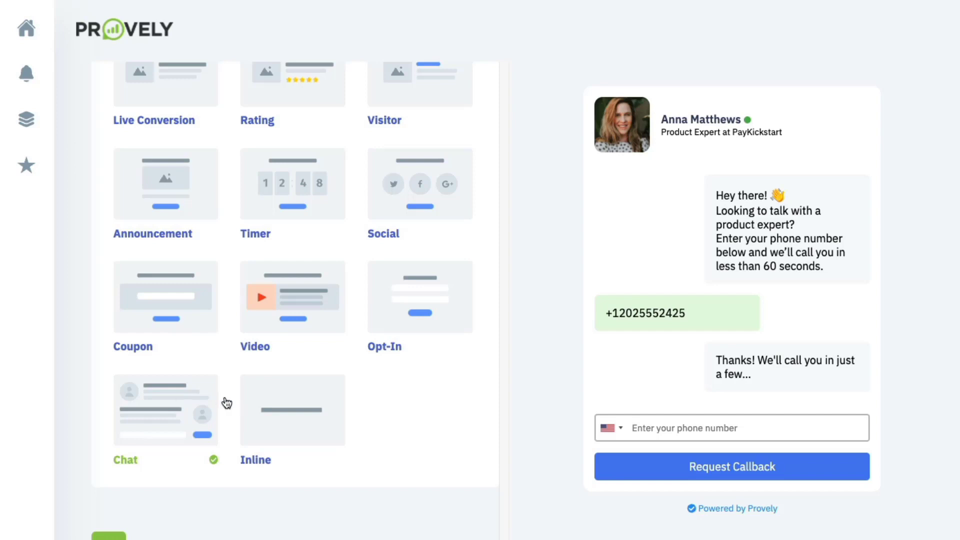
click(284, 405)
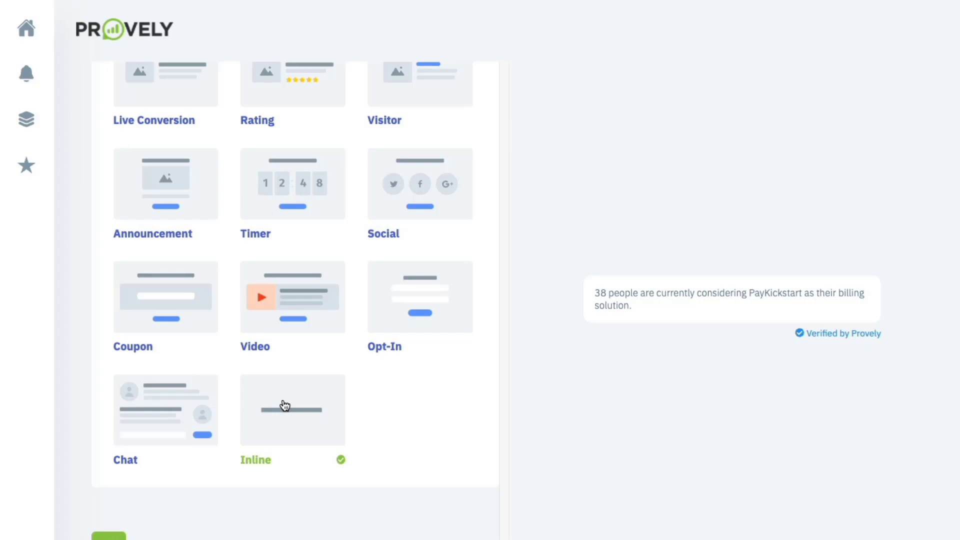
scroll(285, 404, up, 3)
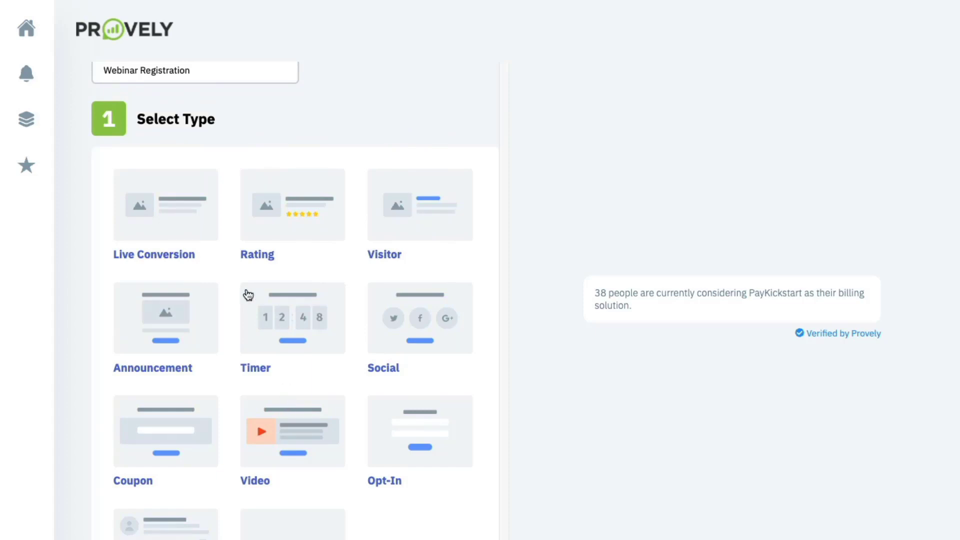
- Switch the type to Live Conversion and move down to the Widget Design settings
click(195, 215)
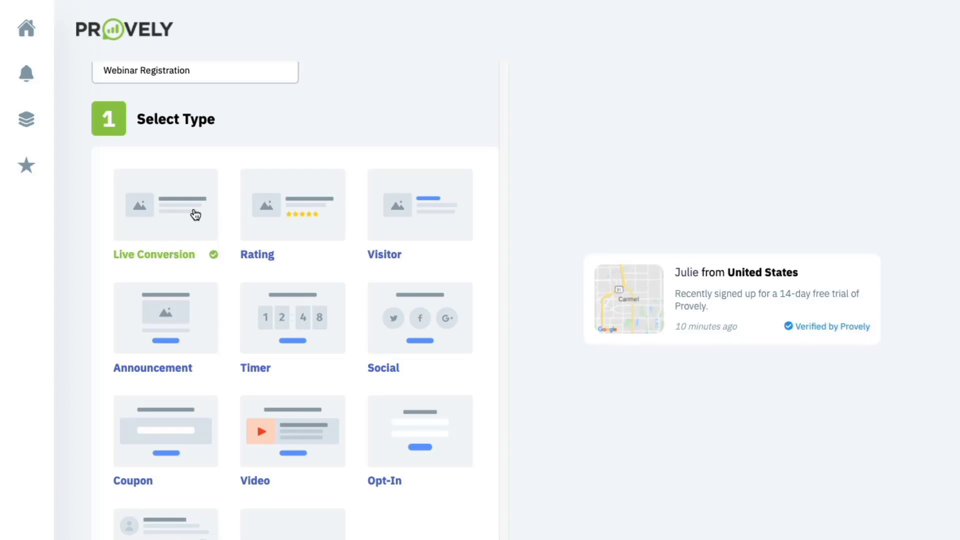
scroll(195, 225, down, 10)
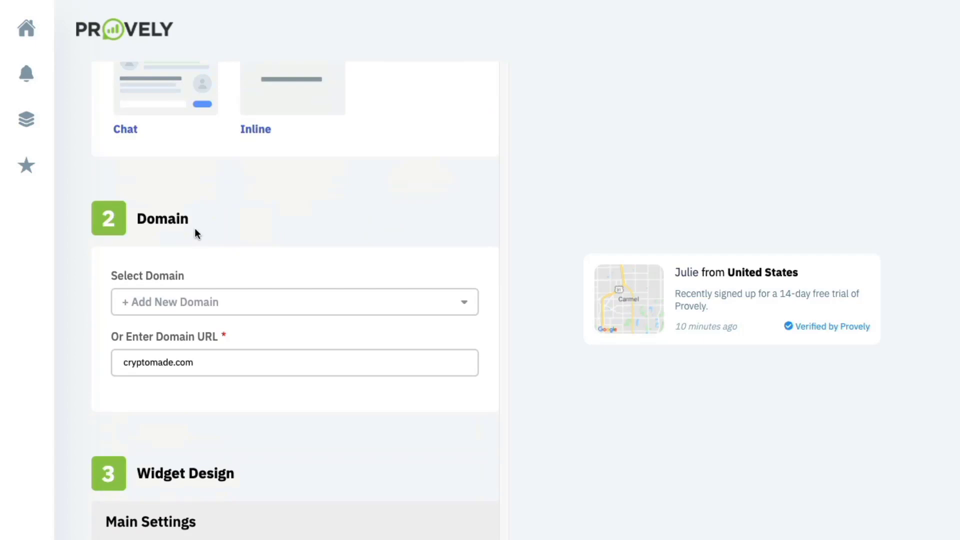
scroll(196, 230, down, 4)
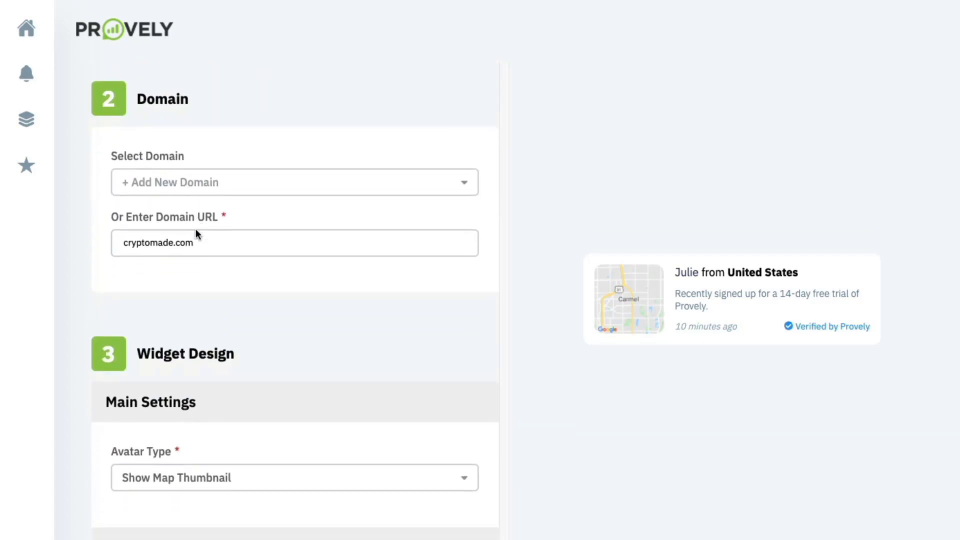
scroll(197, 231, down, 4)
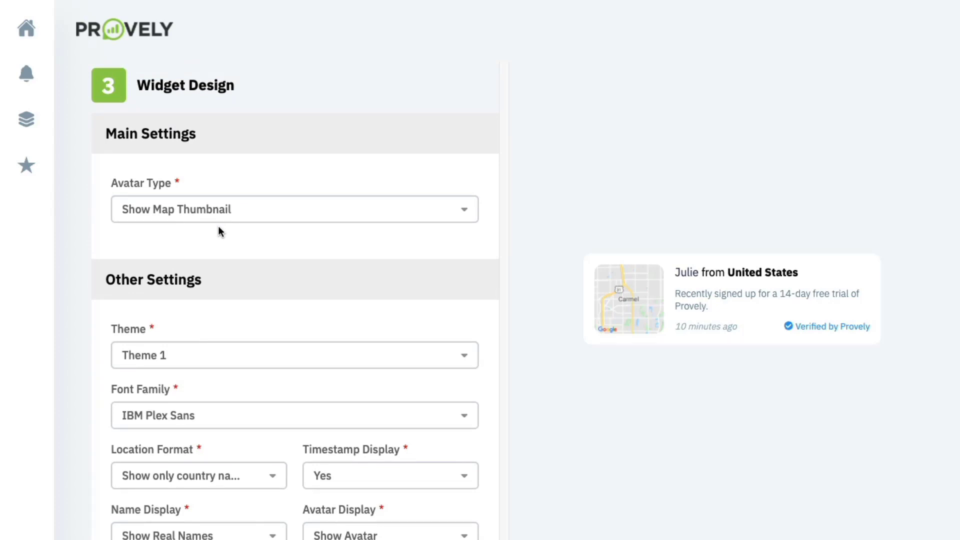
click(220, 219)
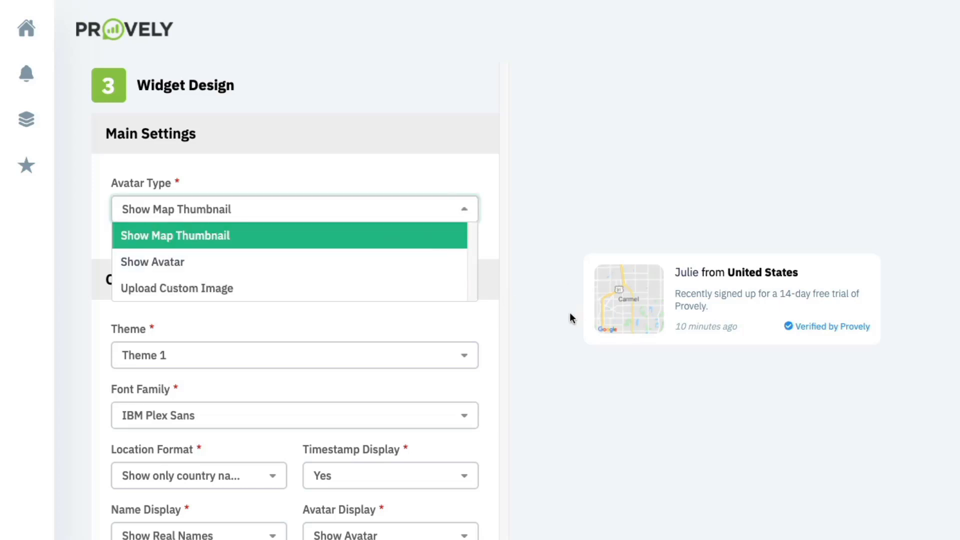
click(257, 268)
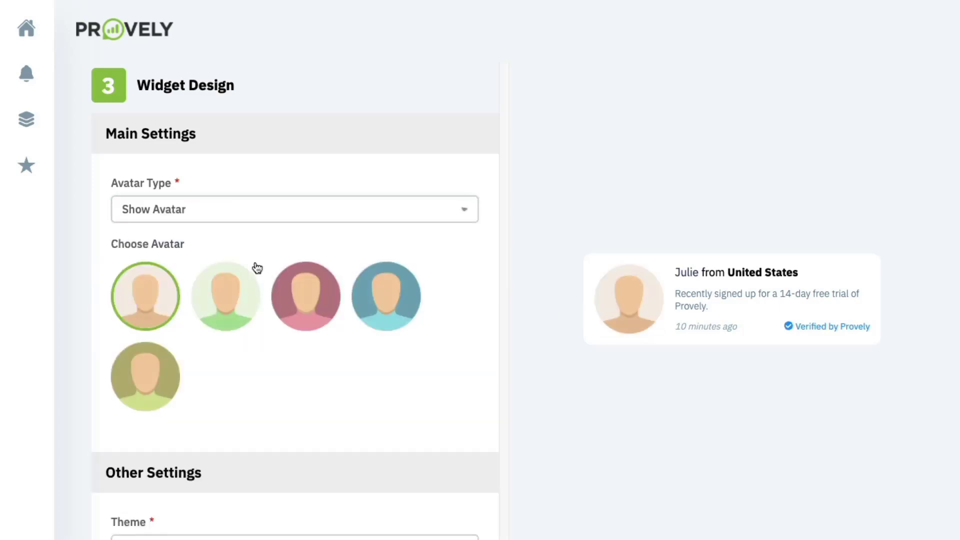
click(299, 220)
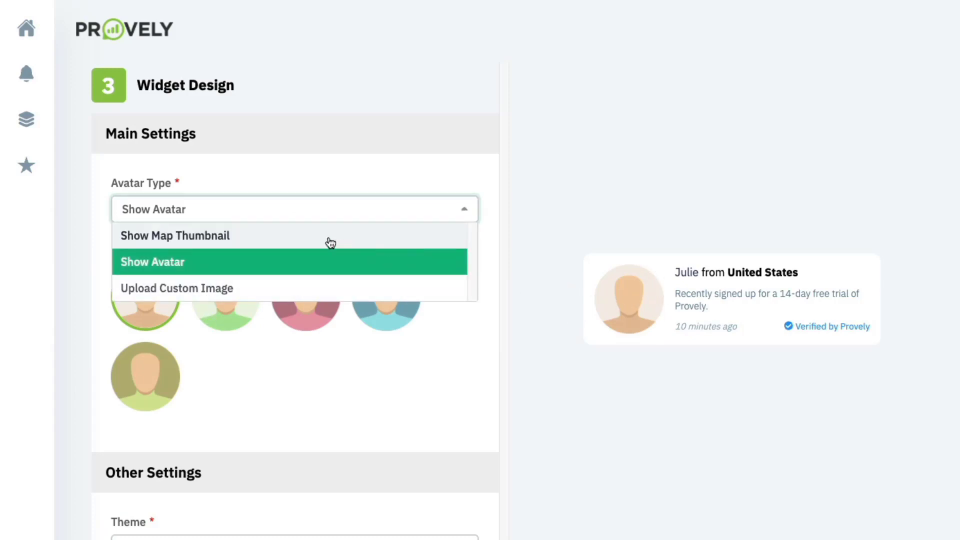
click(301, 242)
scroll(300, 242, down, 3)
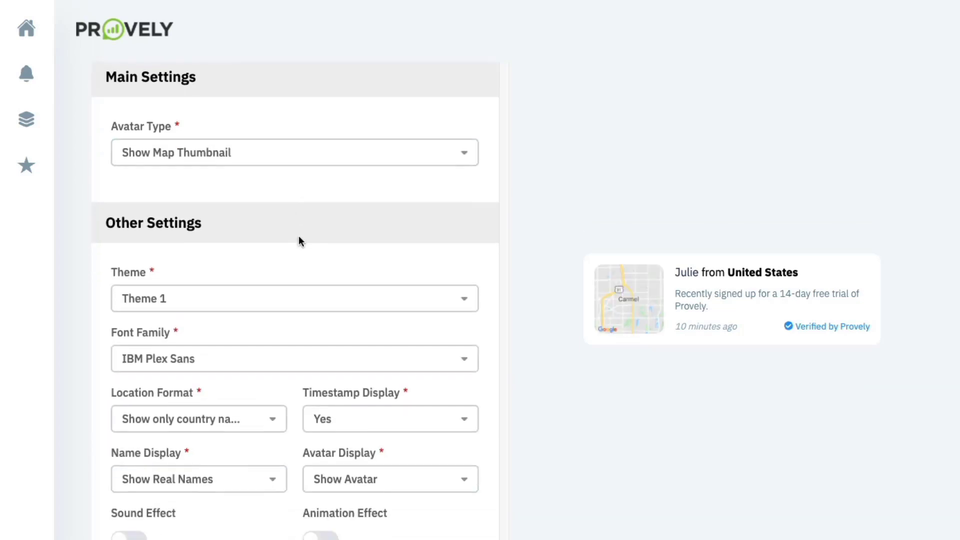
- Try Themes 2, 3 and 4, then apply Theme 5 to the widget
click(300, 228)
click(233, 266)
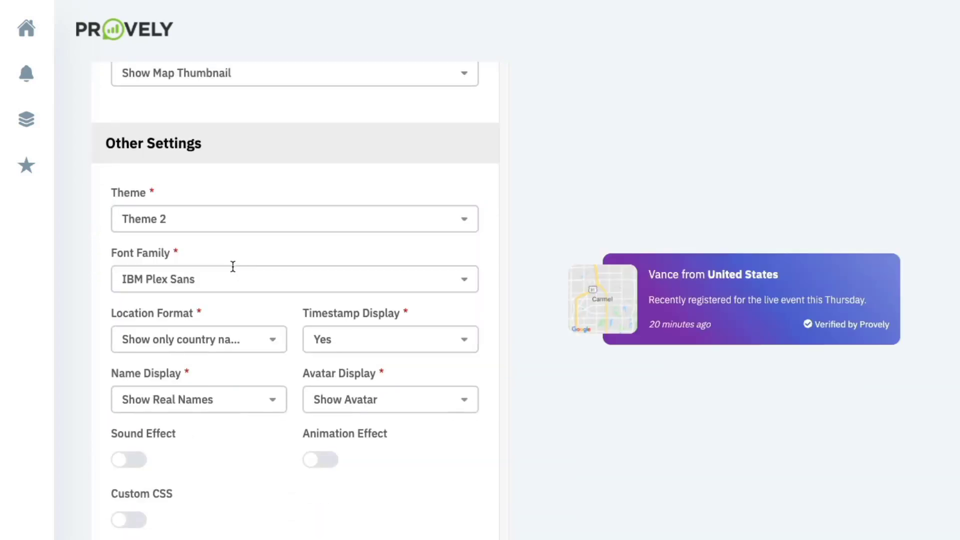
click(246, 230)
click(223, 296)
scroll(228, 278, down, 1)
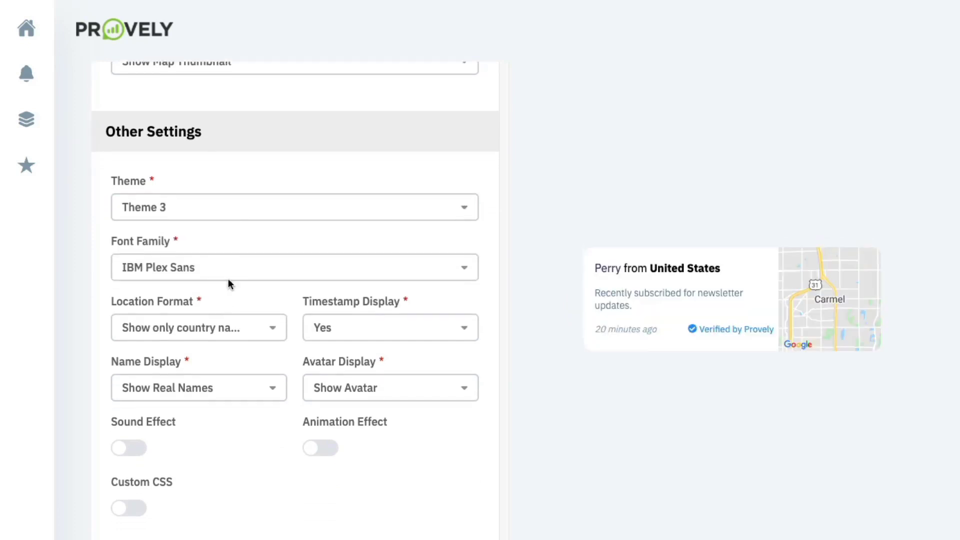
click(238, 214)
click(181, 298)
scroll(203, 235, down, 1)
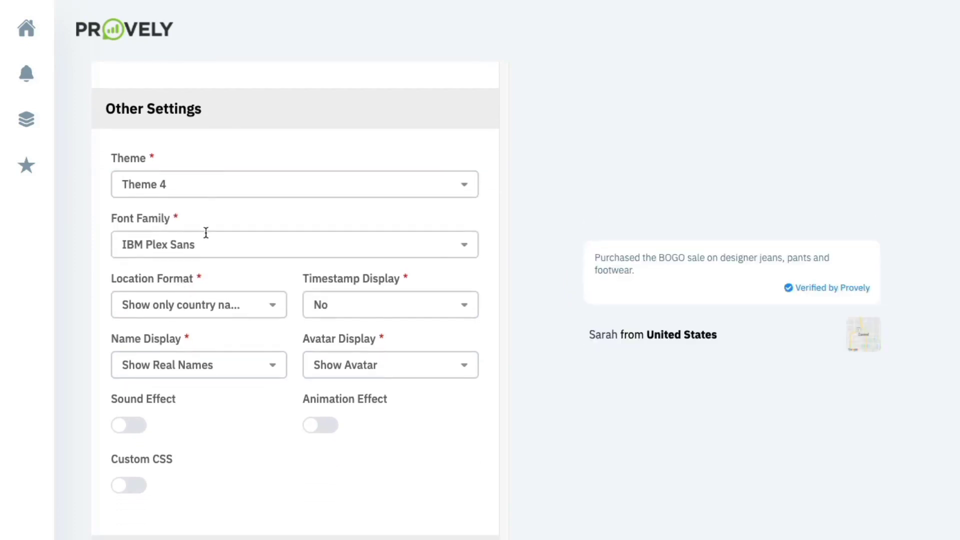
click(223, 188)
scroll(197, 272, down, 1)
click(193, 278)
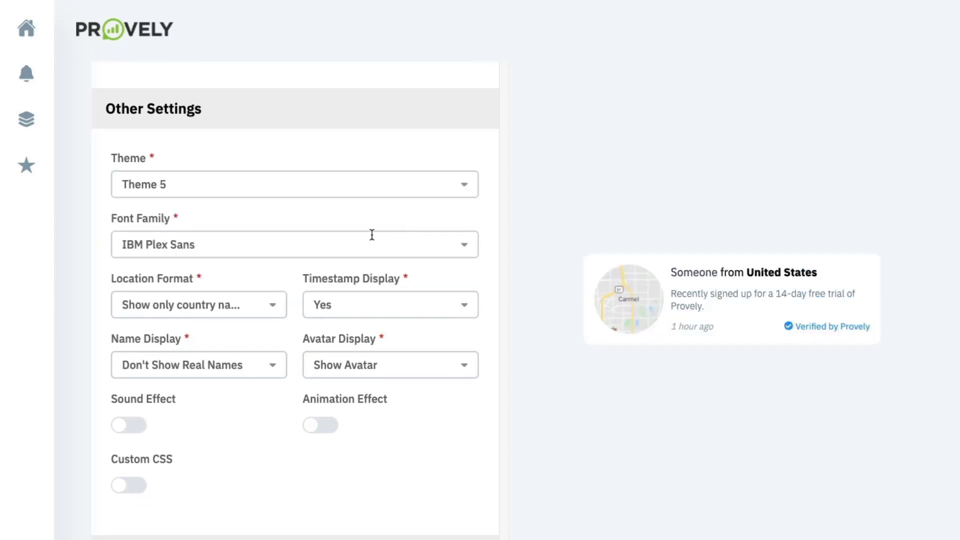
- Review the Location, Timestamp, Name and Avatar options, keeping their current values
scroll(327, 242, down, 1)
click(227, 282)
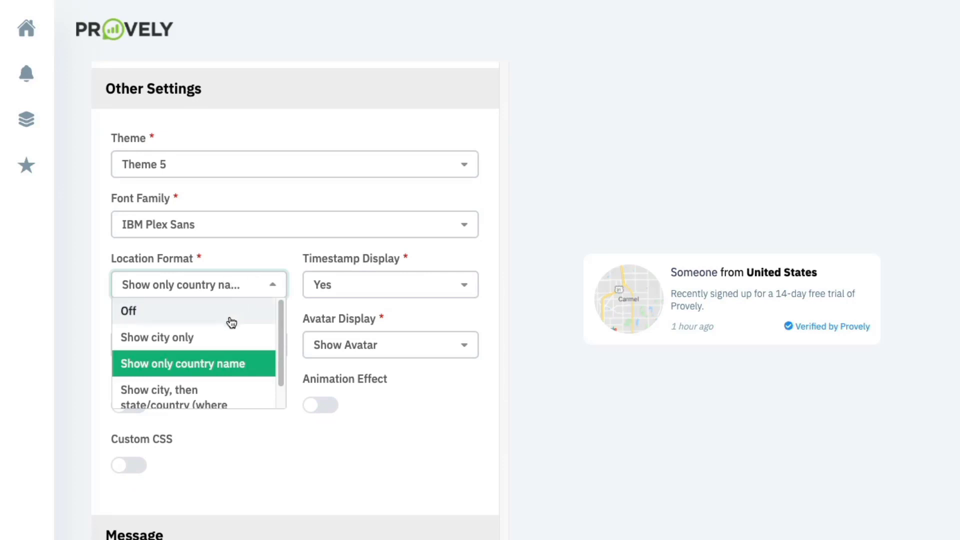
scroll(230, 324, down, 1)
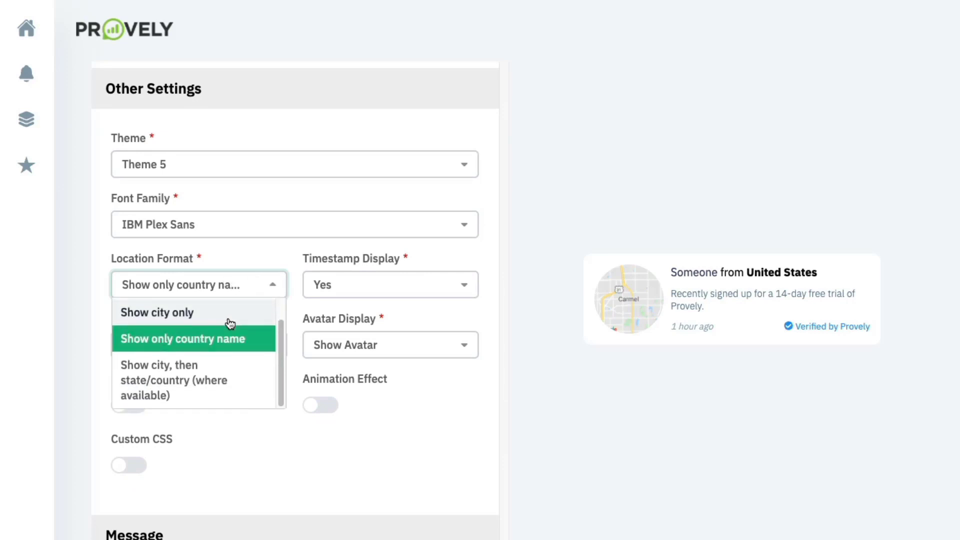
click(364, 251)
click(362, 292)
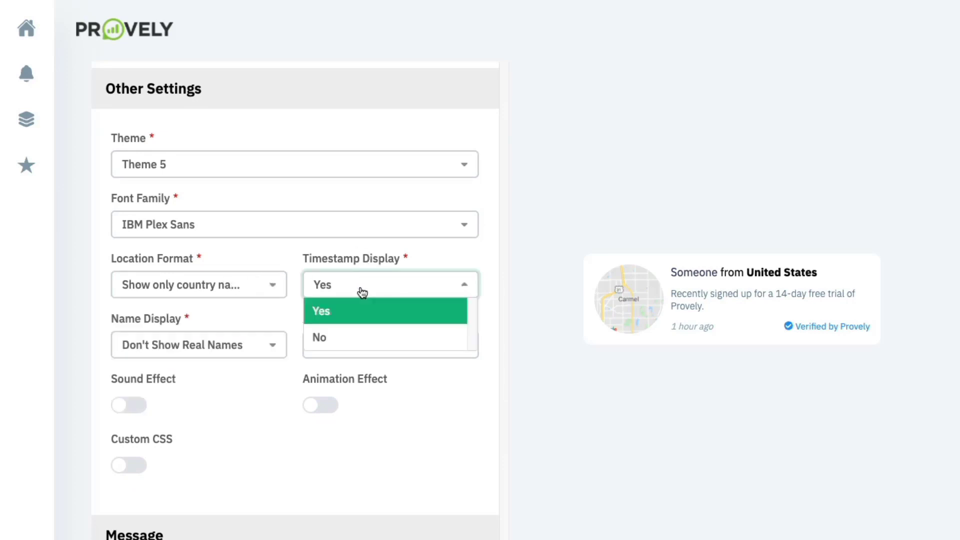
click(360, 285)
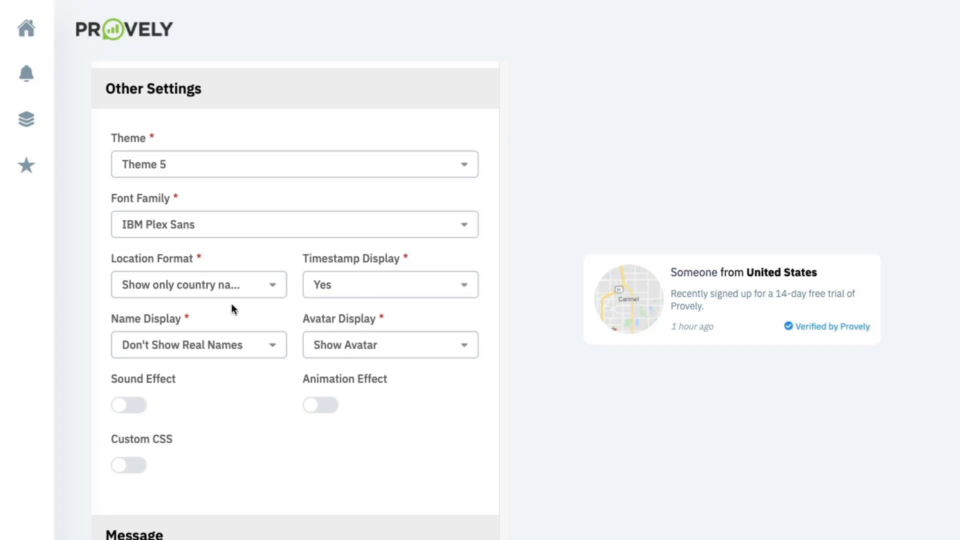
click(215, 344)
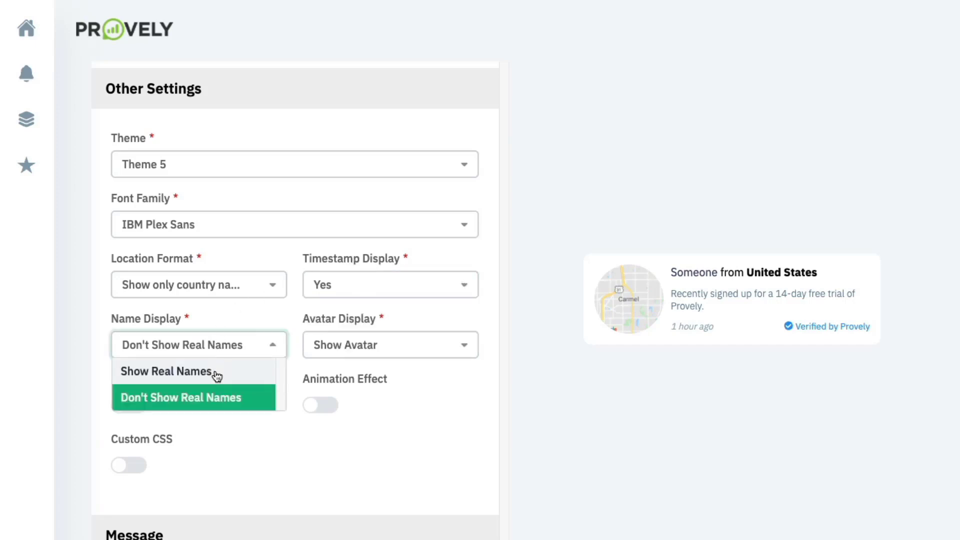
click(356, 351)
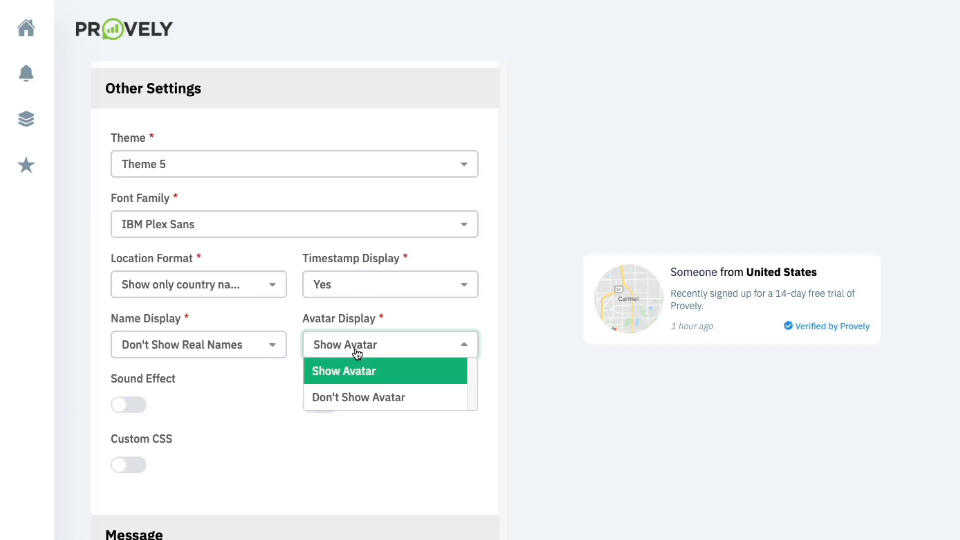
click(295, 339)
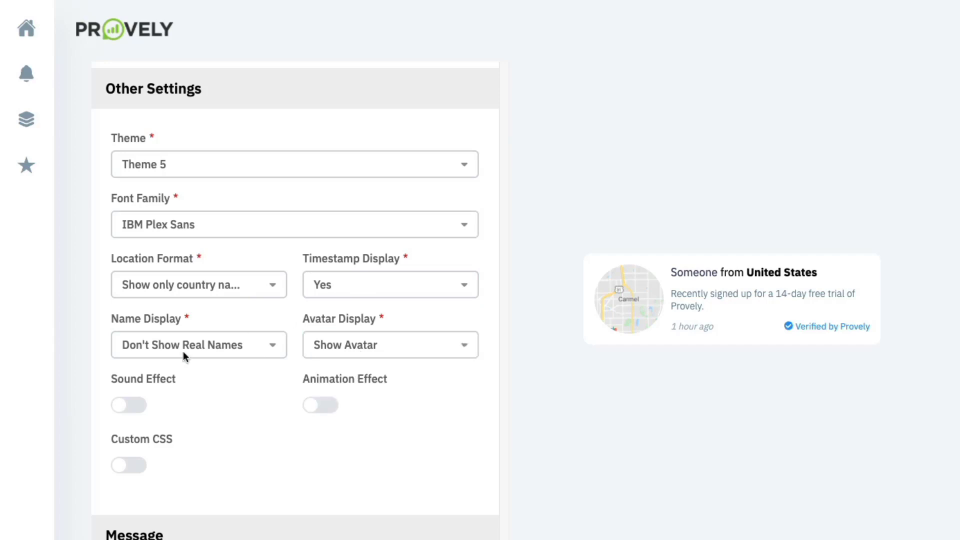
- Try the Achievement sound effect, then turn sound back off
click(139, 405)
click(163, 446)
click(169, 489)
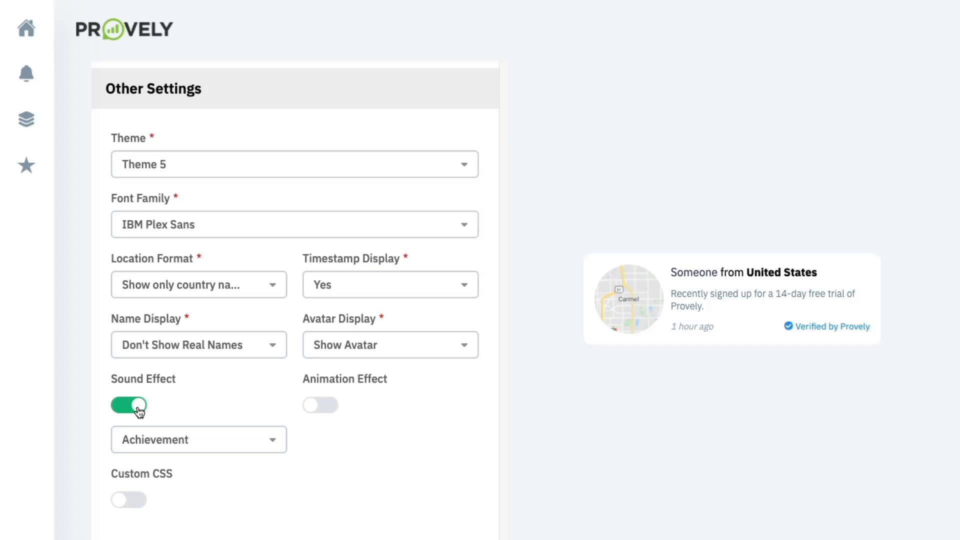
click(139, 411)
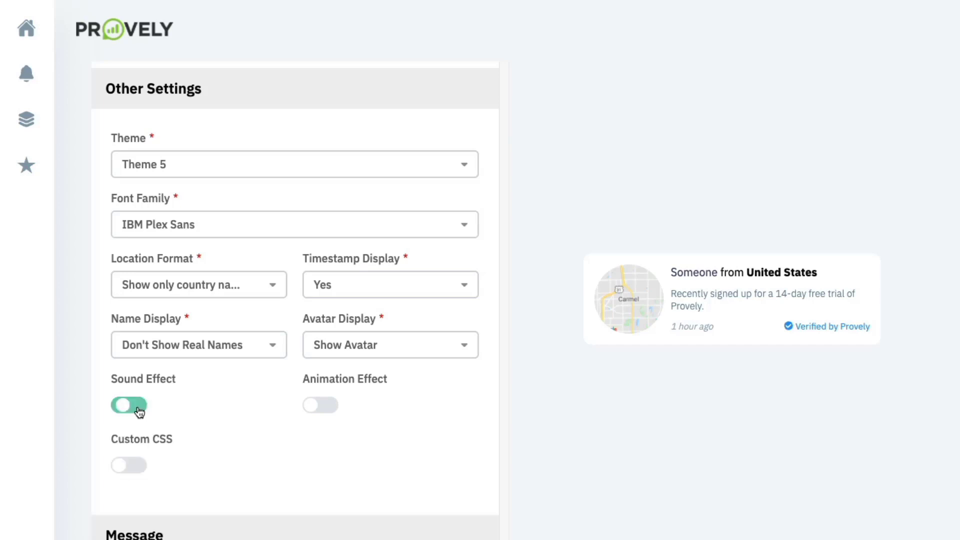
- Try the Bounce and Flash animations, turn animation off, and enable Custom CSS
click(317, 403)
click(374, 451)
click(349, 488)
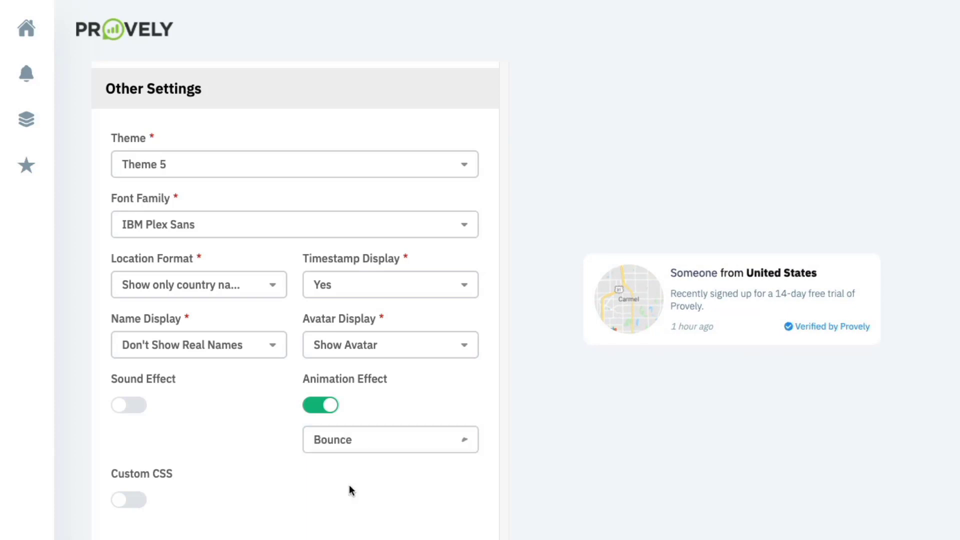
click(362, 453)
click(357, 518)
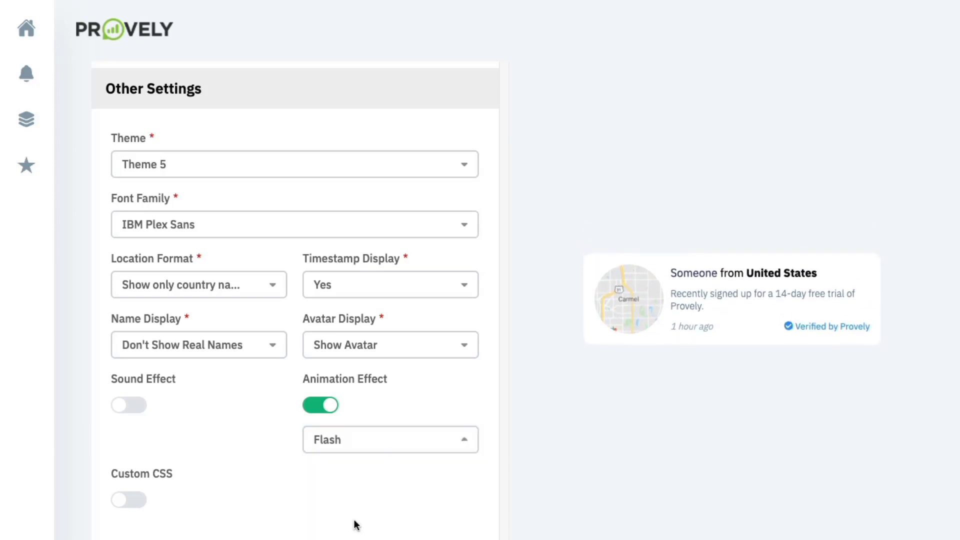
click(336, 445)
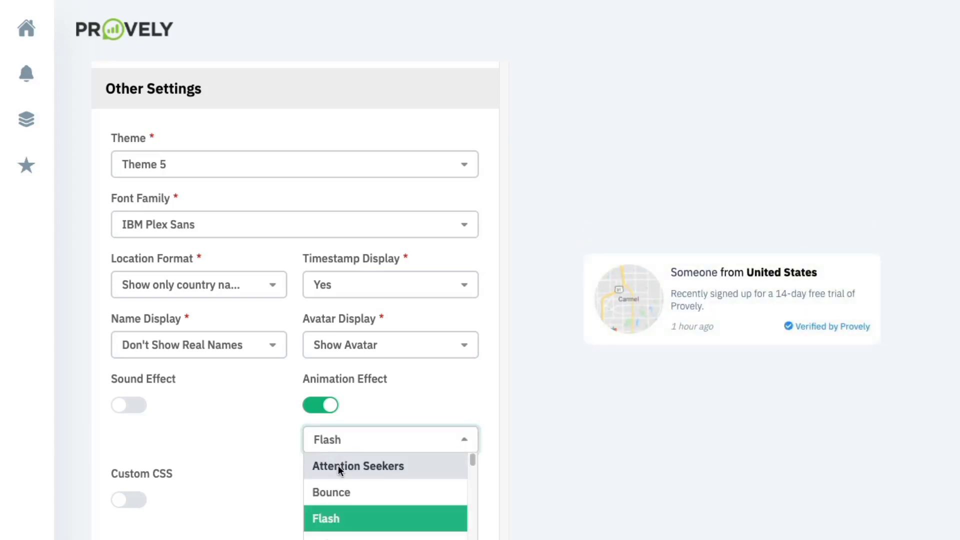
click(320, 416)
click(319, 414)
scroll(151, 446, down, 1)
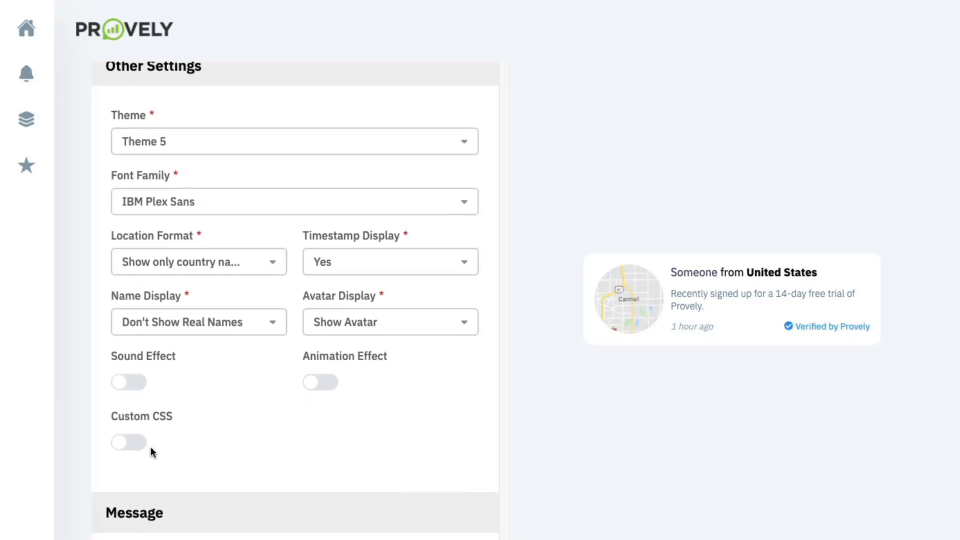
click(144, 446)
- Leave the Custom CSS box empty and move down to the Message Title settings
scroll(146, 450, down, 2)
click(144, 444)
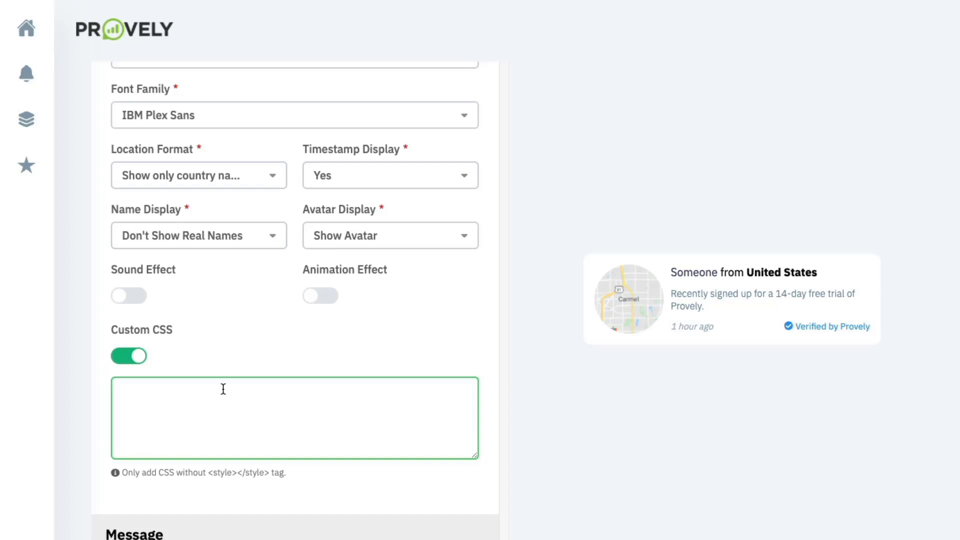
scroll(223, 389, down, 1)
scroll(223, 389, down, 5)
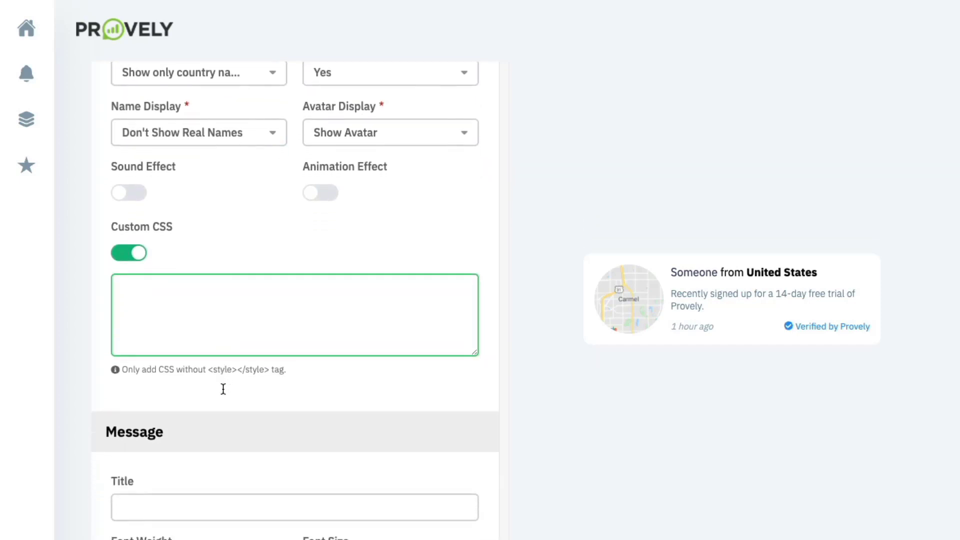
- Title it 'Live webinar coming this THURSDAY!' with font weight 200 and smaller font size
click(212, 285)
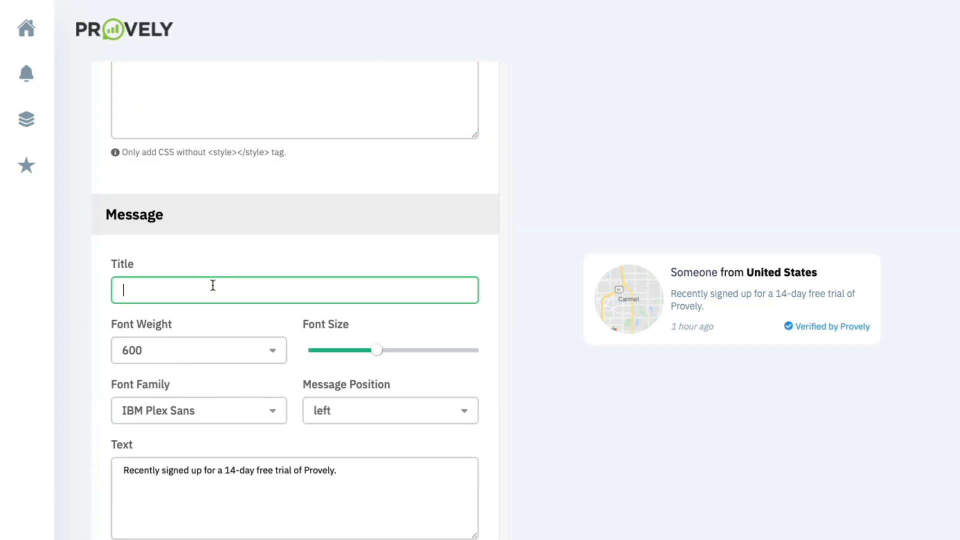
text(Li)
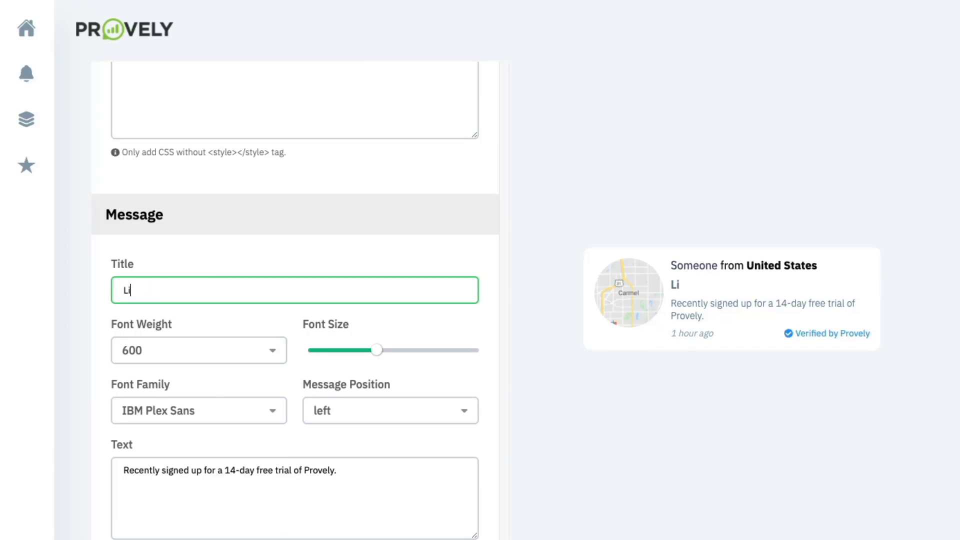
text(ve webinar coming)
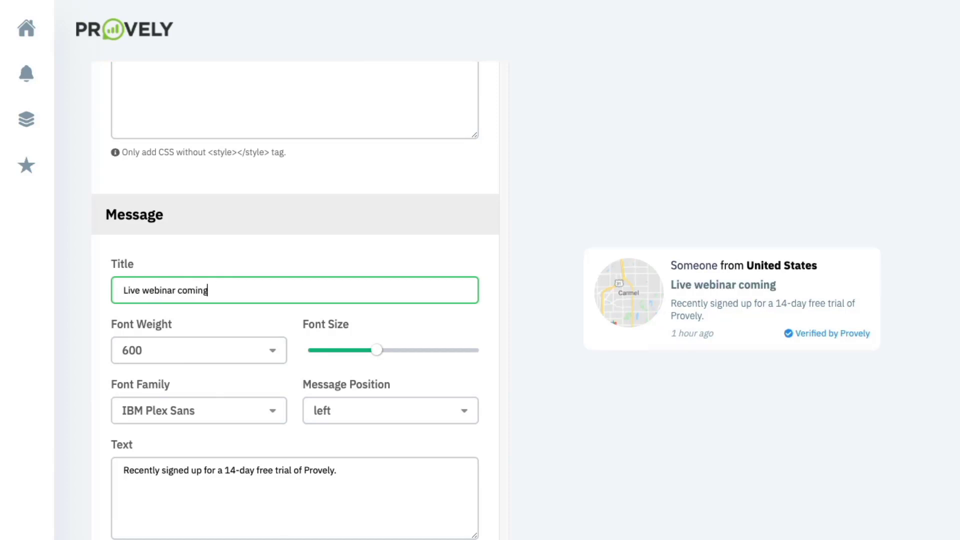
text( this THURSDAY!)
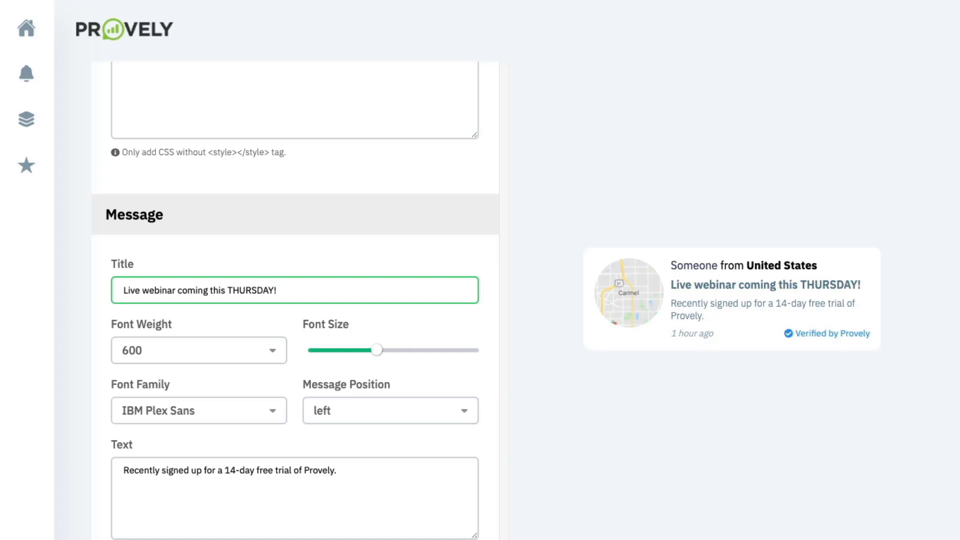
click(188, 350)
click(171, 404)
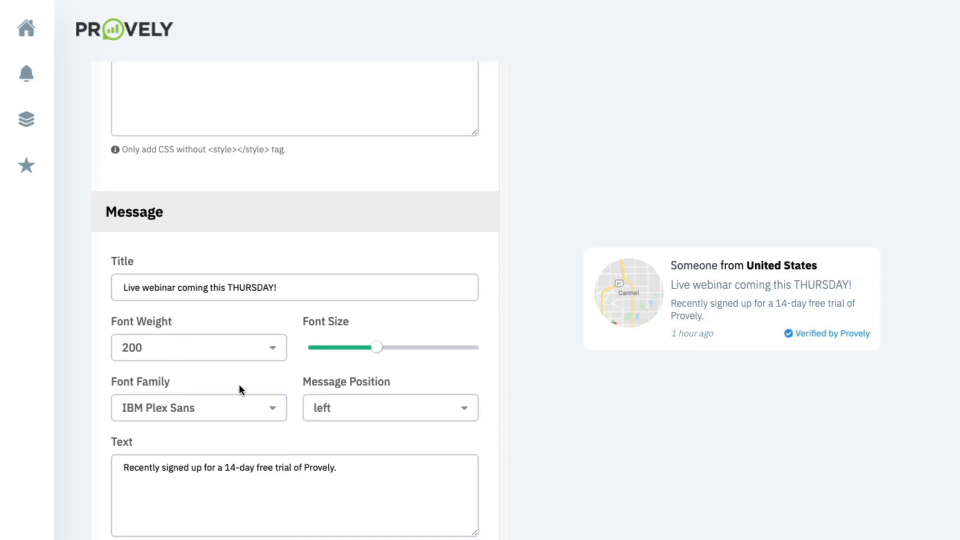
drag(376, 347, 352, 349)
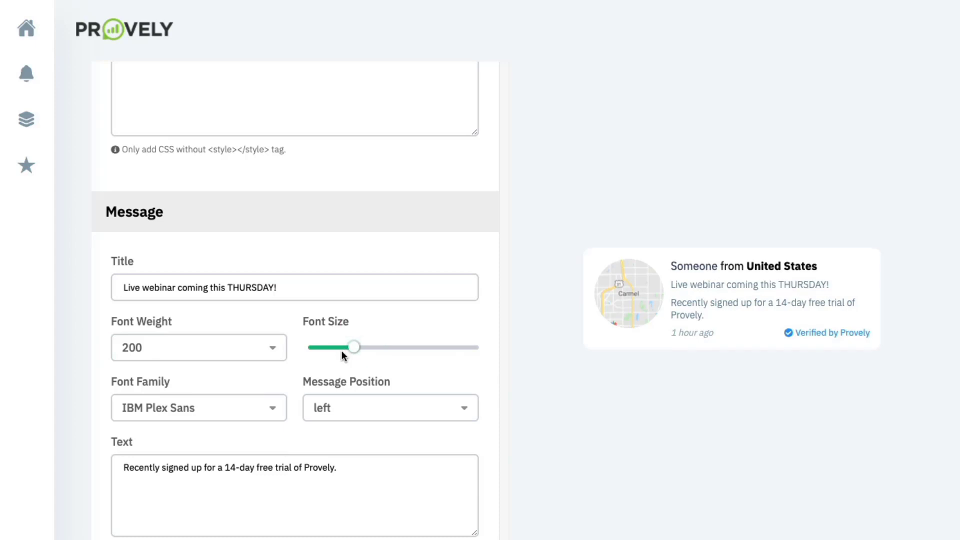
scroll(203, 433, down, 2)
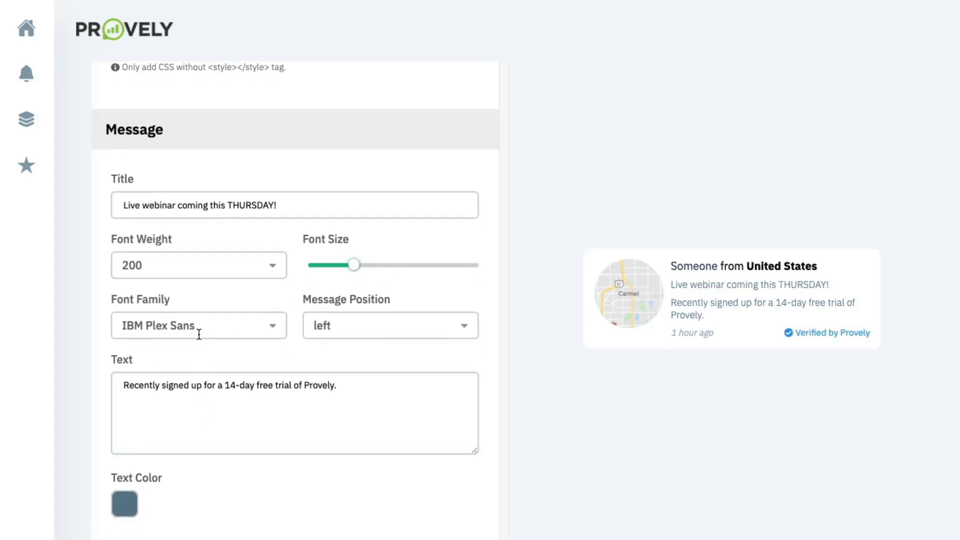
- Replace the 14-day free trial phrase so the message reads 'Recently signed up for the upcoming webinar.'
click(244, 392)
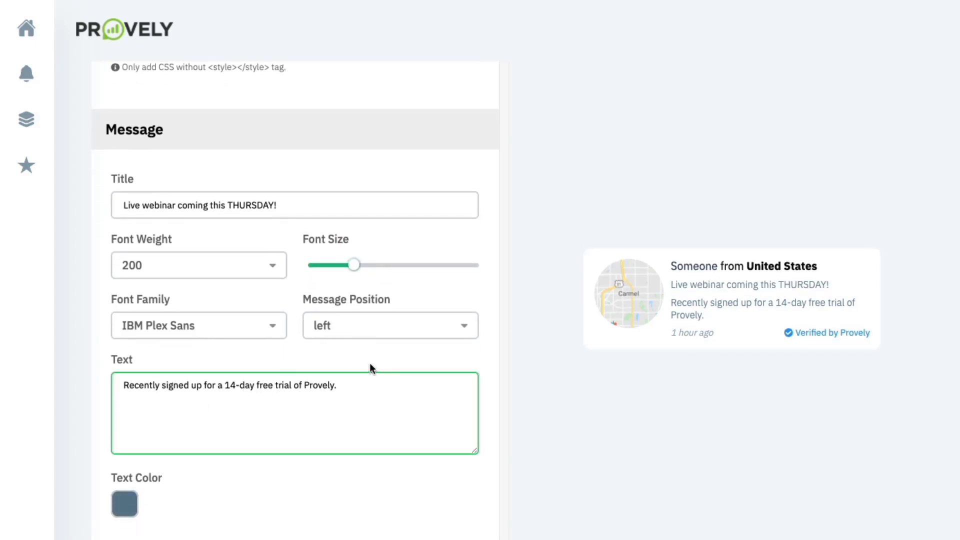
scroll(200, 384, down, 2)
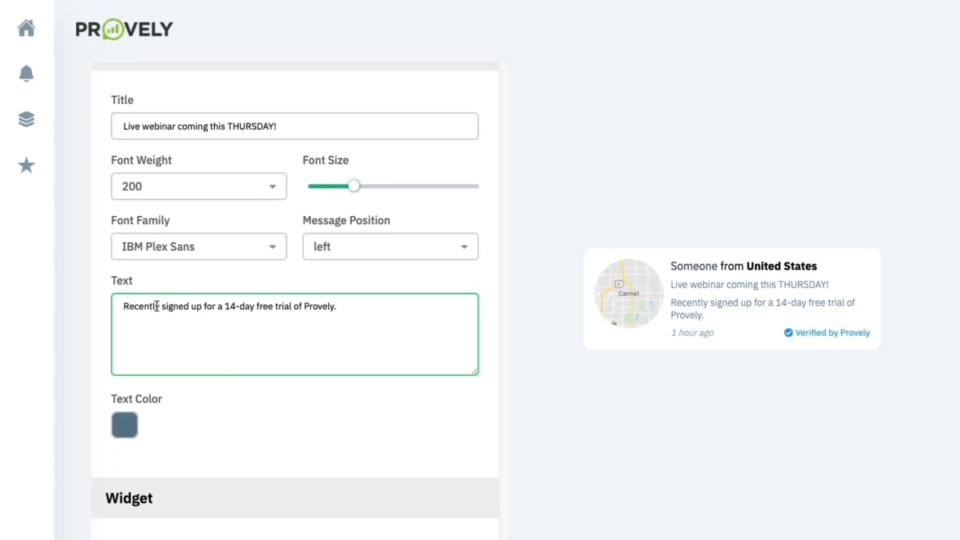
click(338, 309)
drag(338, 308, 205, 308)
text(for the cu)
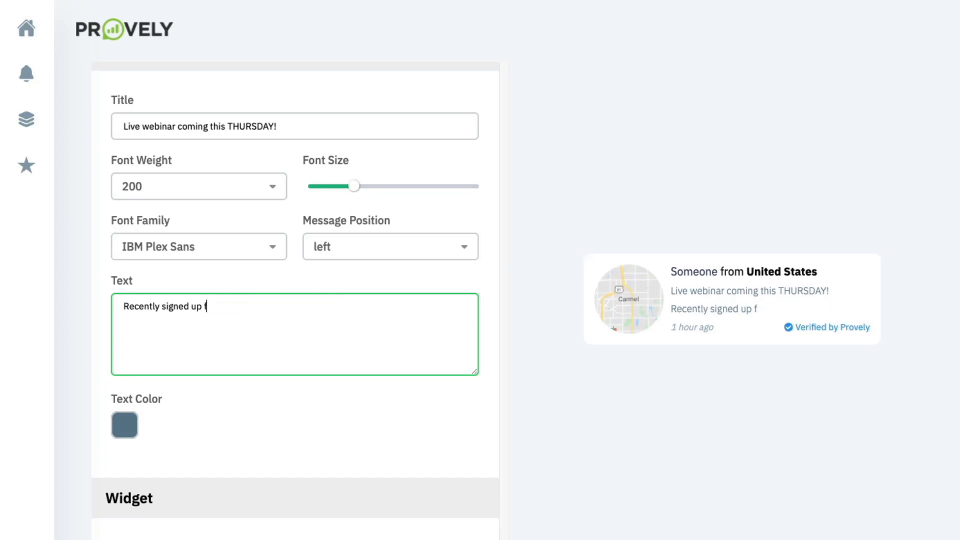
key(BackSpace)
key(BackSpace)
text(upcoming webinar.)
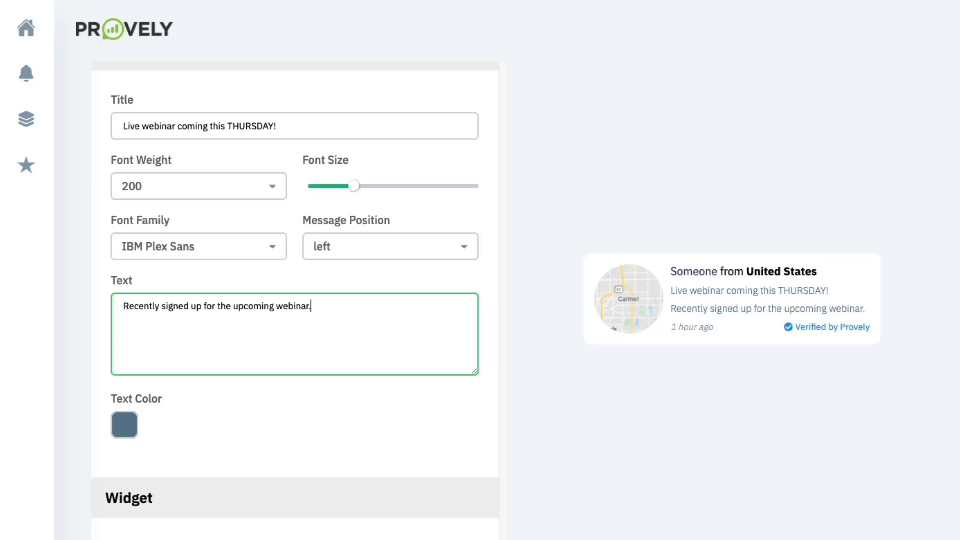
- Set the notification text color to purple 512DA7
scroll(181, 375, down, 2)
click(125, 328)
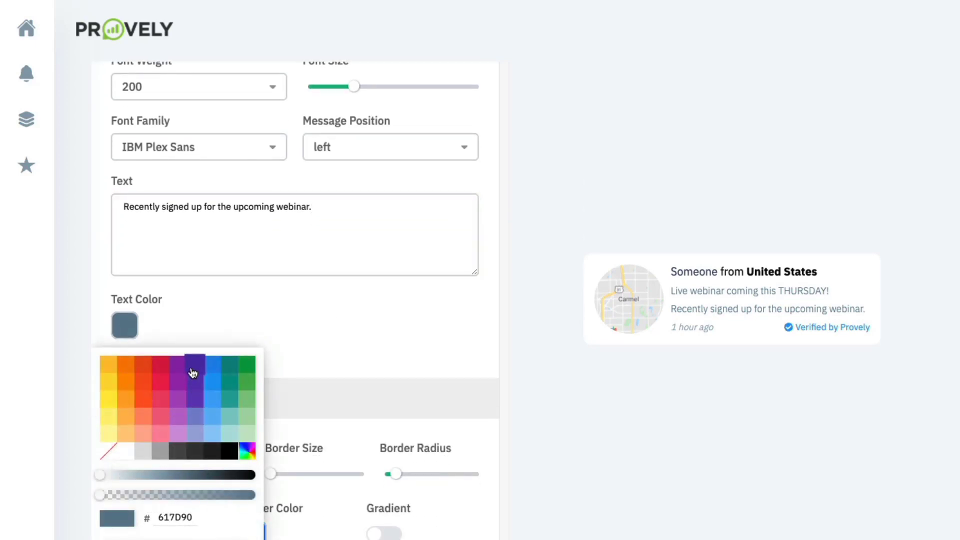
click(199, 372)
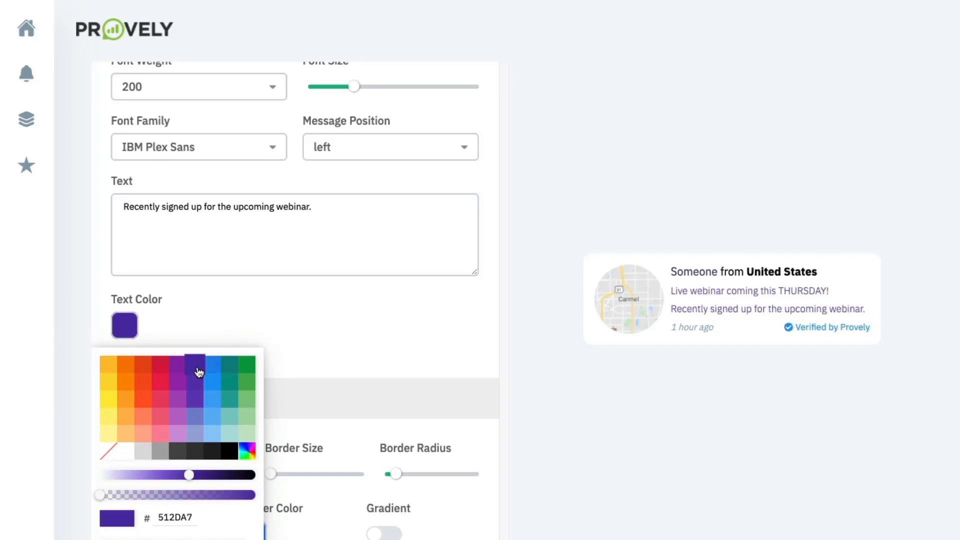
click(251, 310)
scroll(251, 313, down, 4)
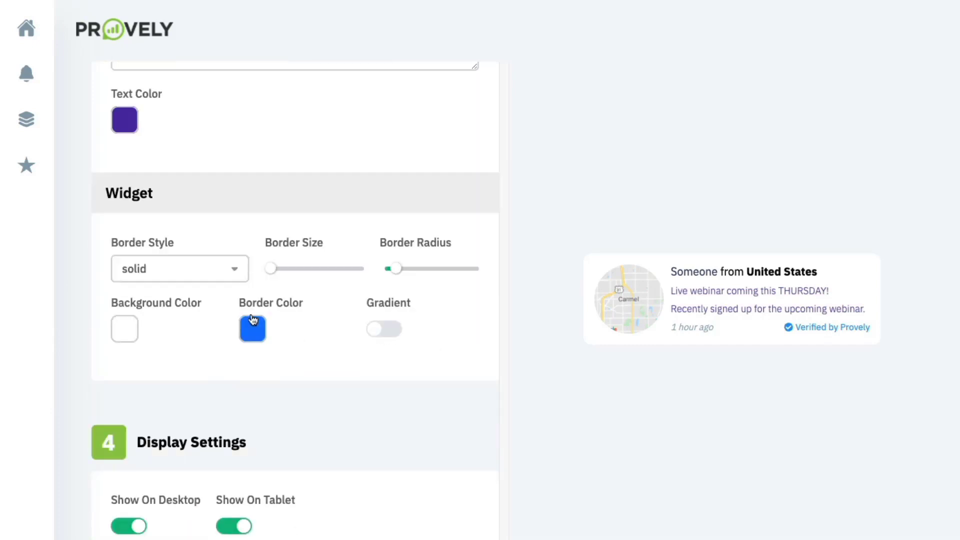
- Keep a solid border, set border size to 1, color orange EEA016, and radius 0
click(211, 279)
click(274, 273)
click(276, 271)
drag(272, 269, 286, 269)
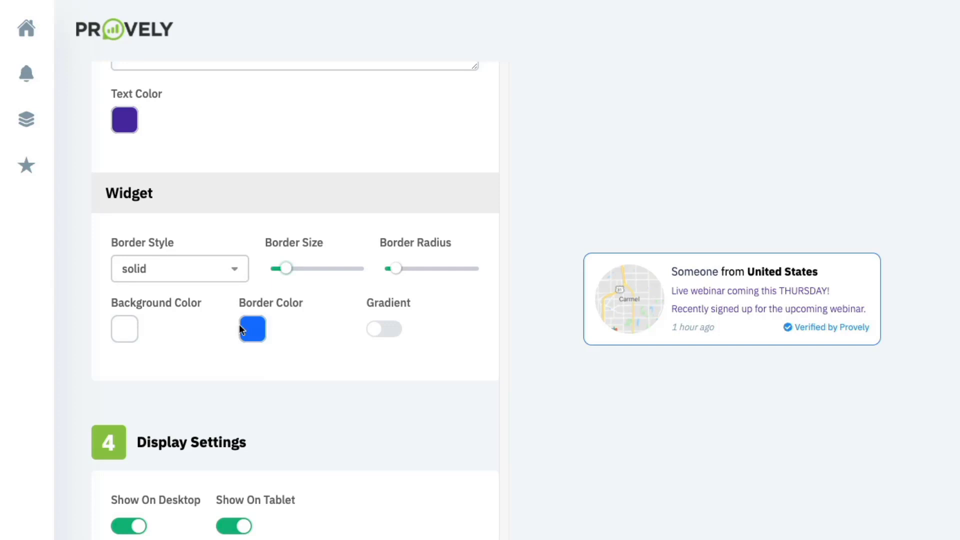
click(253, 329)
click(184, 368)
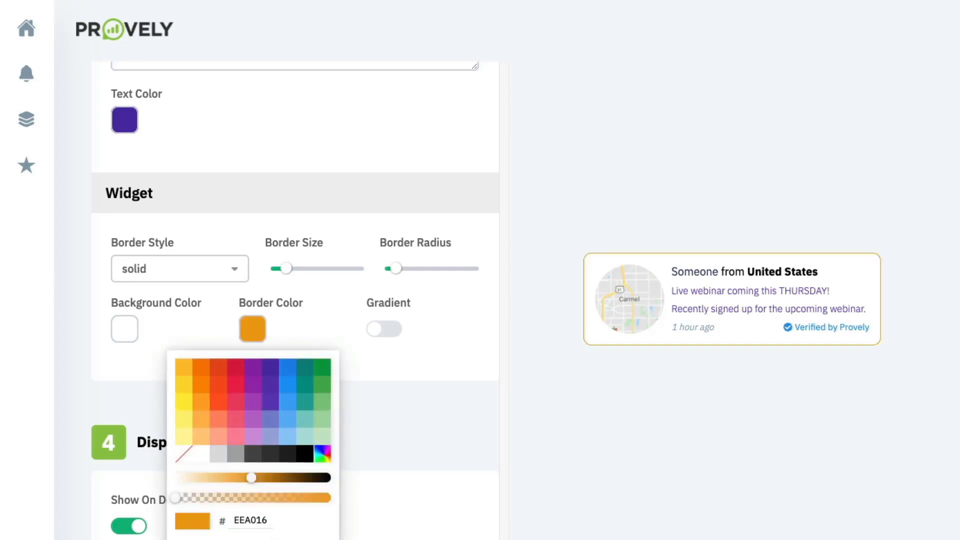
click(325, 310)
drag(401, 265, 390, 271)
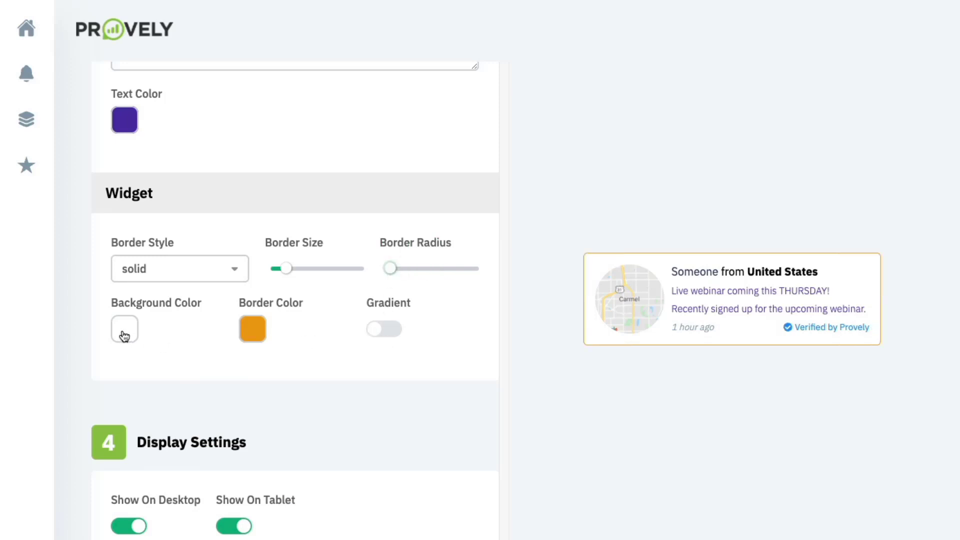
- Scroll down to Display Settings and keep the notification position at Bottom Left
scroll(175, 343, down, 1)
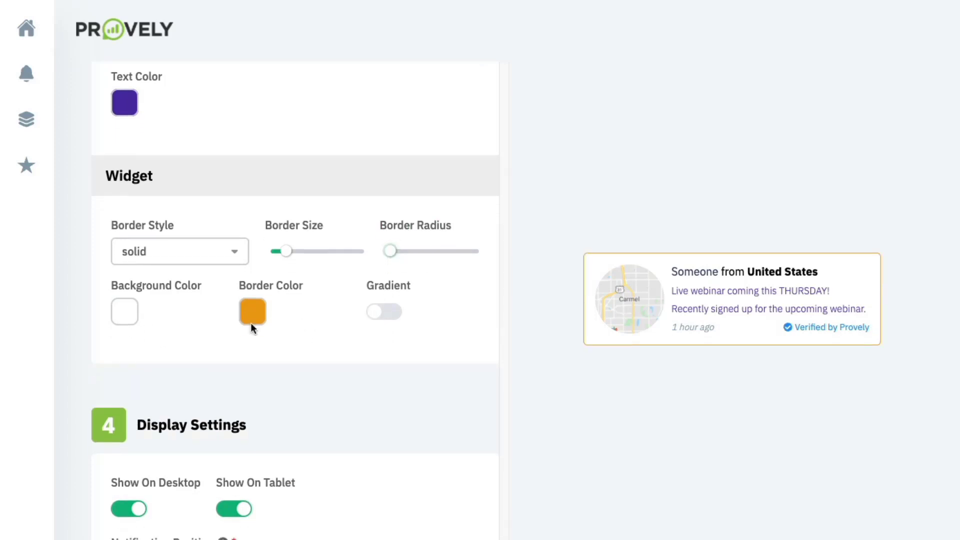
scroll(384, 299, down, 4)
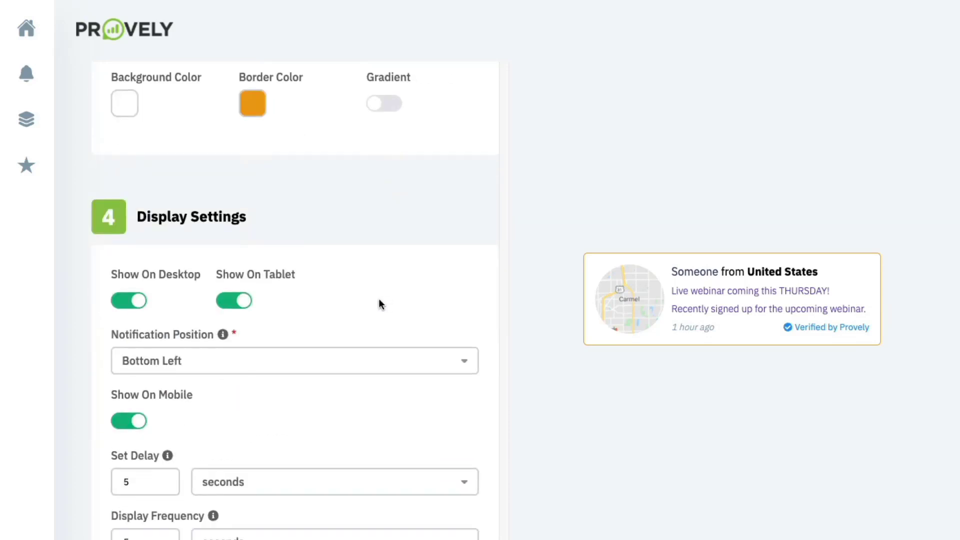
scroll(365, 306, down, 1)
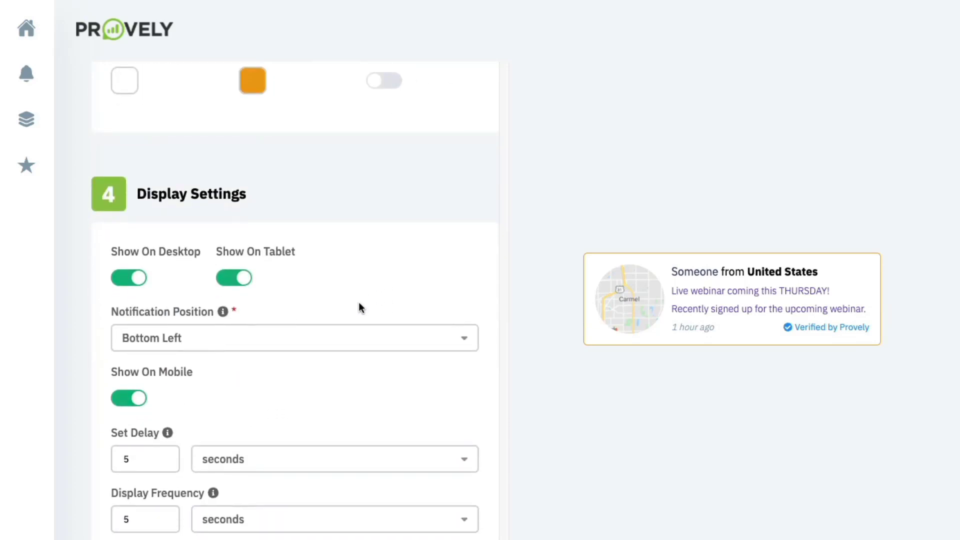
scroll(178, 281, down, 1)
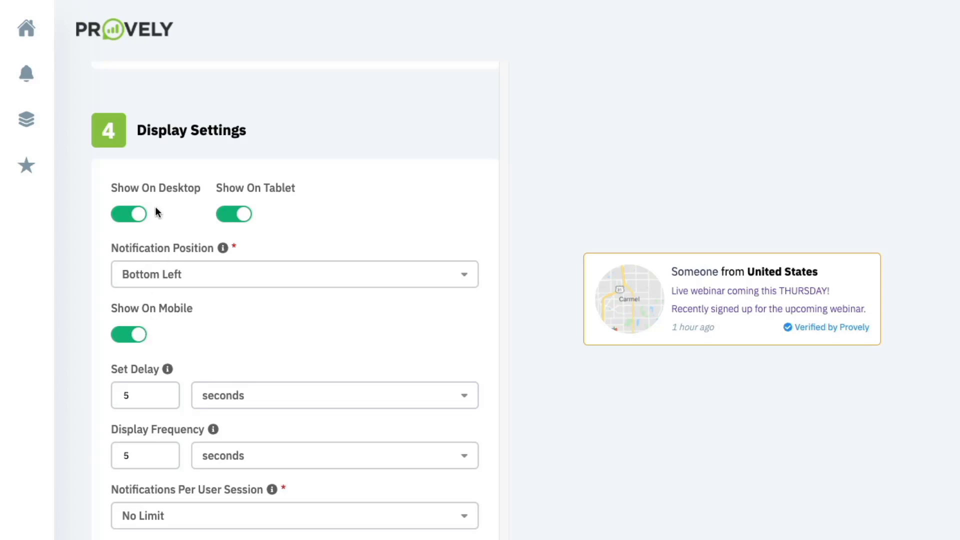
click(223, 276)
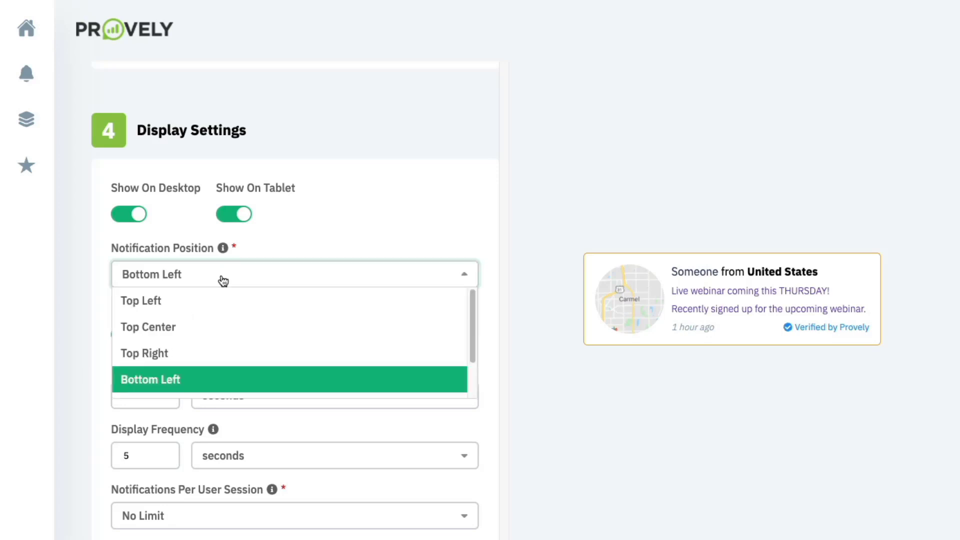
click(332, 230)
- Review the Set Delay and Display Frequency, leaving both at 5 seconds
scroll(311, 285, down, 4)
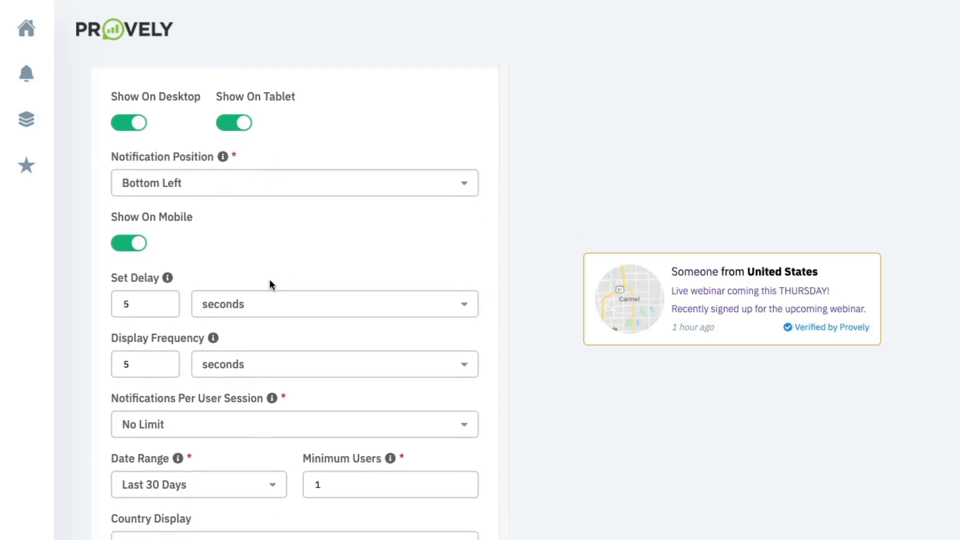
click(168, 224)
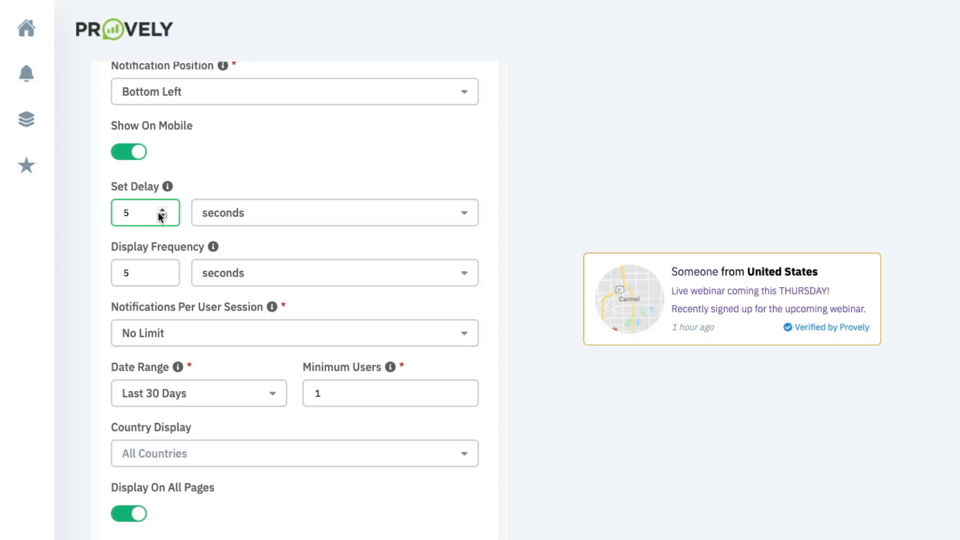
scroll(159, 217, down, 1)
scroll(159, 220, down, 2)
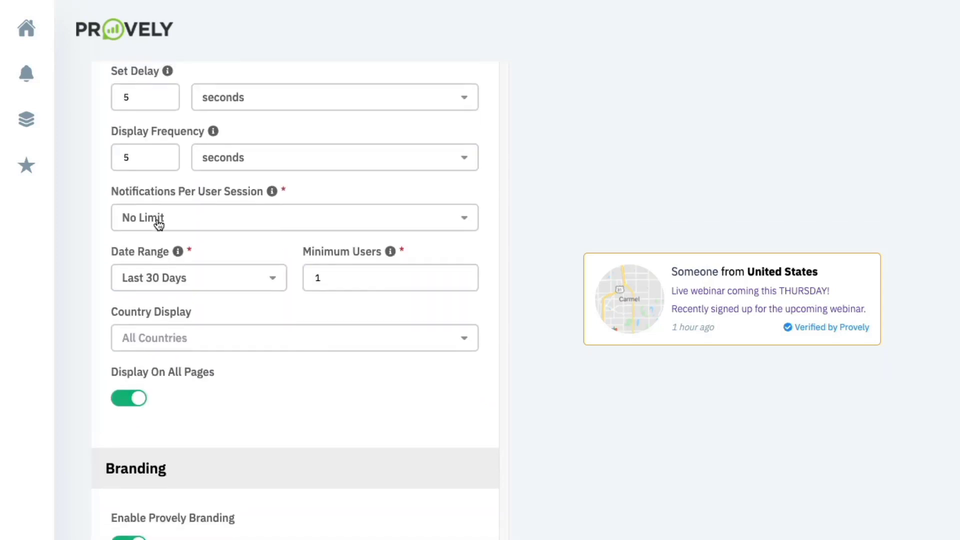
scroll(159, 223, up, 1)
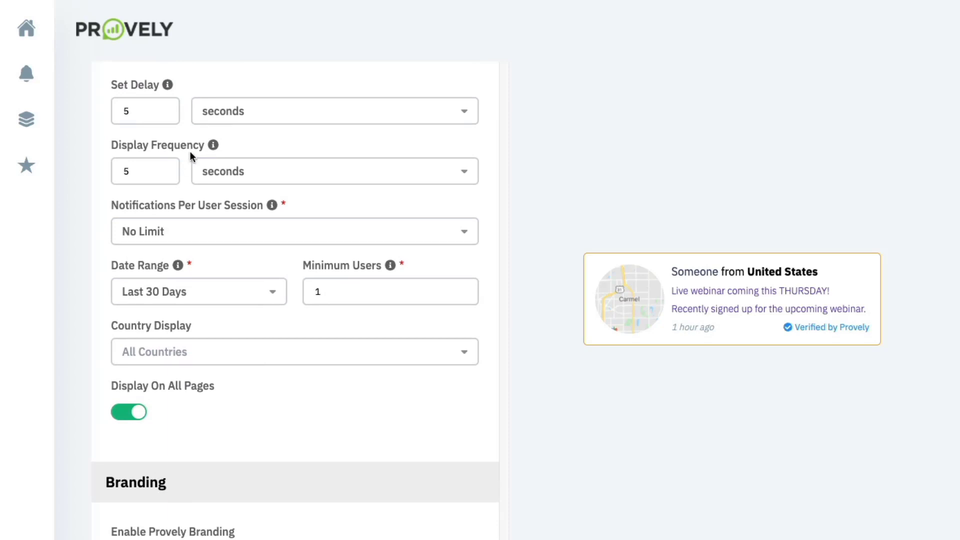
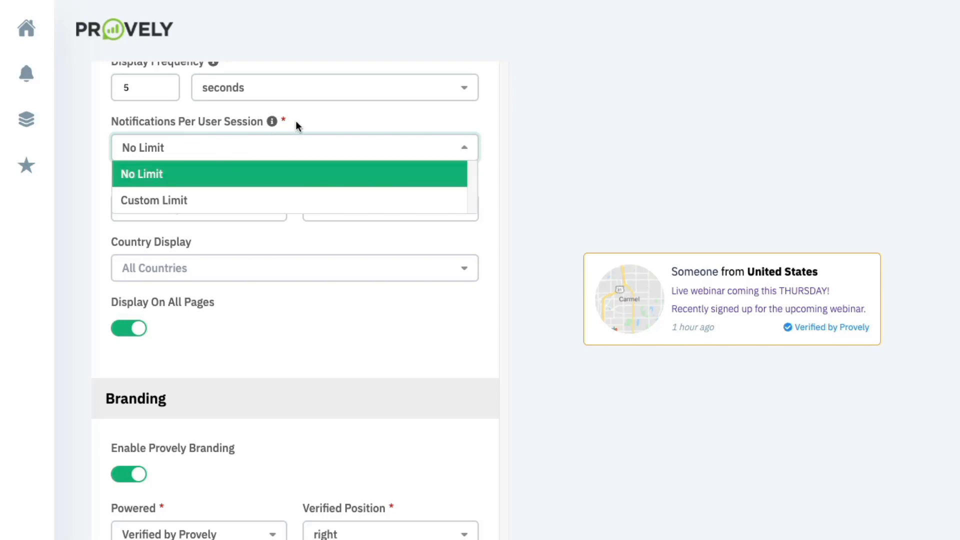
click(304, 124)
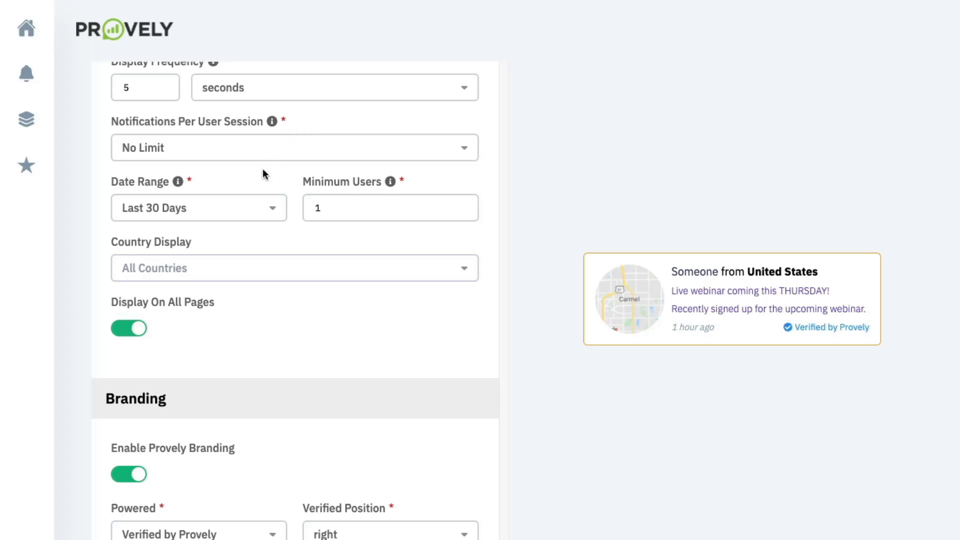
scroll(239, 207, down, 1)
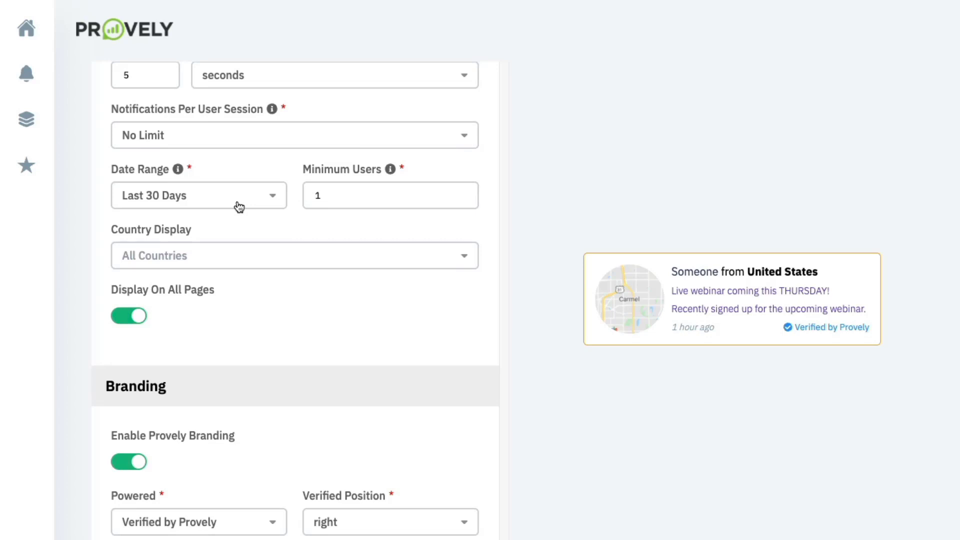
click(239, 206)
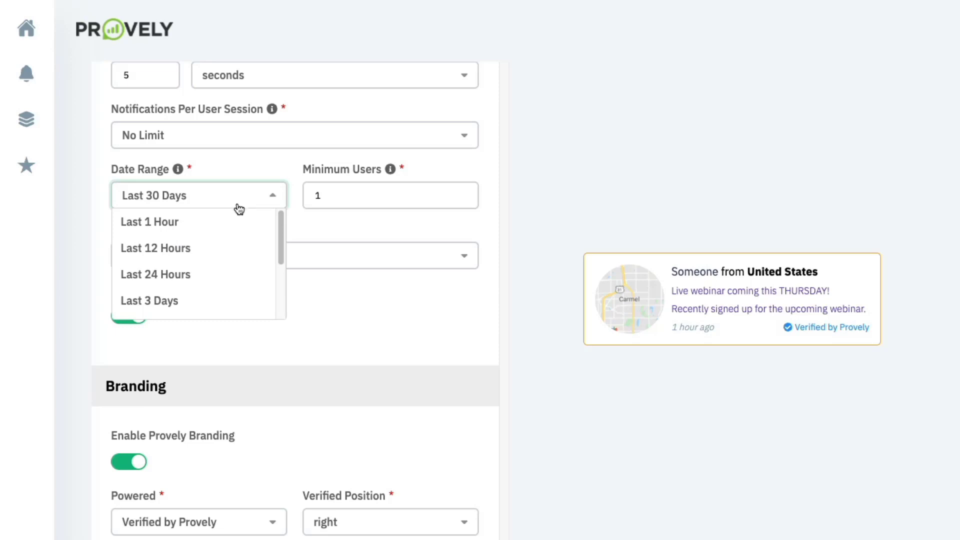
click(256, 165)
click(327, 193)
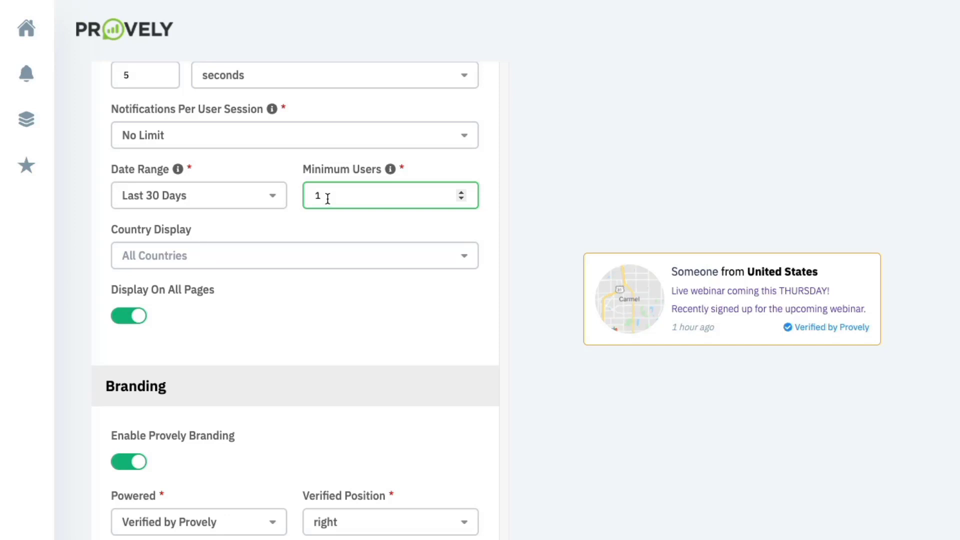
scroll(270, 231, down, 1)
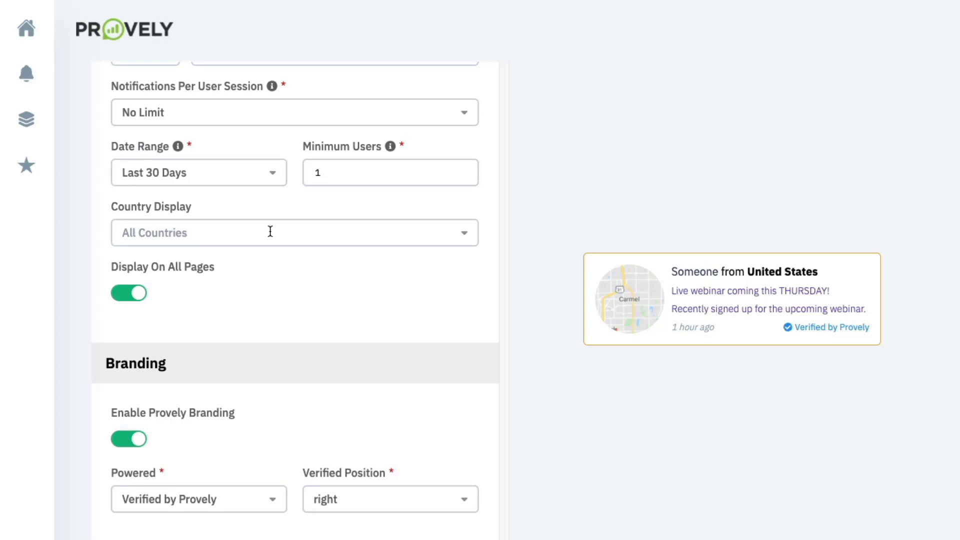
scroll(230, 263, down, 1)
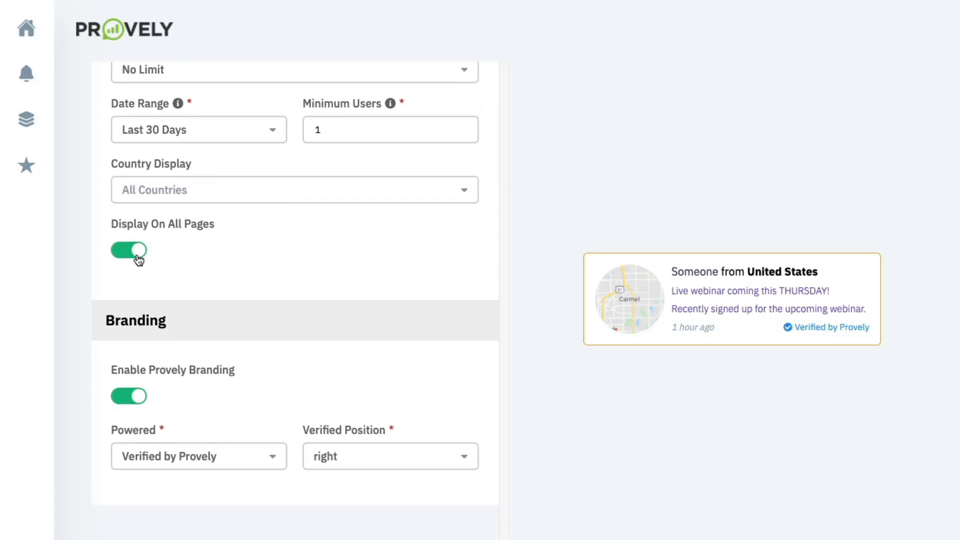
scroll(138, 258, down, 4)
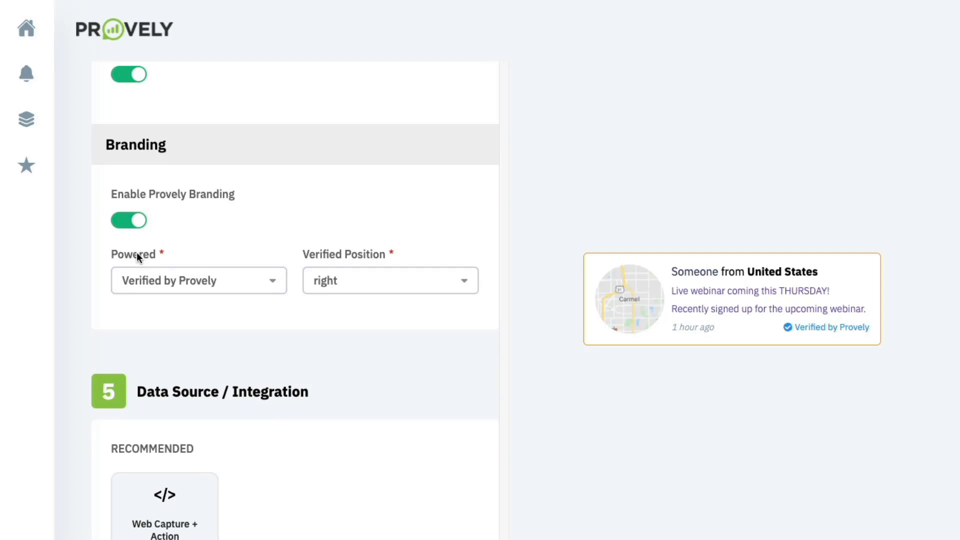
click(178, 291)
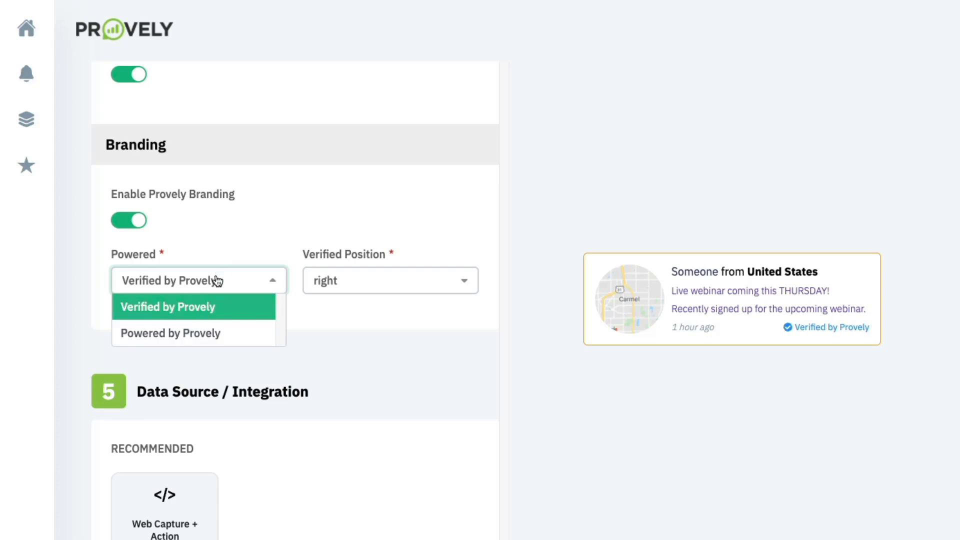
click(224, 242)
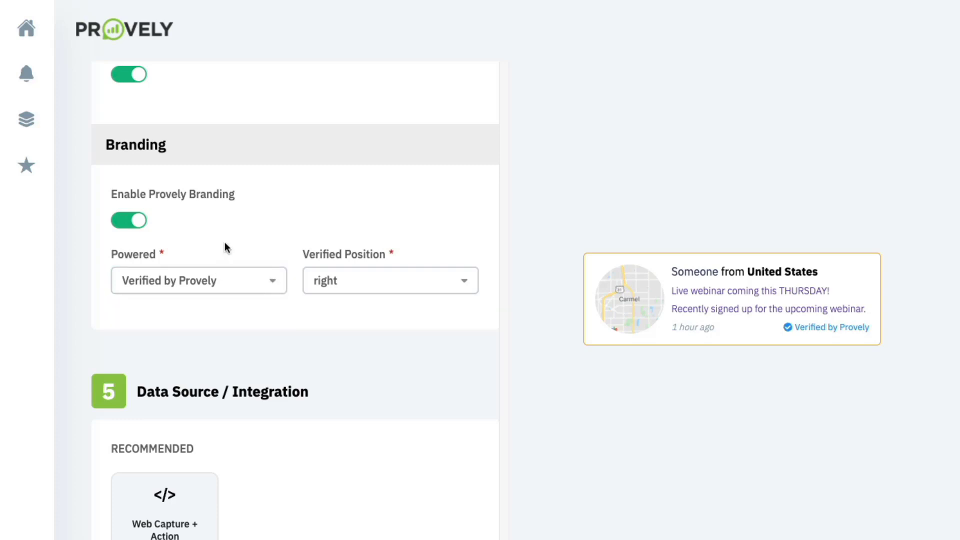
scroll(224, 242, down, 4)
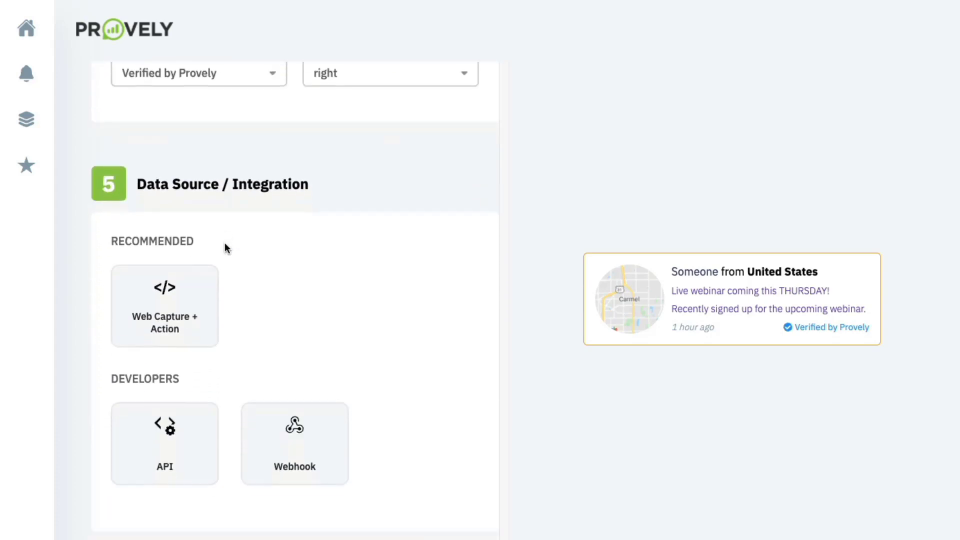
- Pick Web Capture + Action, then compare the API and Webhook data source options without choosing one
click(207, 277)
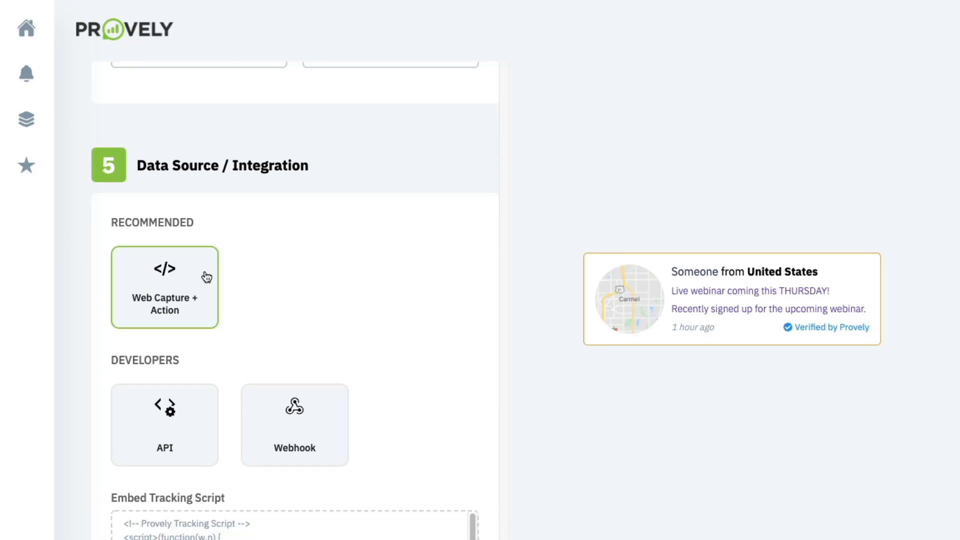
scroll(205, 275, down, 3)
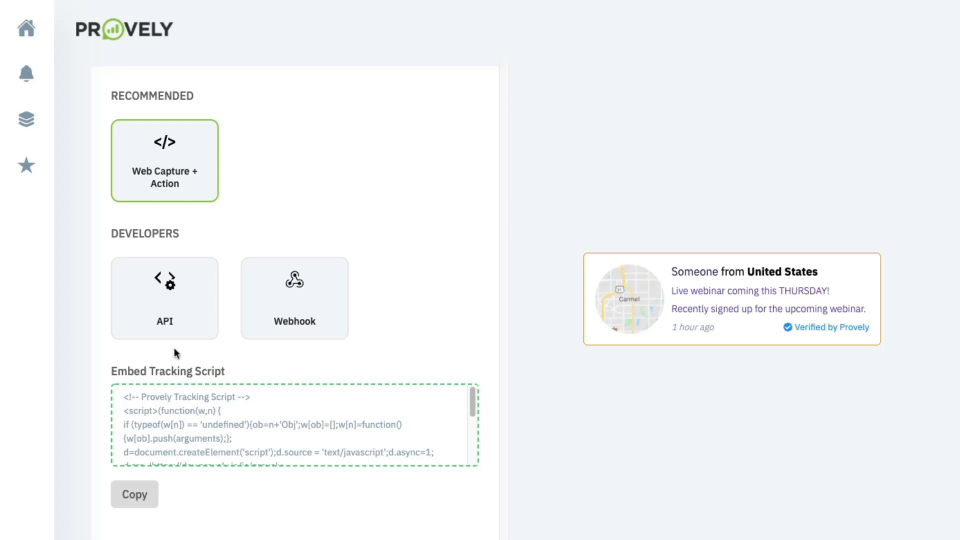
click(165, 321)
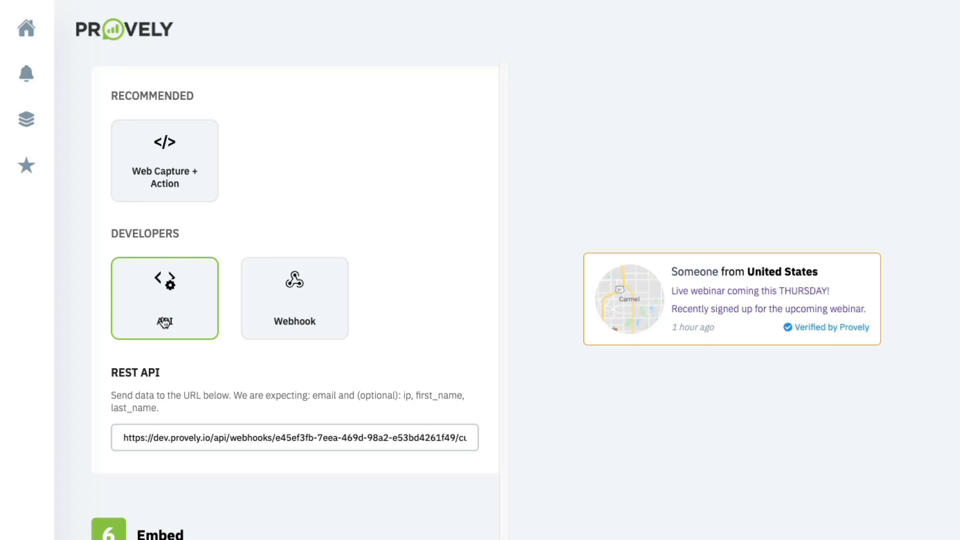
click(299, 299)
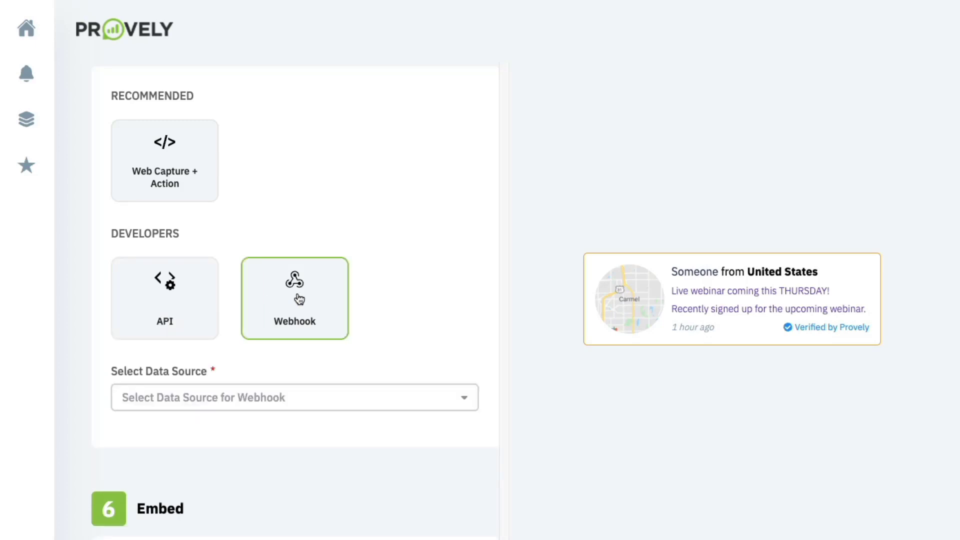
click(271, 400)
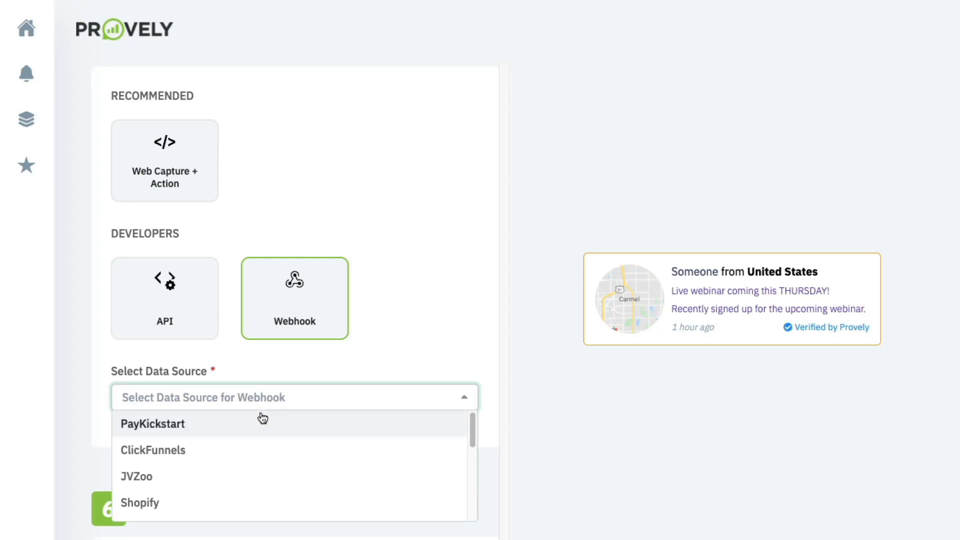
click(305, 350)
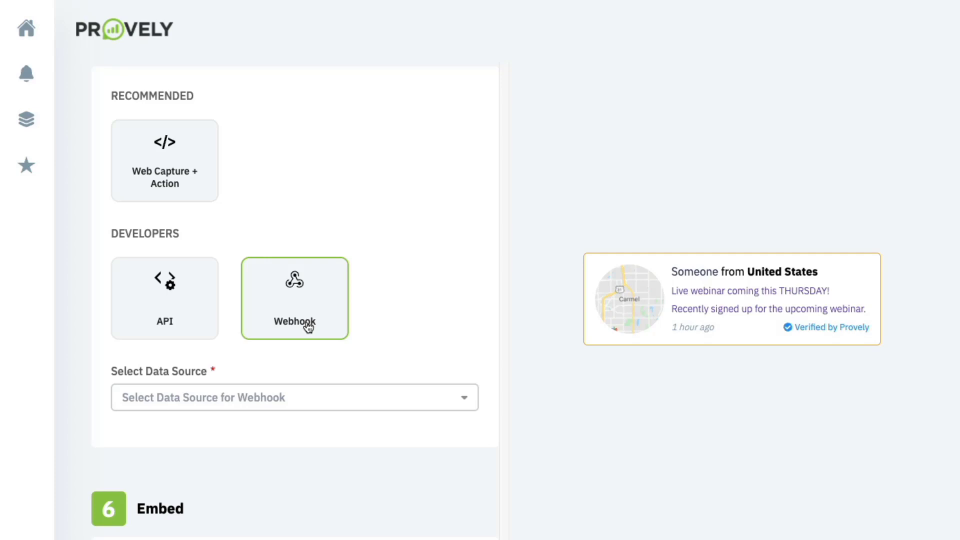
- Check whether the embed script is installed, then return to the Web Capture + Action source
scroll(308, 326, down, 5)
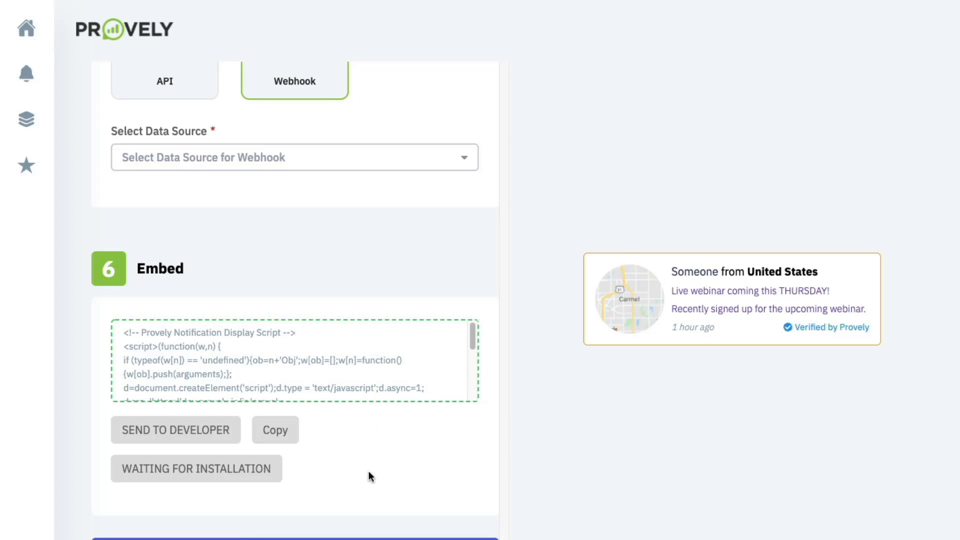
click(369, 538)
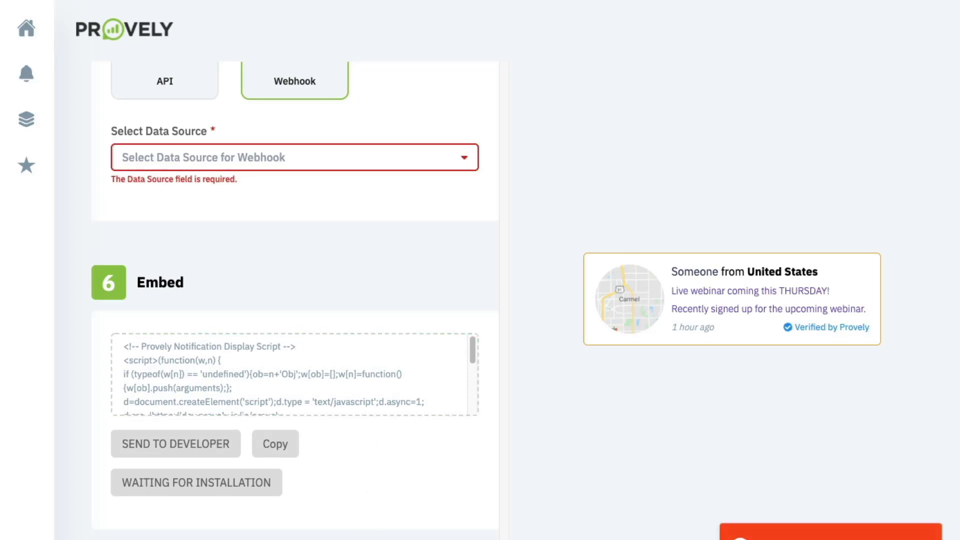
scroll(214, 150, up, 2)
scroll(214, 149, up, 1)
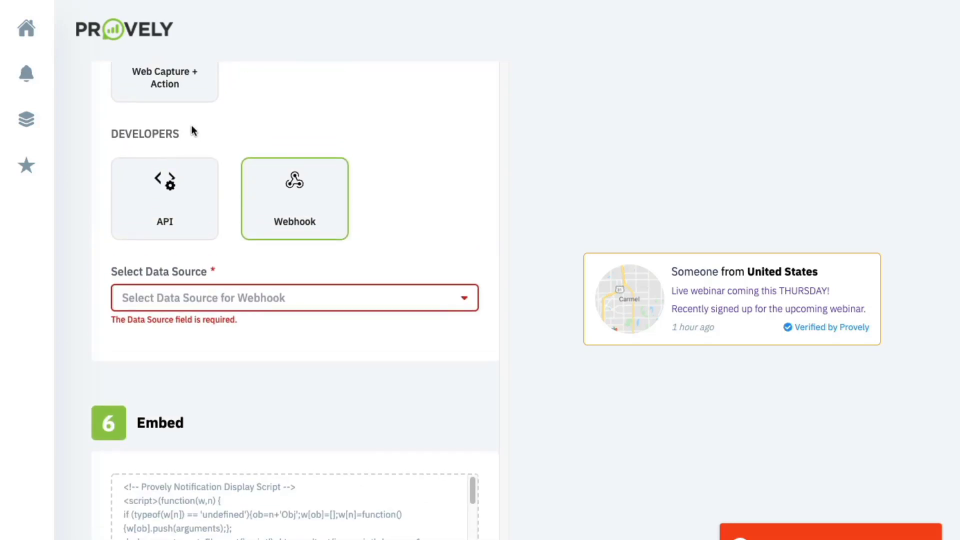
click(190, 99)
scroll(235, 340, down, 4)
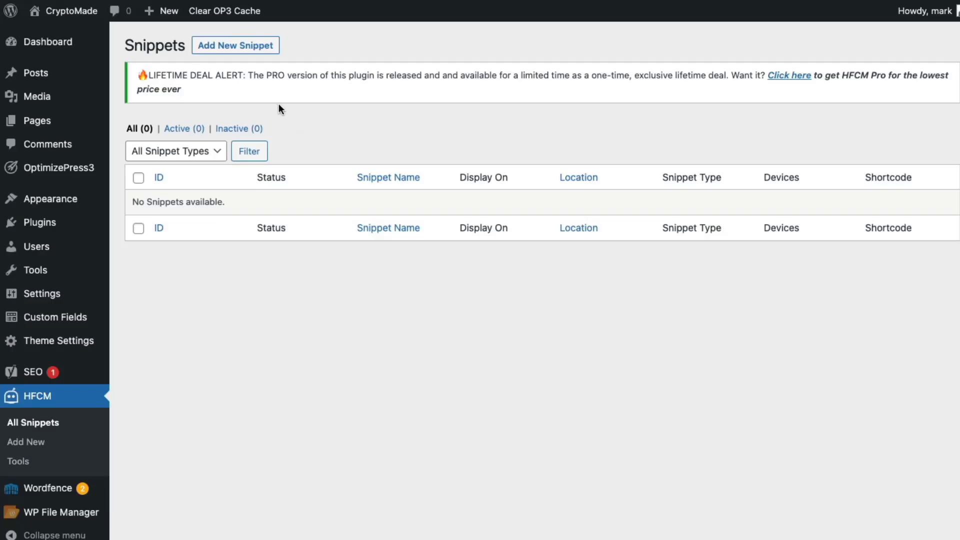
- Add a new Javascript snippet named 'Webinar Reg Provely'
click(257, 45)
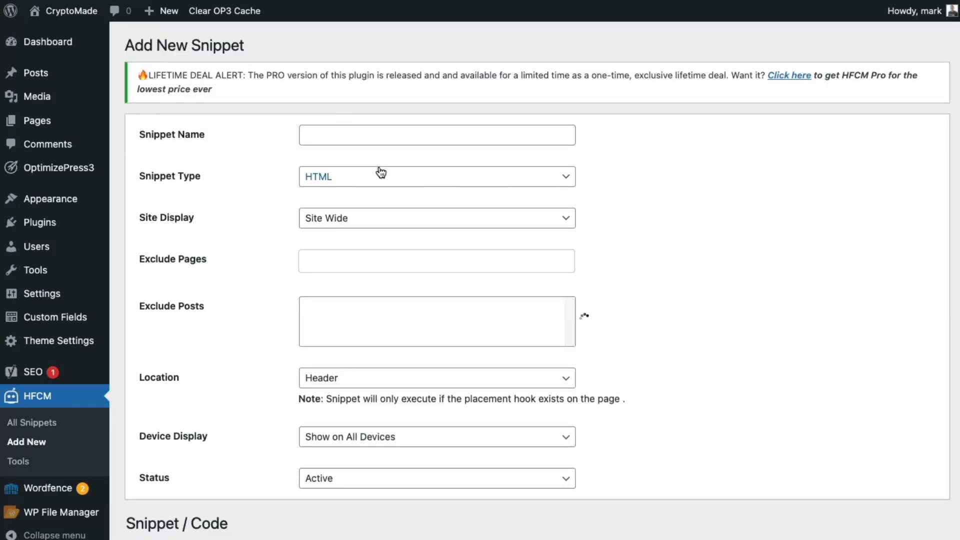
click(351, 136)
text(Webinar Reg)
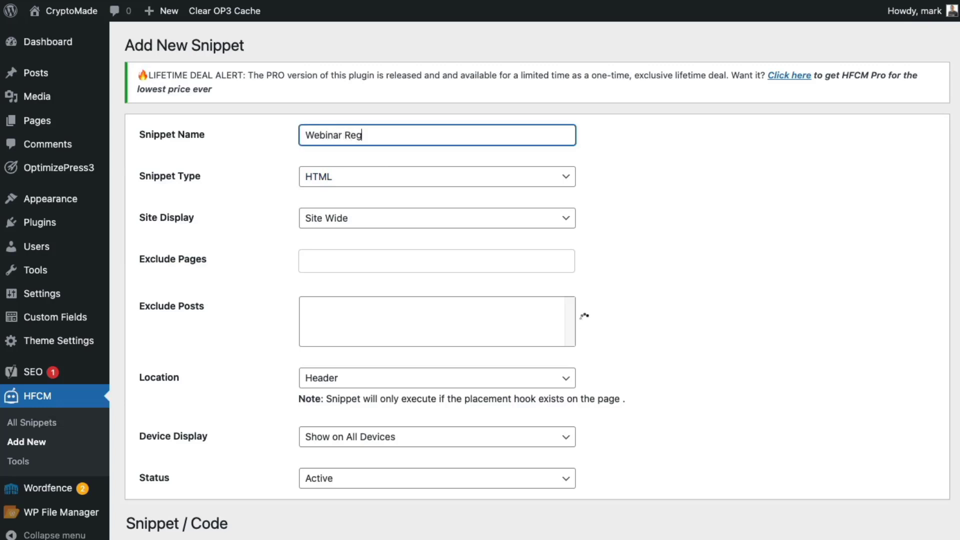
text( Provely)
click(407, 177)
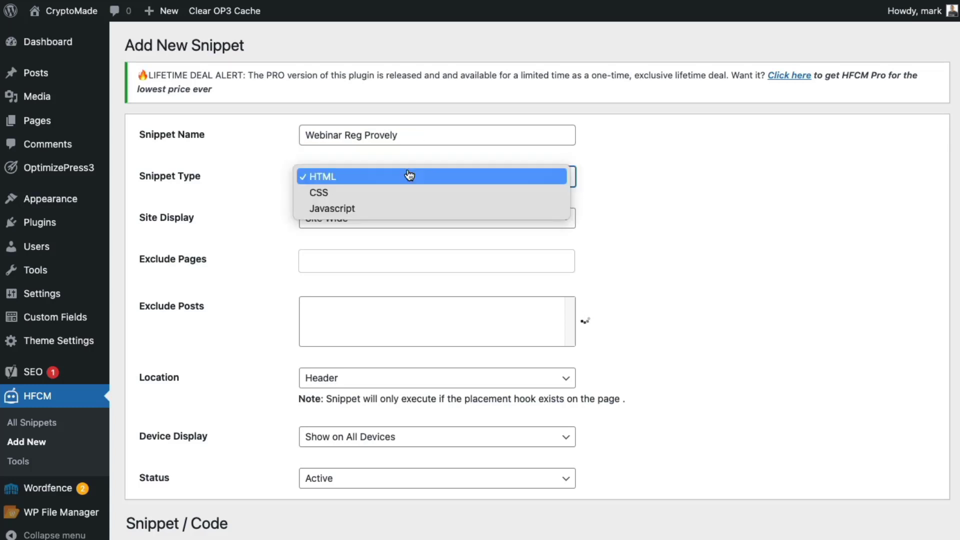
click(392, 208)
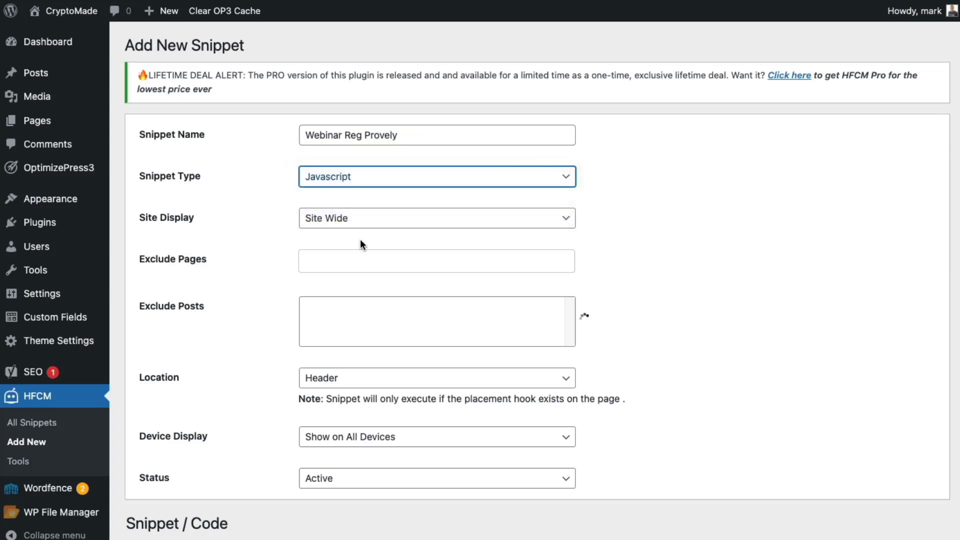
- Limit the snippet's Site Display to Specific Pages with only the Home page
click(349, 225)
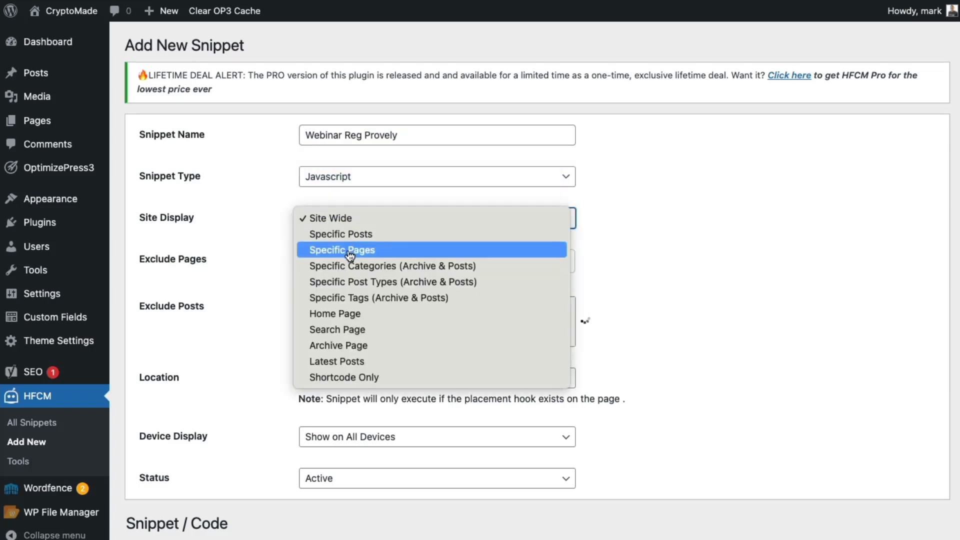
click(350, 251)
click(349, 259)
click(355, 289)
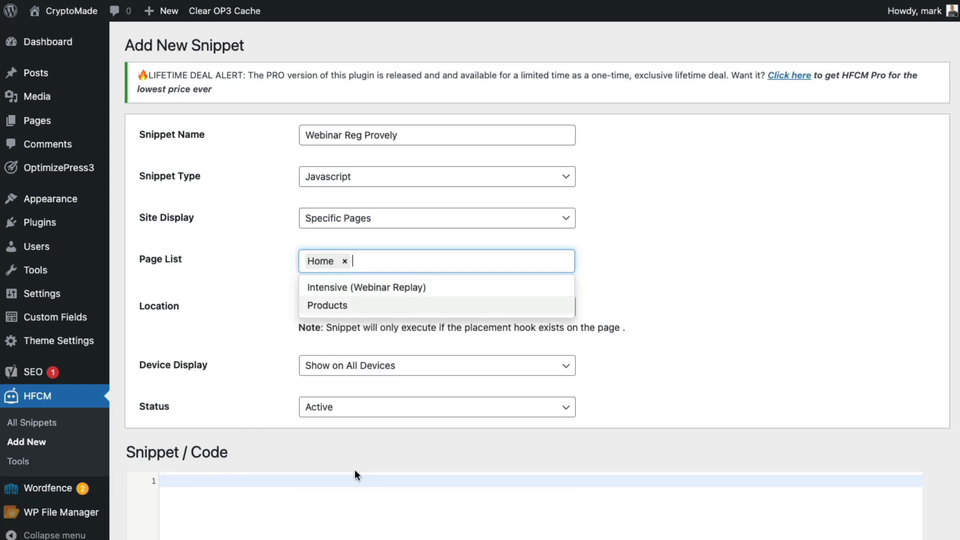
- Paste the Provely tracking script into the snippet code and copy the notification display script
click(354, 523)
text(<!-- Provely Tracking Script --> <script>(function(w,n) { if (typeof(w[n]) == 'undefined'){ob=n+'Obj';w[ob]=[];w[n]=function(){w[ob].push(arguments);}; d=document.createElement('script');d.source = 'text/javascript';d.async=1; d.src='https://dev.provely.io/js/provely-widget.js';x=document.getElementsByTagName('script')[0];x.parentNode.insertBefore(d,x);} })(window, 'provelys', ''); provelys('config', 'baseUrl', 'https://dev.provely.io'); provelys('track', 'uuid', 'e45ef3fb-7eea-469d-98a2-e53bd4261f49'); </script> <!-- Provely Tracking Script -->)
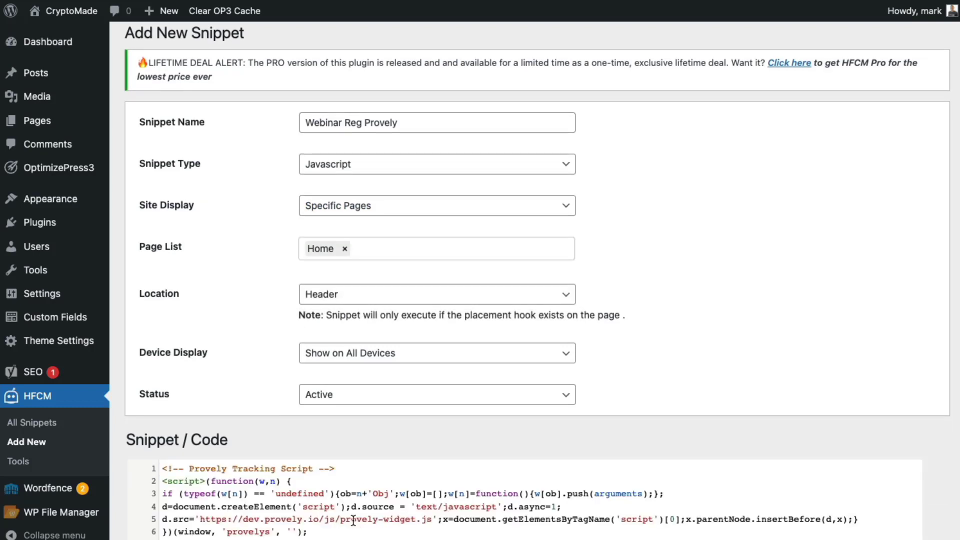
scroll(354, 524, down, 3)
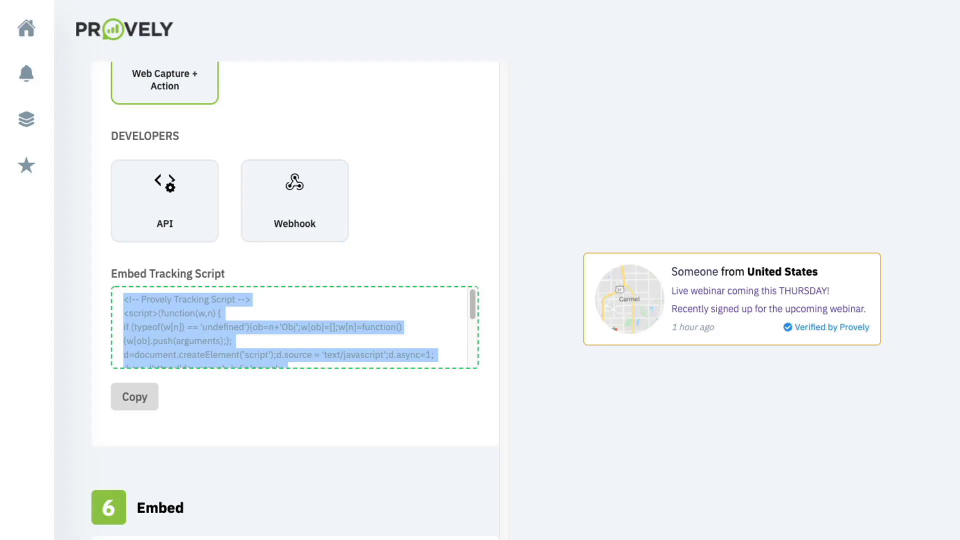
scroll(349, 210, down, 4)
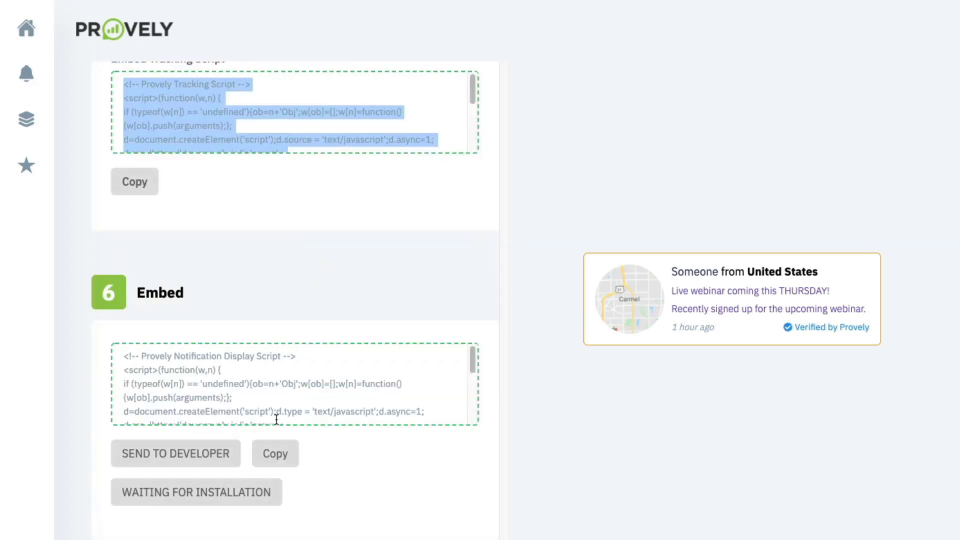
click(286, 450)
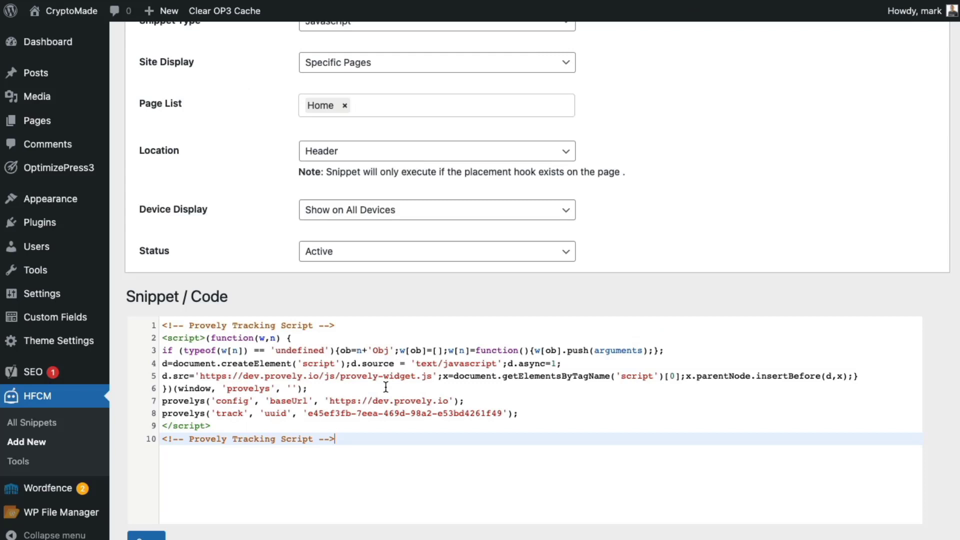
- Paste the notification display script after the tracking script and set the Location to After Content
key(Return)
text(<!-- Provely Notification Display Script --> <script>(function(w,n) { if (typeof(w[n]) == 'undefined'){ob=n+'Obj';w[ob]=[];w[n]=function(){w[ob].push(arguments);}; d=document.createElement('script');d.type = 'text/javascript';d.async=1; d.src='https://dev.provely.io/js/provely-widget.js';x=document.getElementsByTagName('script')[0];x.parentNode.insertBefore(d,x);} })(window, 'provelys', ''); provelys('config', 'baseUrl', 'https://dev.provely.io'); provelys('config', 'uuid', 'e45ef3fb-7eea-469d-98a2-e53bd4261f49'); provelys('config', 'showWidget', 1); </script> <!-- Provely Notification Display Script -->)
click(330, 152)
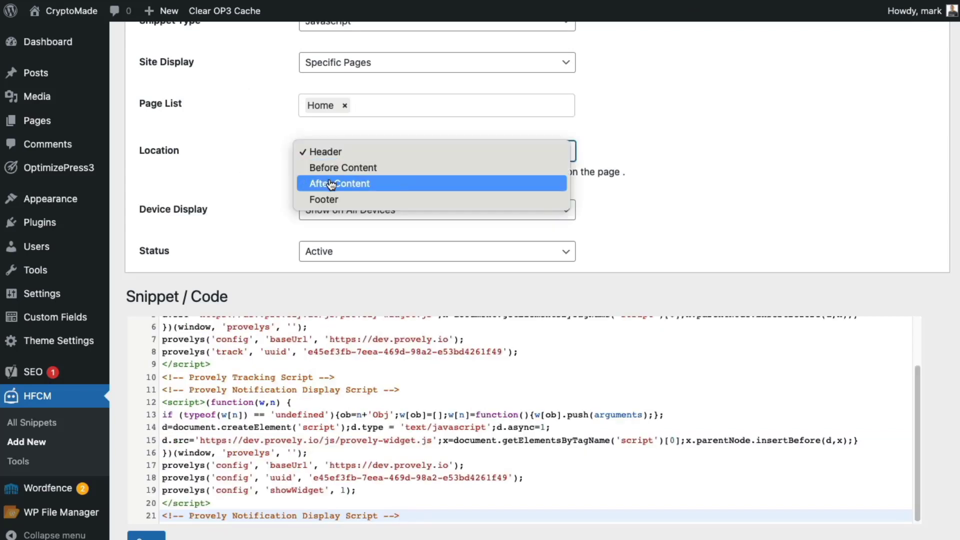
click(332, 166)
click(333, 153)
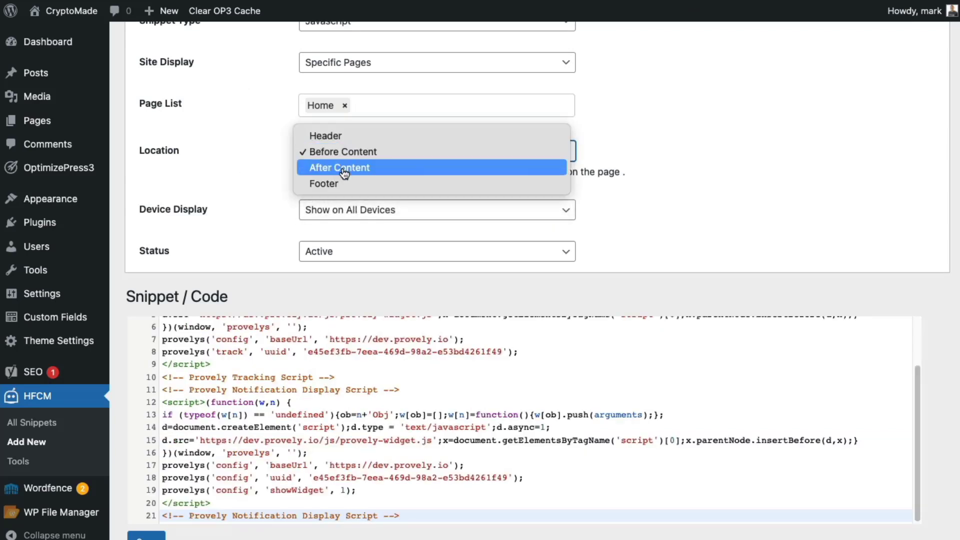
click(341, 163)
- Select the tracking script (lines 1–10) and the display script below it in the editor
scroll(248, 418, up, 3)
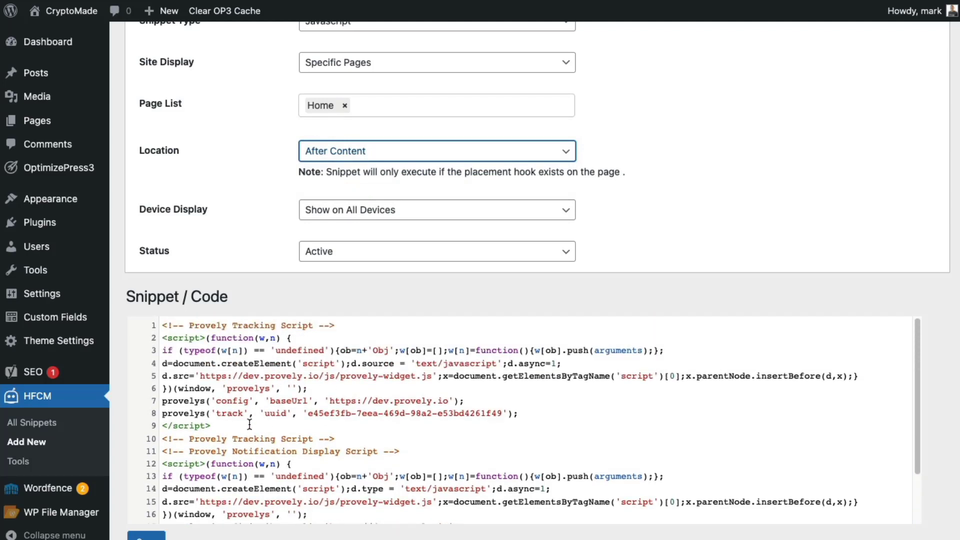
drag(163, 326, 414, 439)
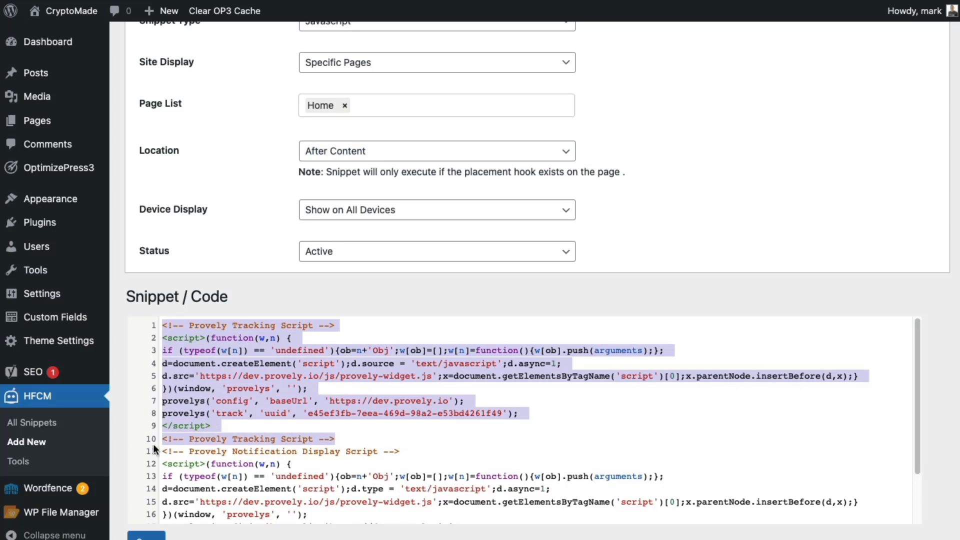
drag(160, 450, 414, 523)
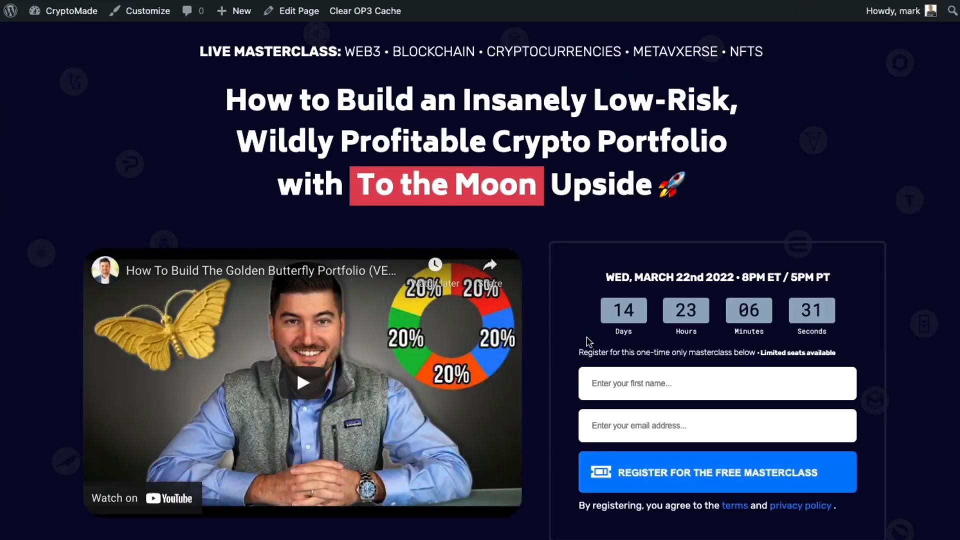
- Register on the masterclass page with a test first name and email address
click(621, 384)
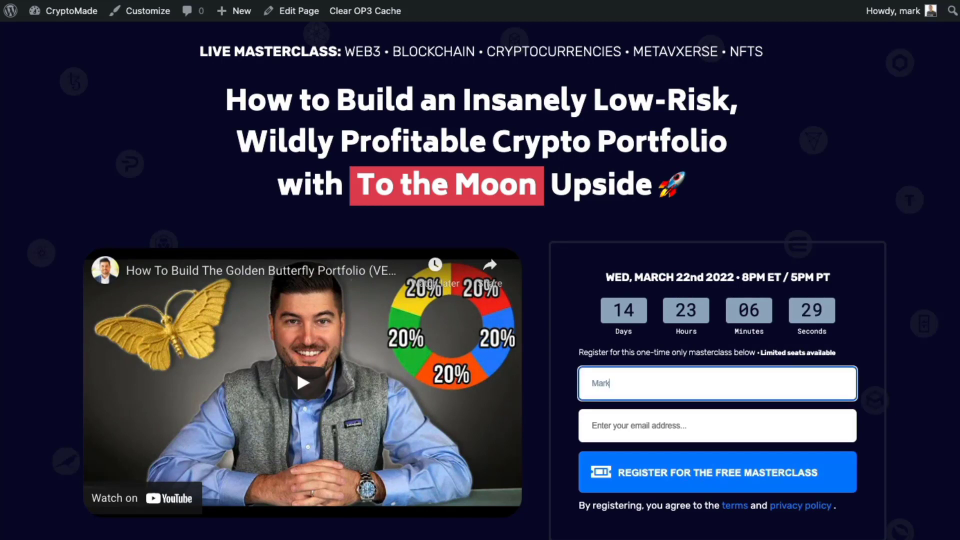
key(Tab)
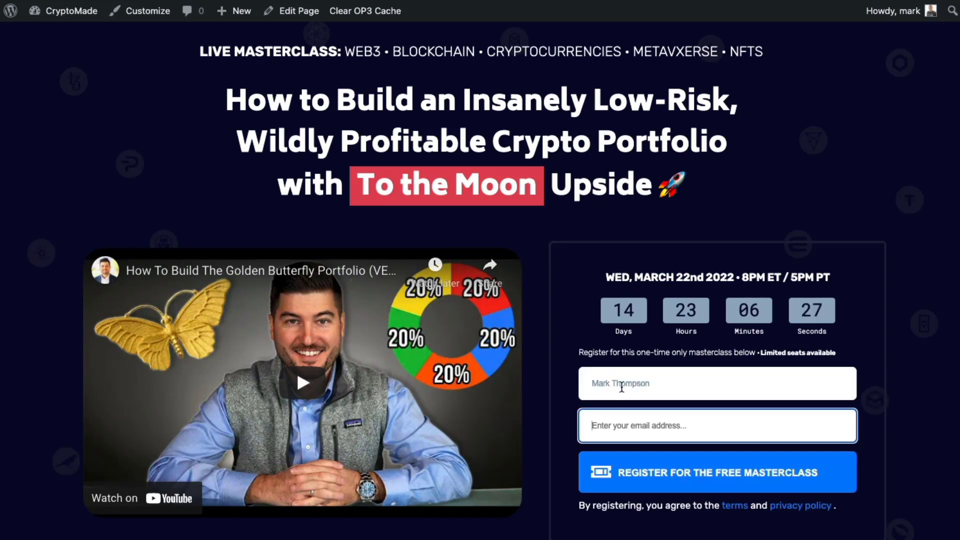
double_click(622, 388)
key(BackSpace)
click(634, 433)
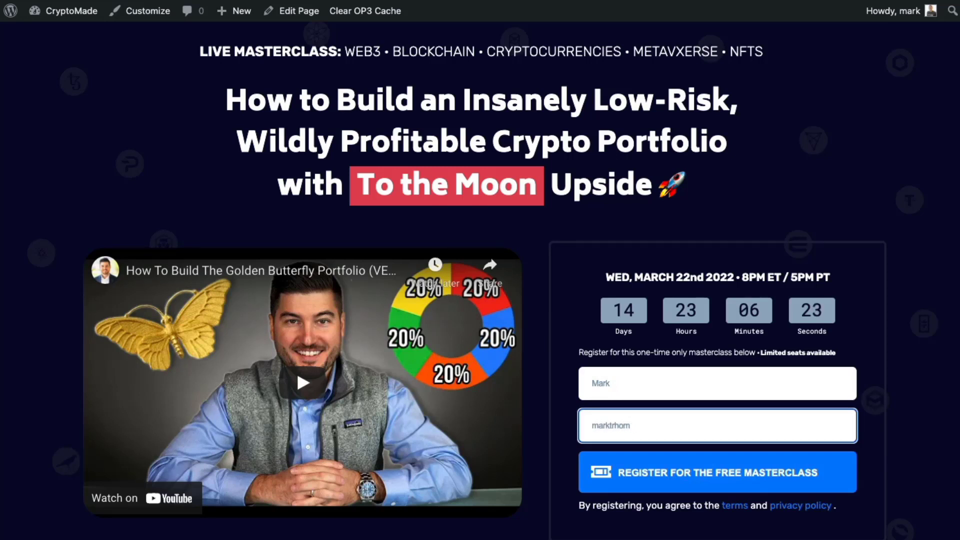
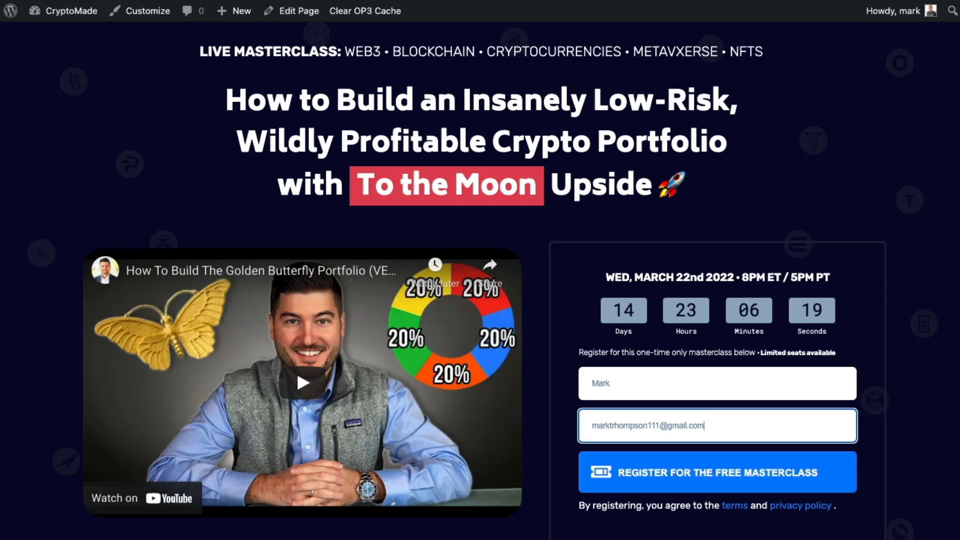
click(631, 459)
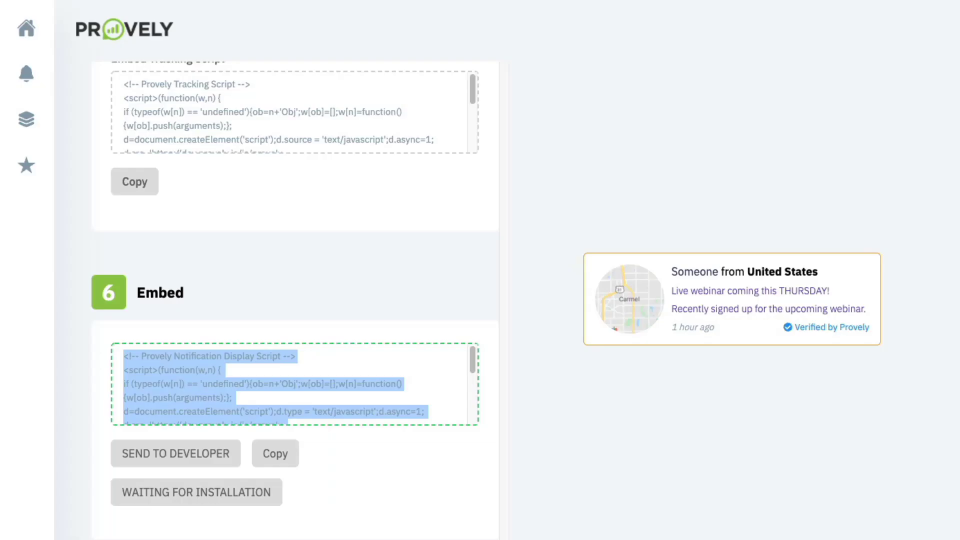
- Open the Activity Manager to see the test sign-up logged from Wake Forest, North Carolina
click(28, 74)
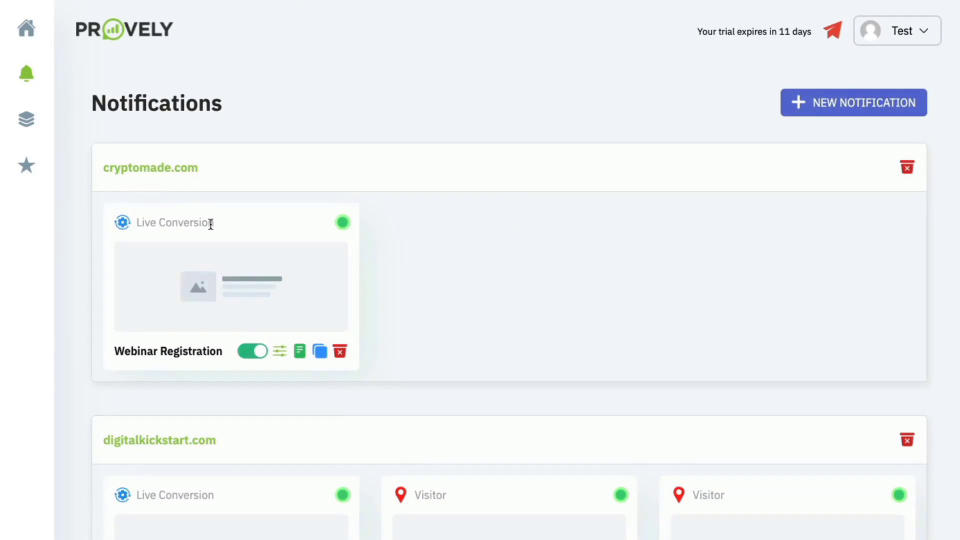
click(300, 351)
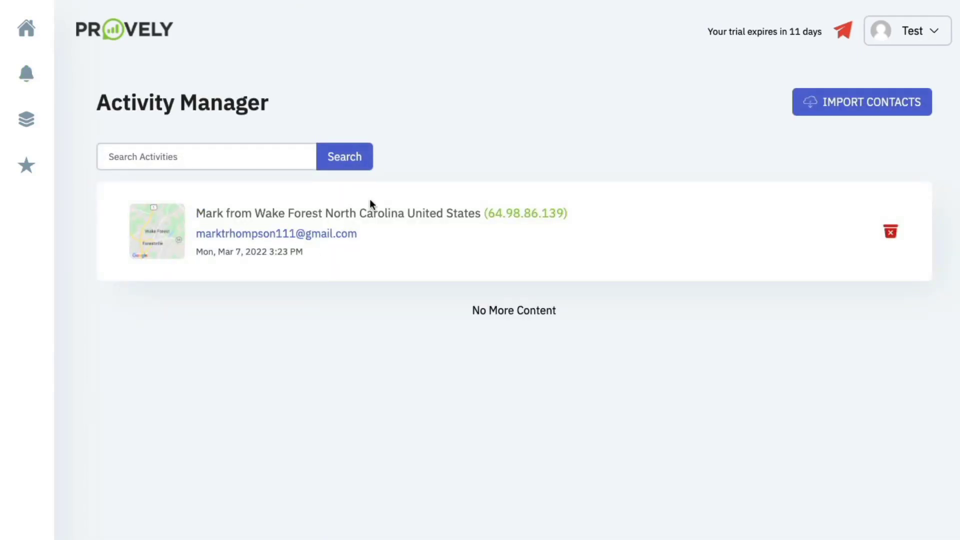
drag(270, 218, 389, 215)
click(389, 214)
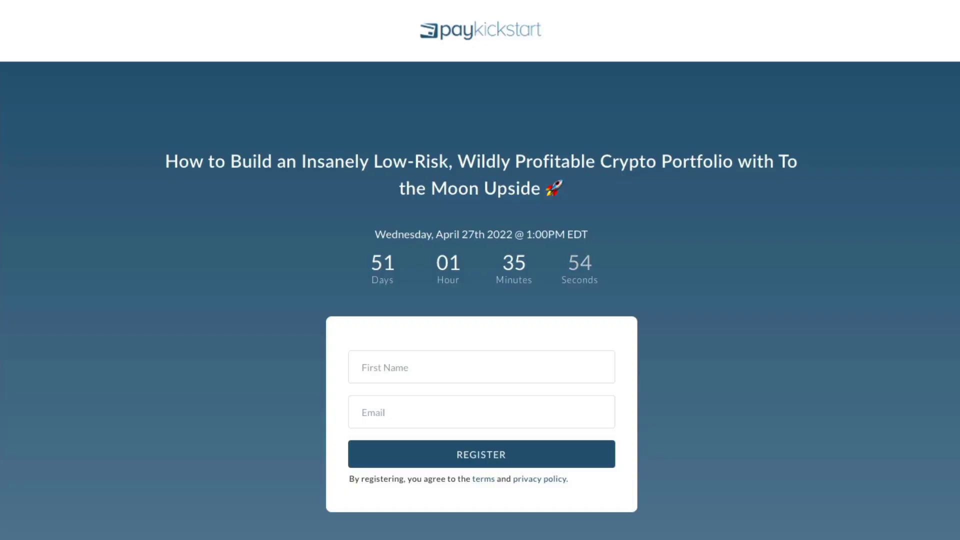
- Load the CryptoMade webinar page and scroll to watch the Provely sign-up notification appear
key(super+l)
text(crypto)
key(Escape)
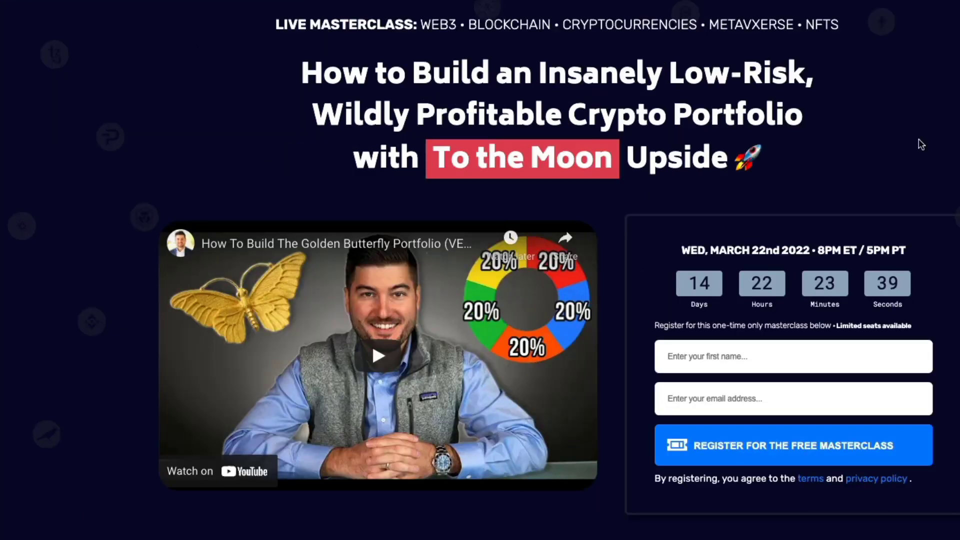
scroll(921, 144, down, 2)
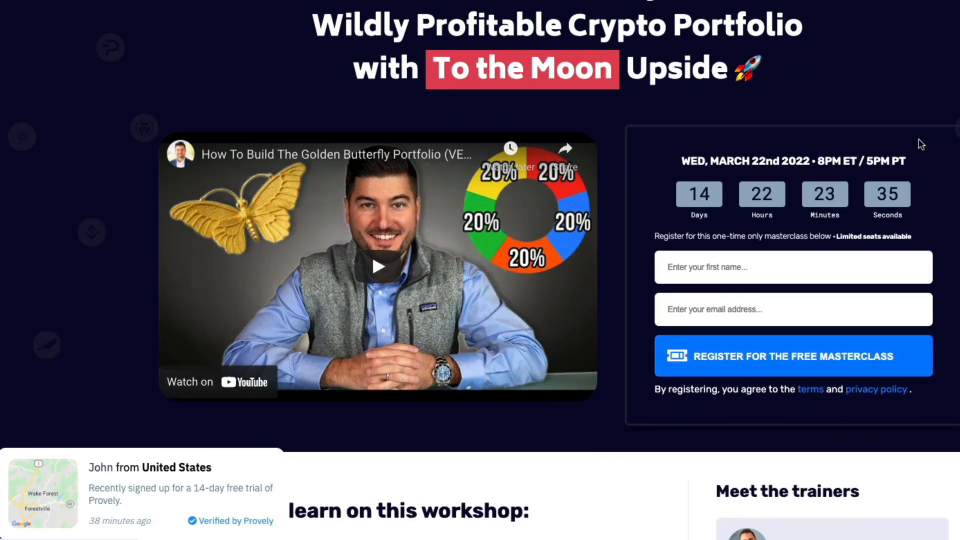
scroll(921, 144, up, 2)
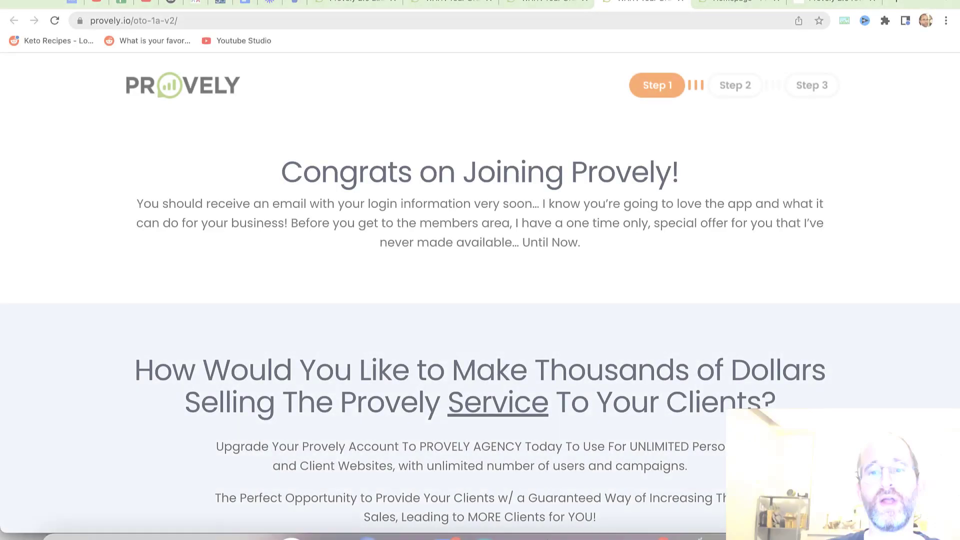
- Scroll through the oto-1a-v2 agency upgrade offer, then switch to the Step 2 HeatMapTracker offer
scroll(480, 297, down, 5)
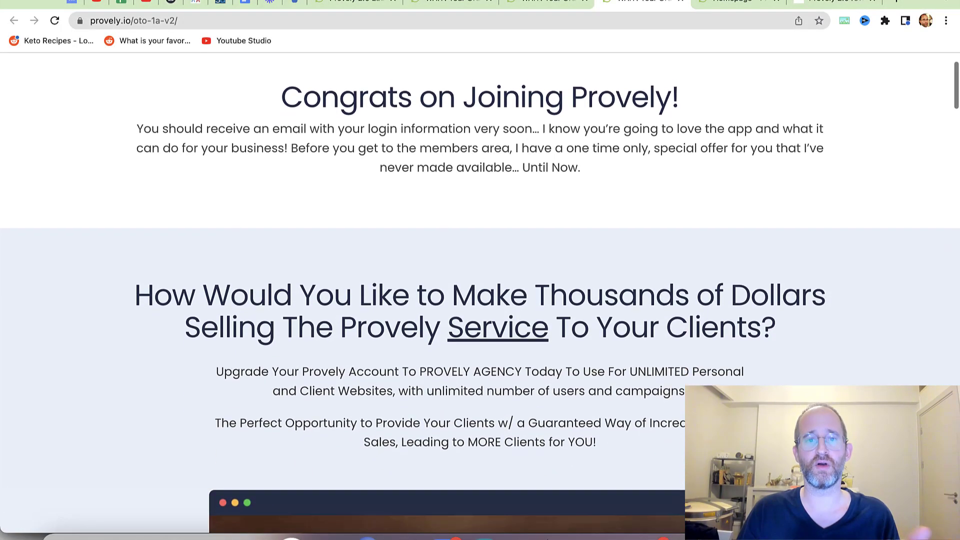
scroll(480, 297, down, 1)
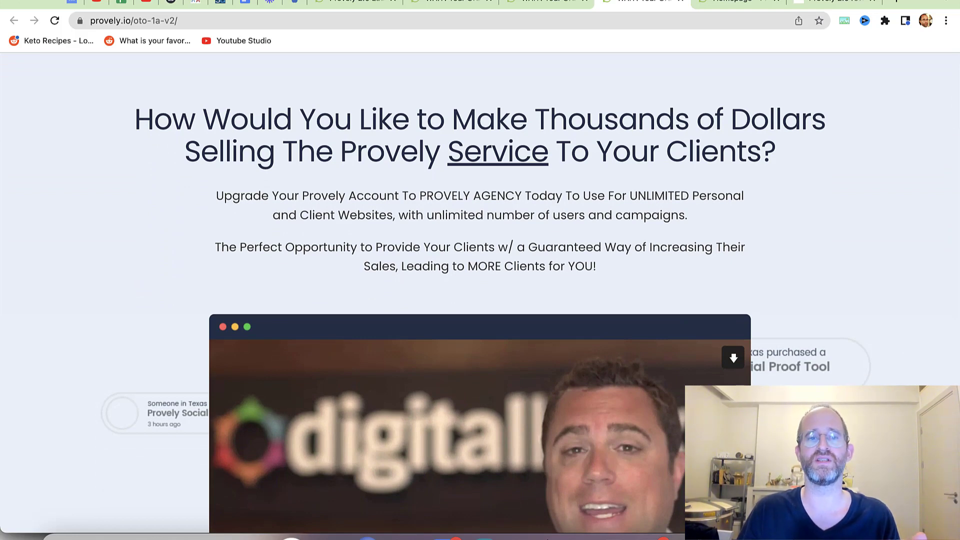
scroll(480, 297, down, 10)
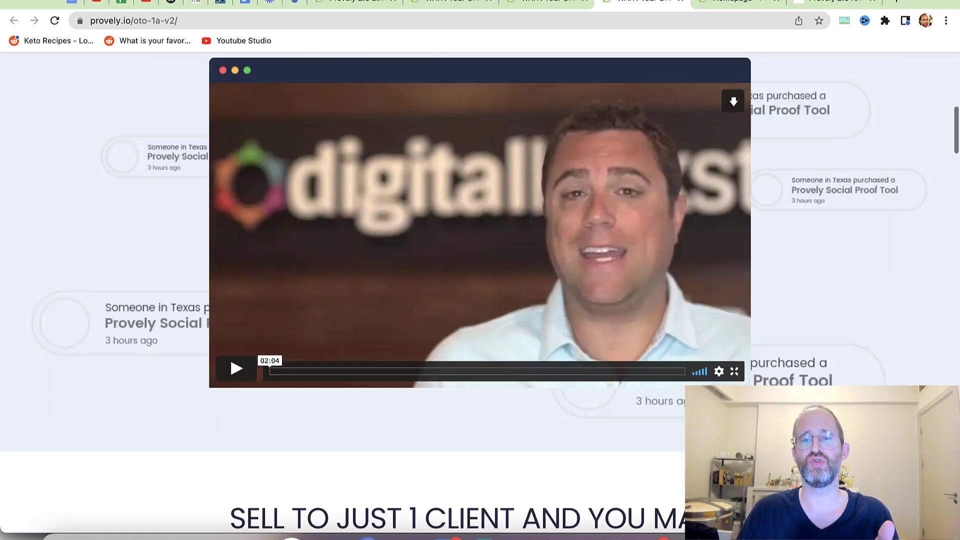
scroll(480, 297, down, 3)
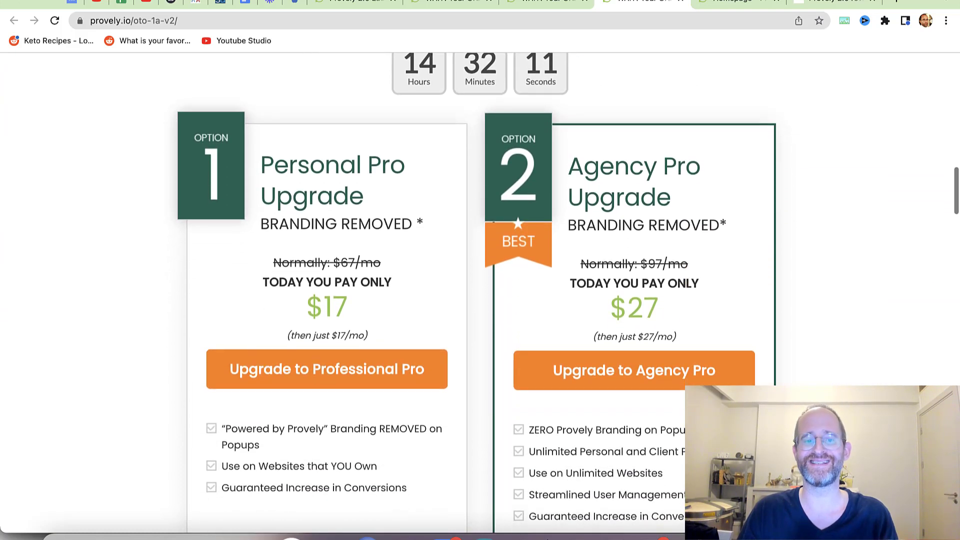
scroll(480, 297, down, 3)
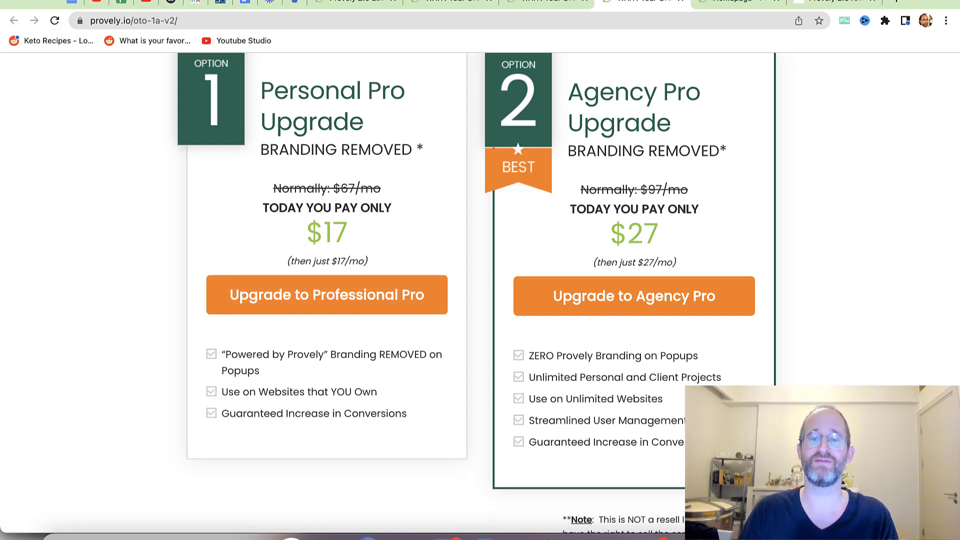
scroll(480, 290, down, 15)
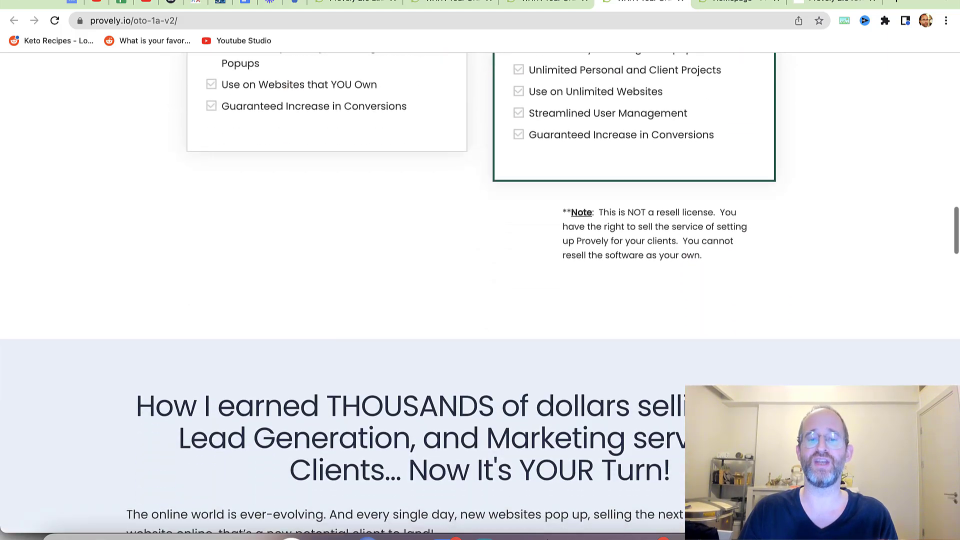
scroll(480, 290, up, 15)
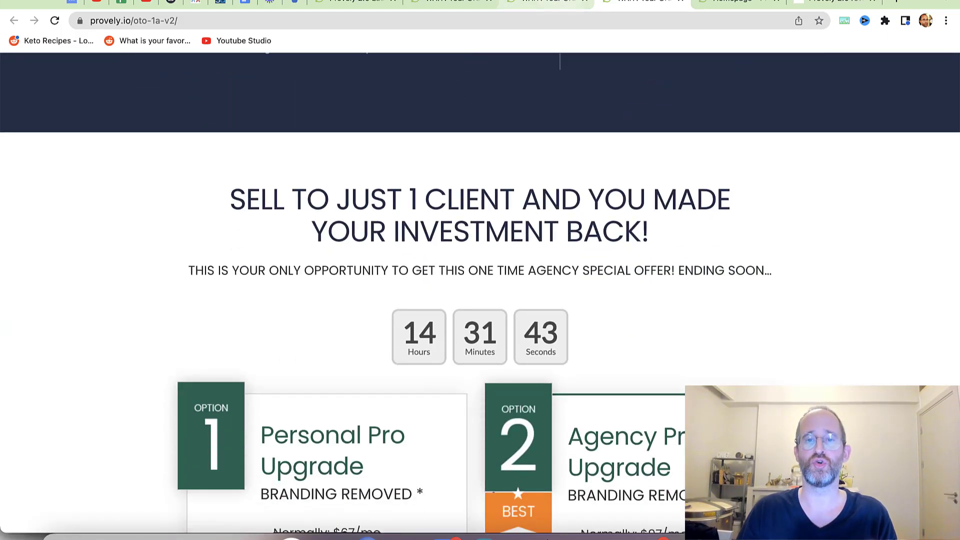
click(548, 2)
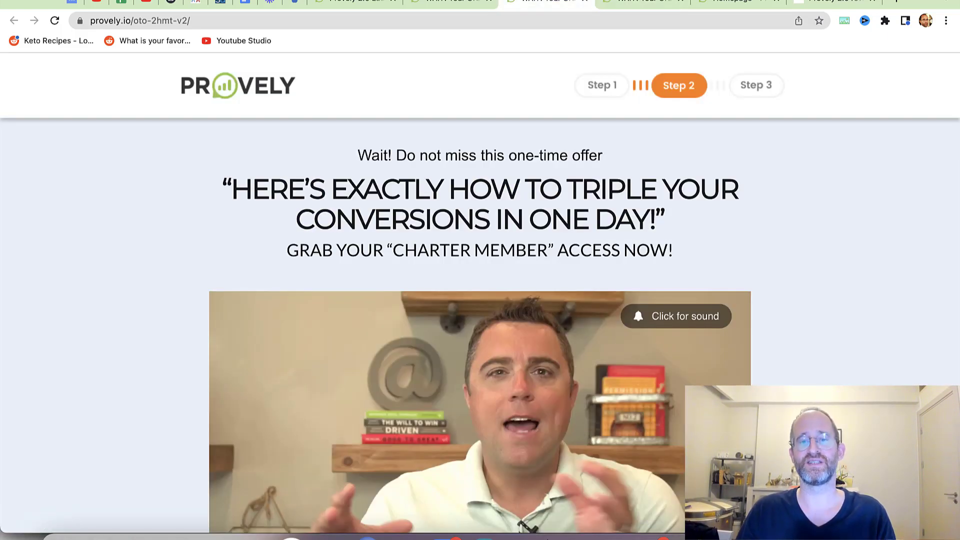
- Review HeatMapTracker pricing ($97 Personal, $197 Agency), then switch to the oto-3tlm-v2 masterclass offer
scroll(480, 290, down, 7)
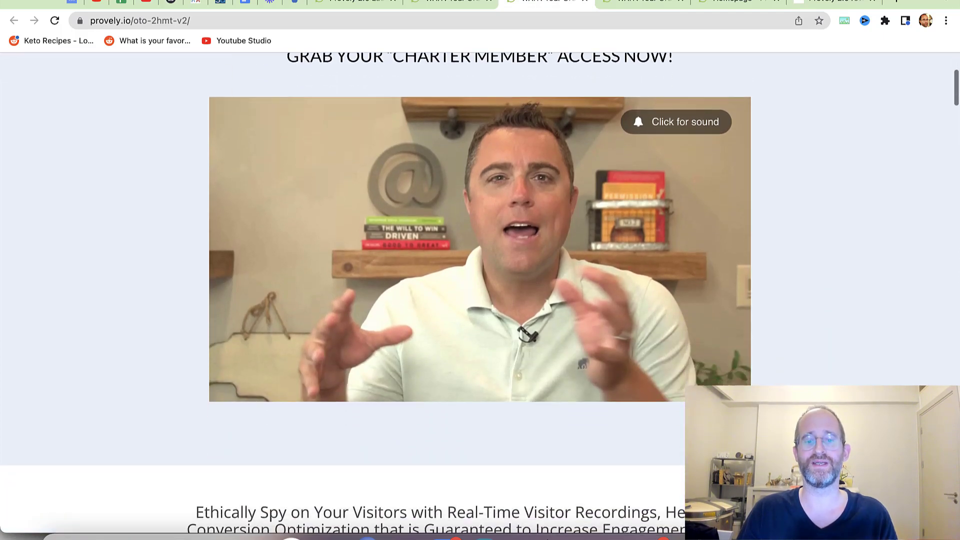
scroll(480, 290, down, 12)
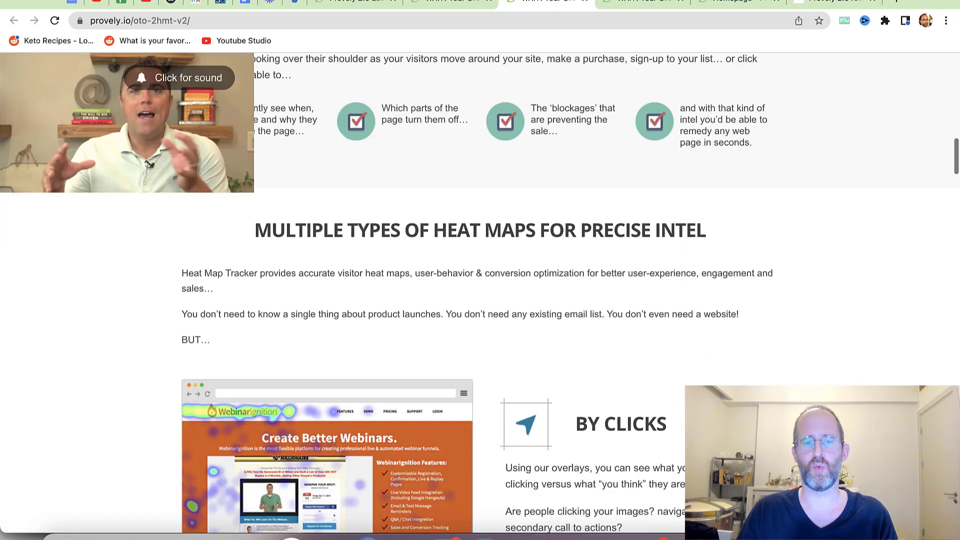
scroll(480, 290, up, 11)
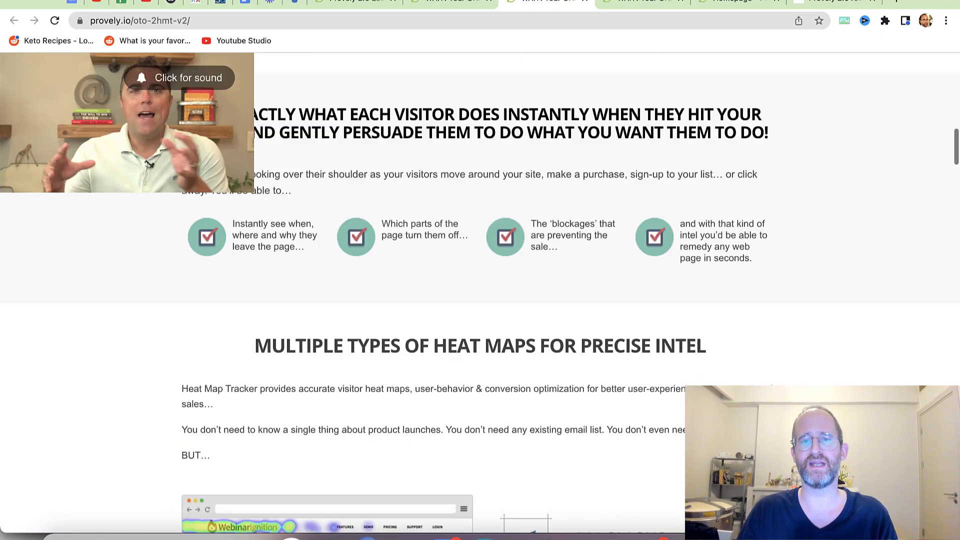
scroll(480, 290, down, 14)
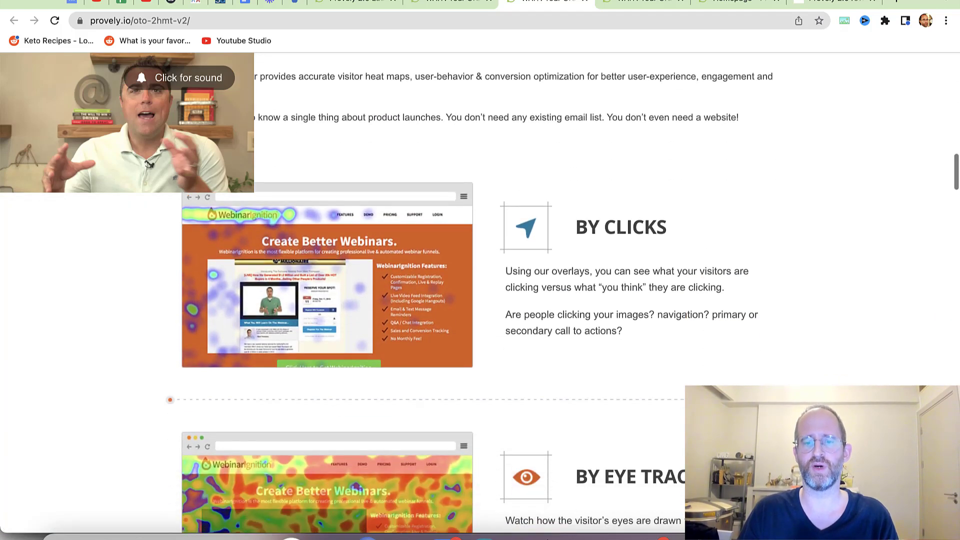
scroll(480, 290, down, 15)
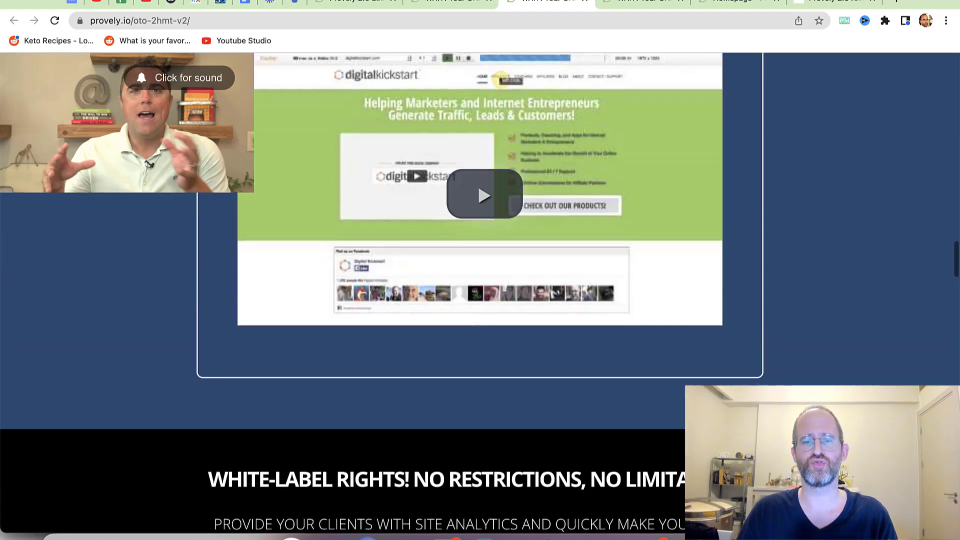
scroll(480, 290, down, 13)
scroll(480, 290, up, 3)
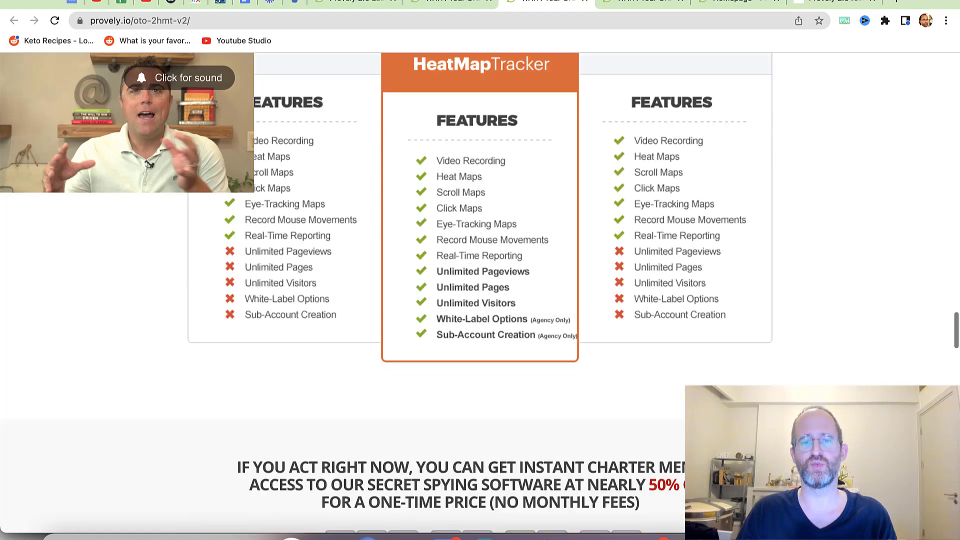
scroll(480, 290, down, 15)
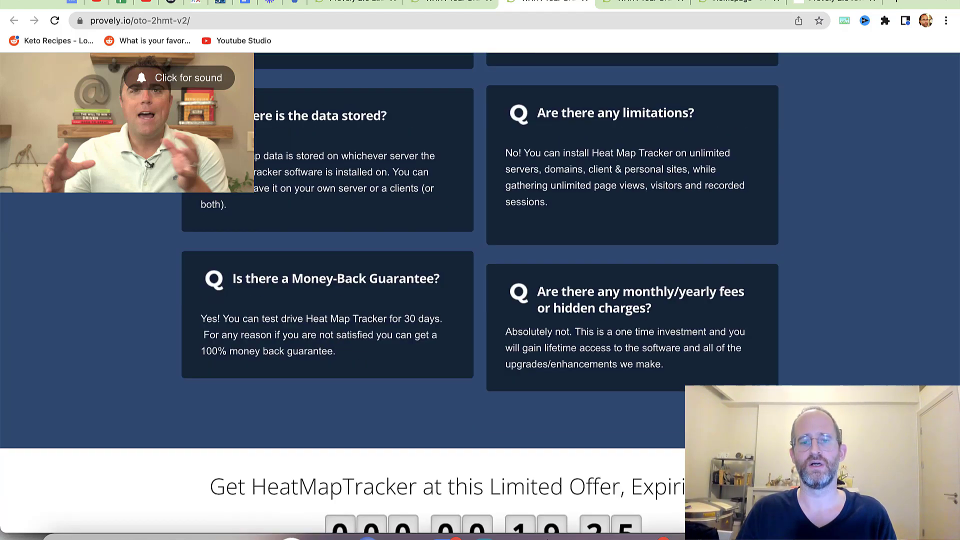
scroll(480, 290, up, 10)
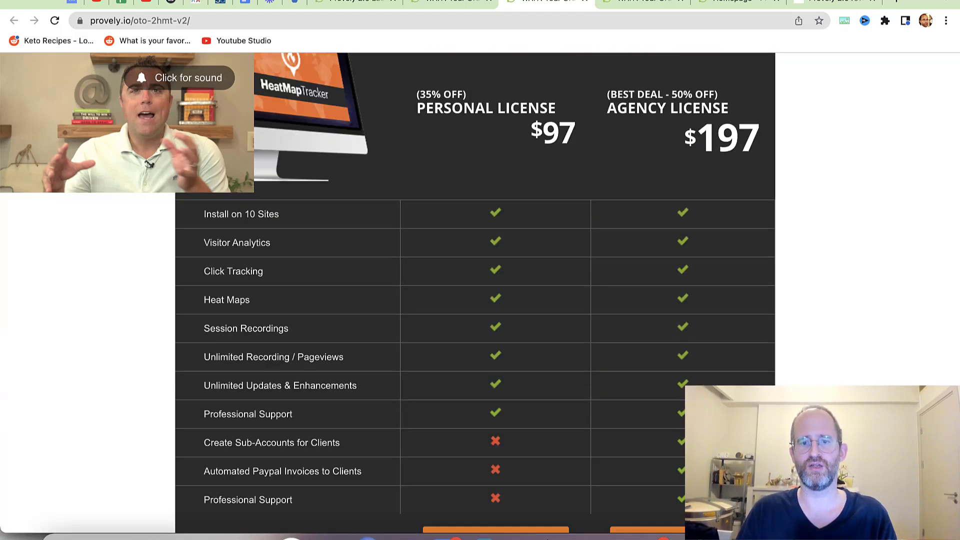
scroll(480, 290, down, 3)
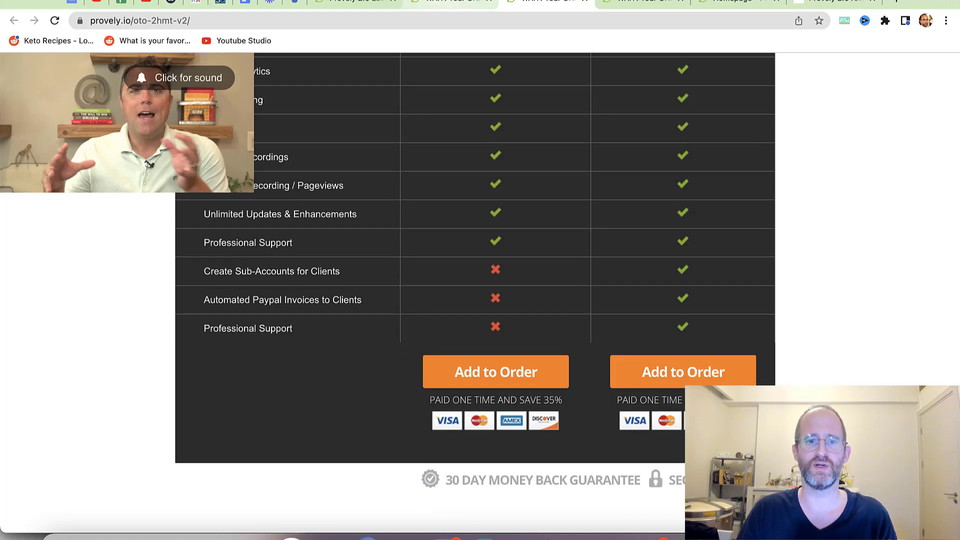
click(448, 3)
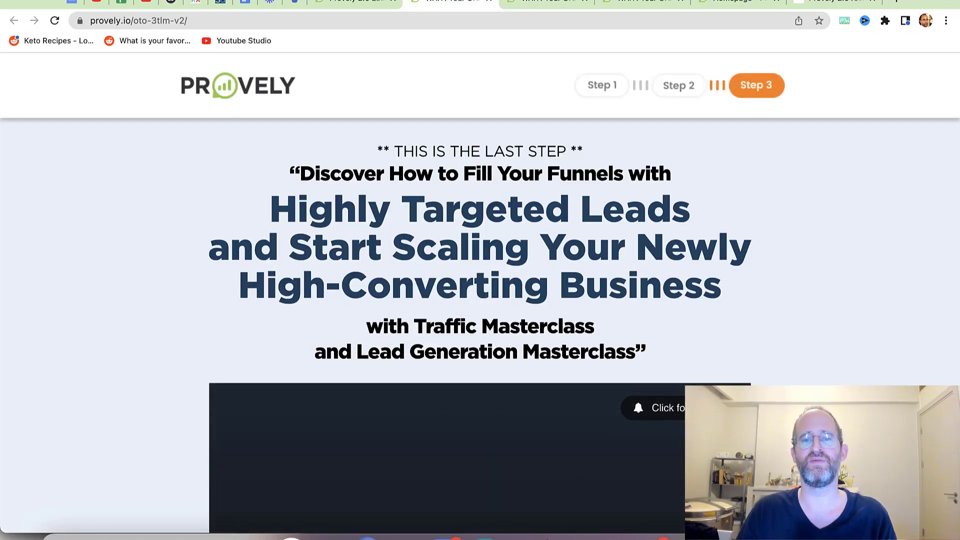
- Scroll to the masterclass offer's $97 discount section, then jump to the Provely 2.0 review page
scroll(480, 235, down, 2)
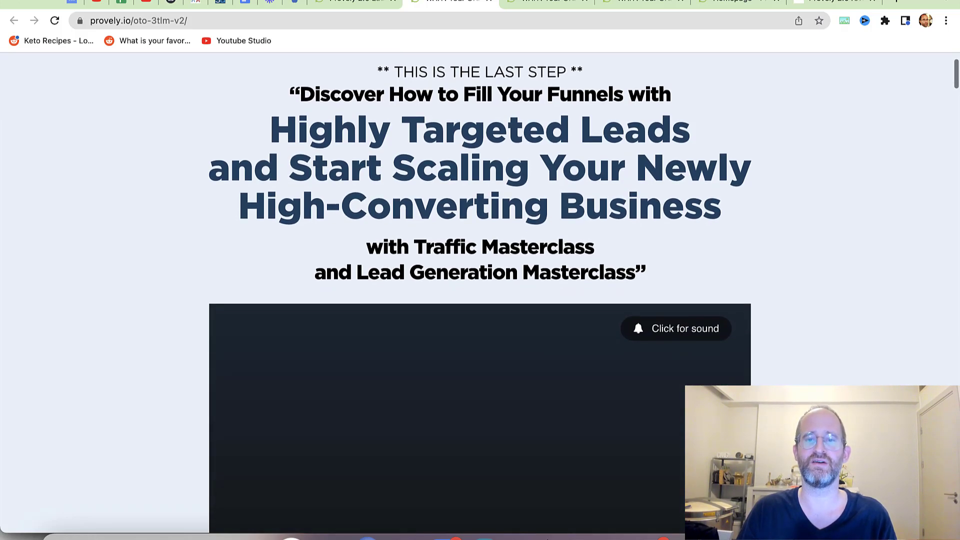
scroll(480, 235, down, 1)
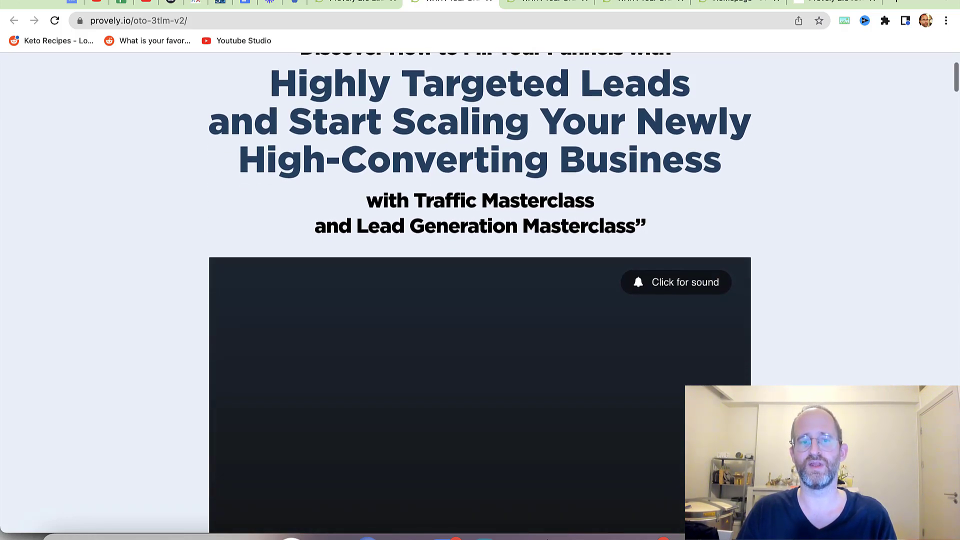
scroll(480, 235, down, 2)
scroll(480, 295, down, 15)
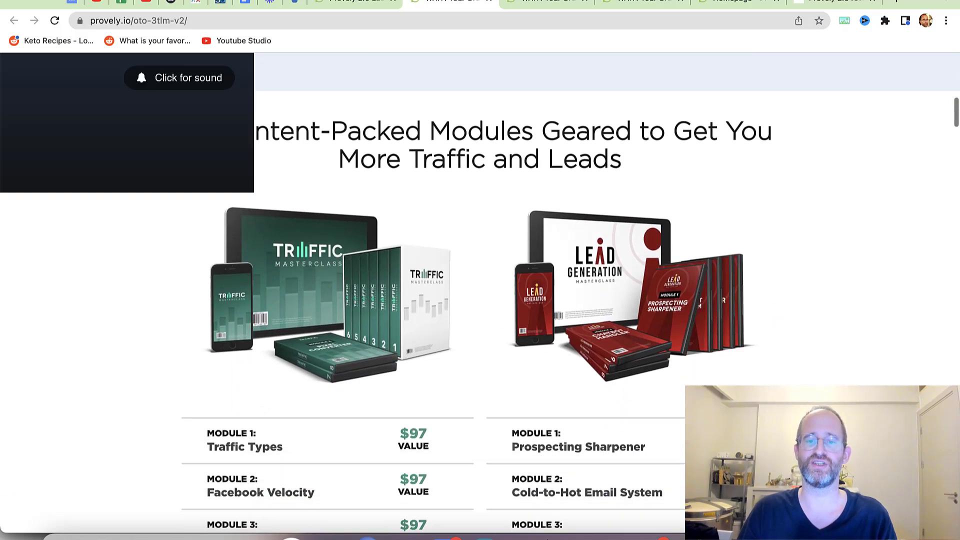
scroll(480, 295, down, 13)
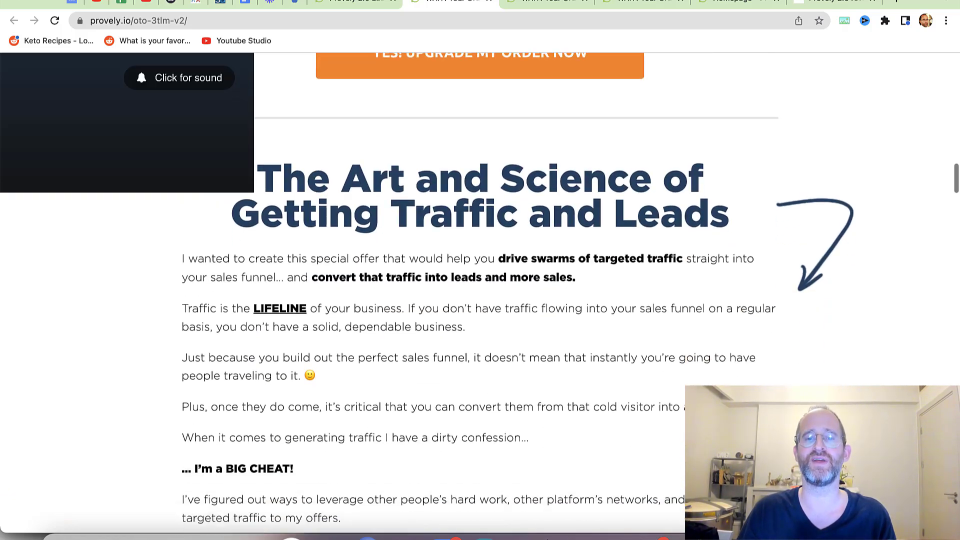
scroll(480, 295, up, 5)
scroll(480, 295, up, 1)
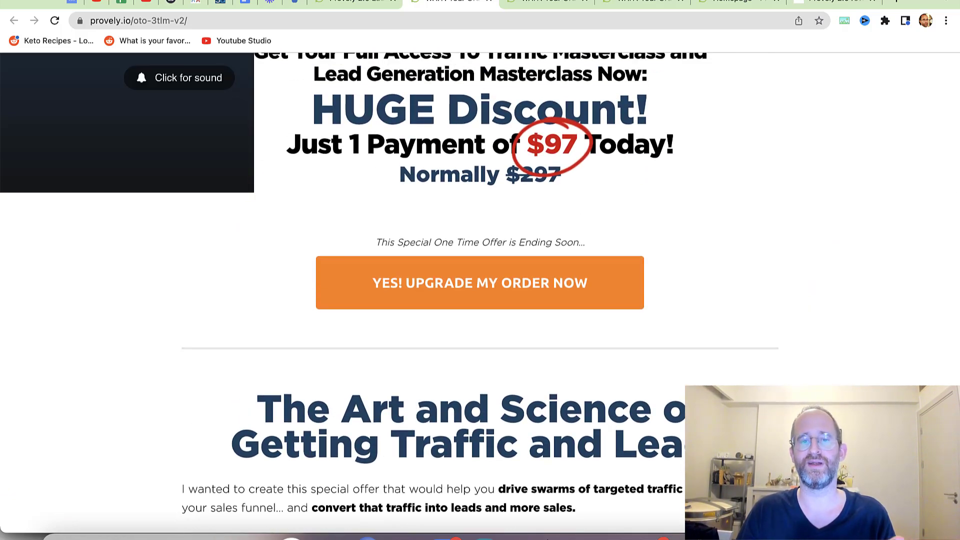
scroll(480, 295, up, 3)
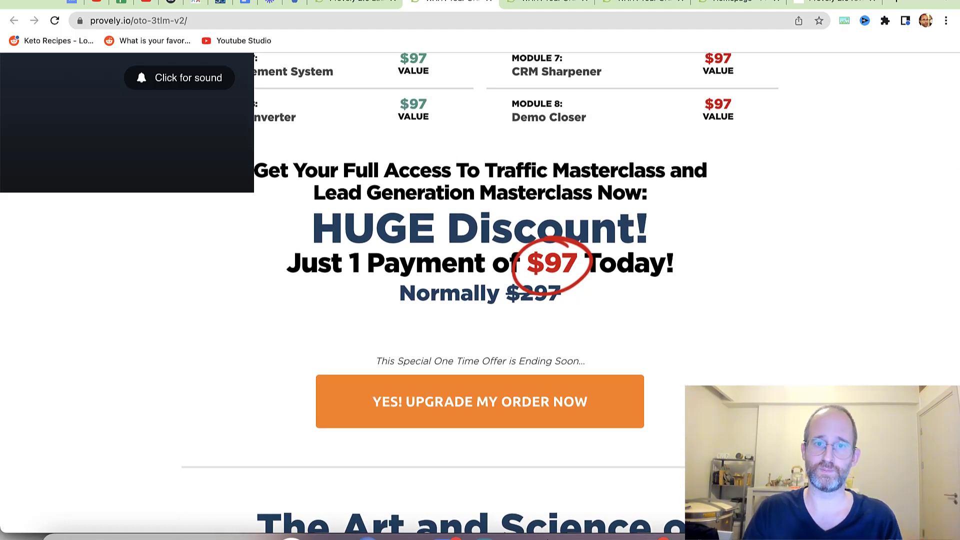
key(super+9)
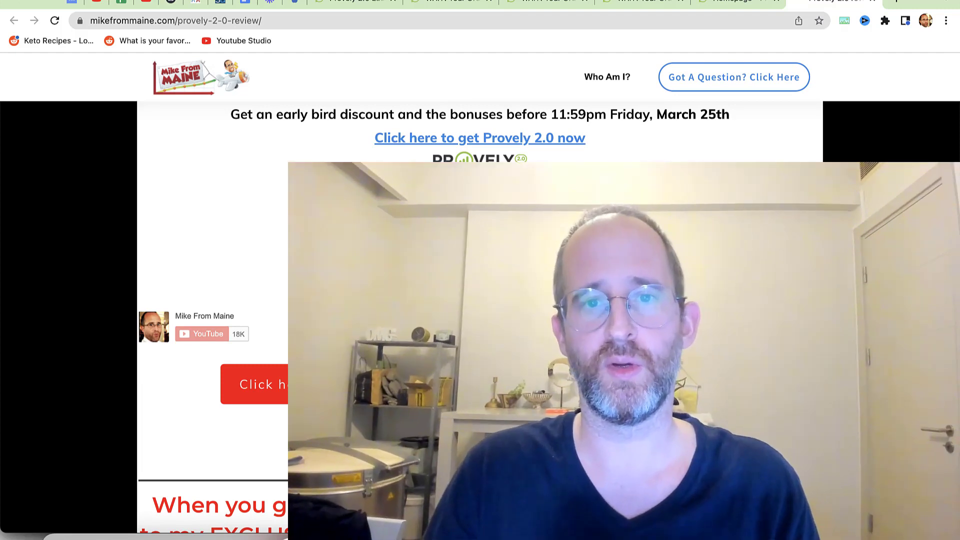